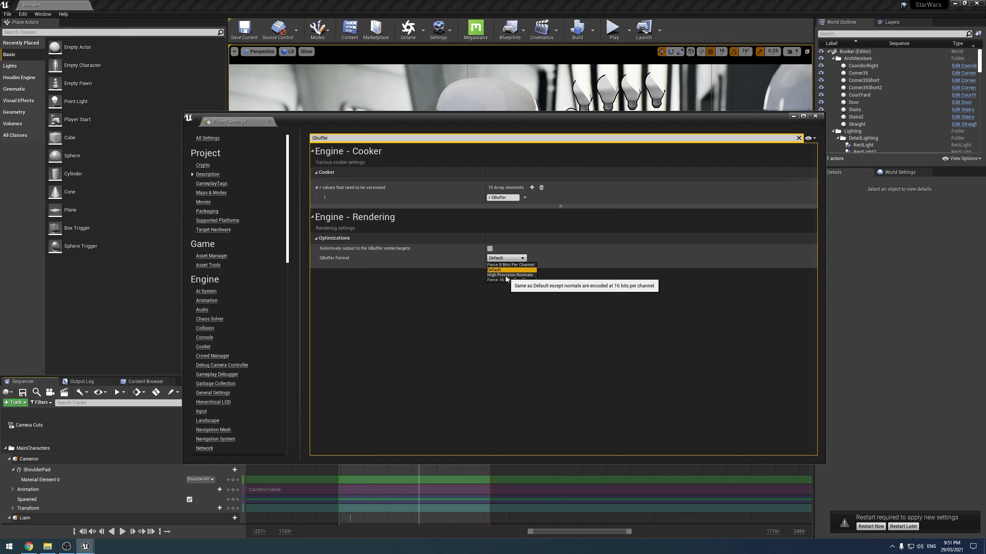
- Set the GBuffer Format to High Precision Normals, and restart the editor, saving the Bunker level and its built data
click(506, 275)
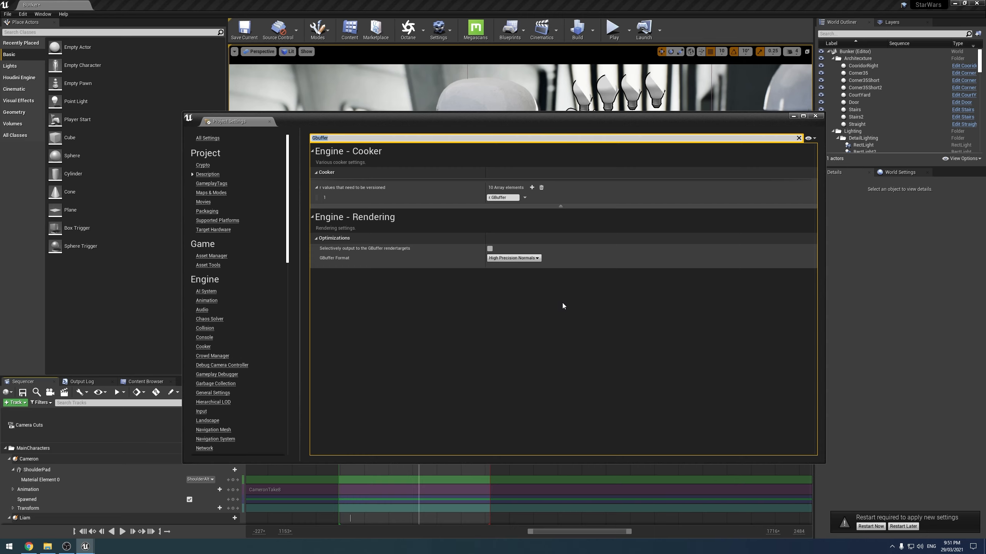
drag(498, 123, 371, 121)
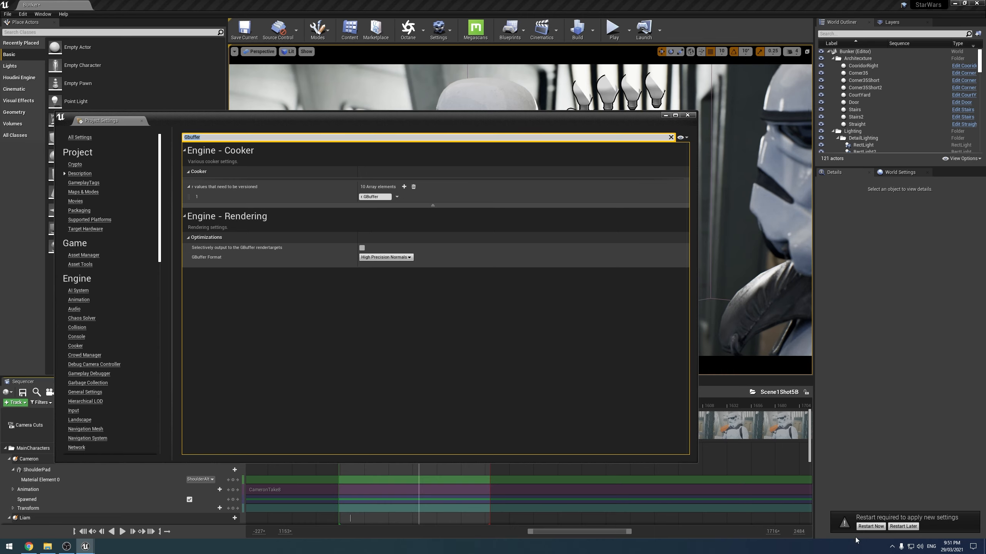
click(870, 527)
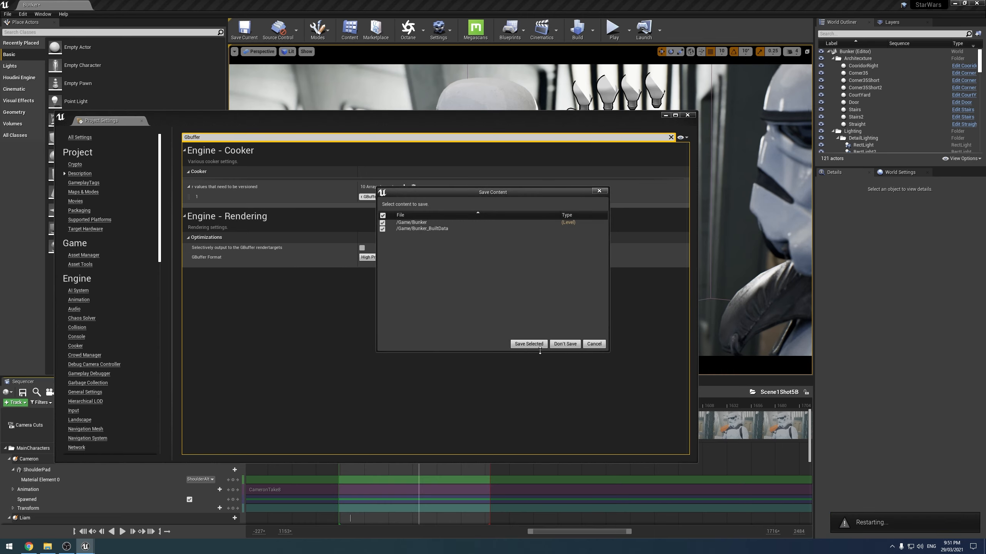
click(538, 345)
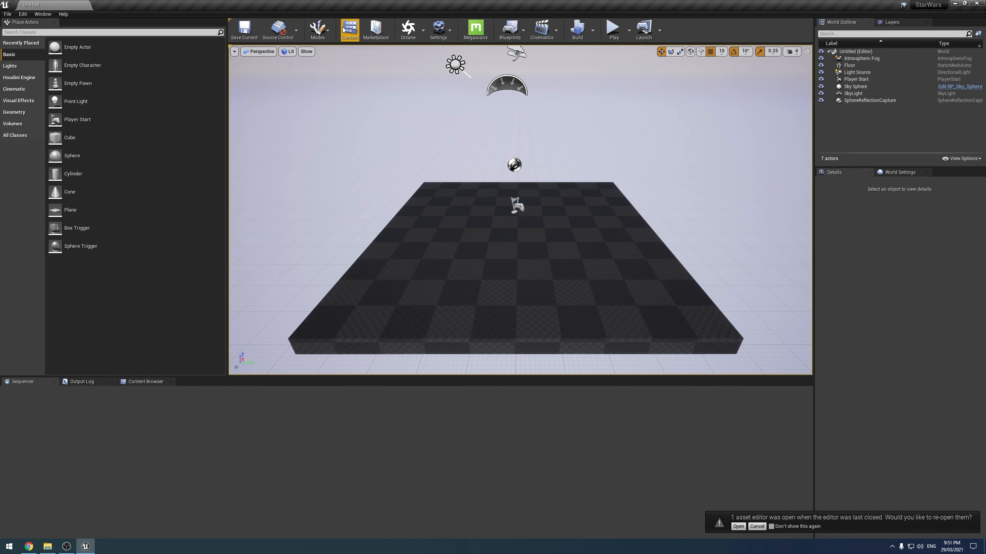
- Open the Scene1Shot5B level sequence in the untitled level
click(39, 15)
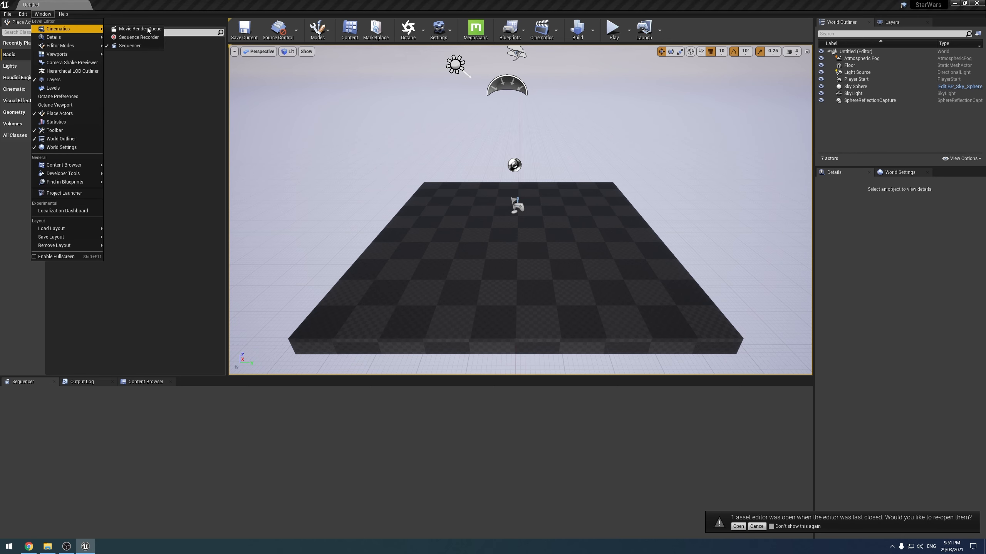
click(144, 382)
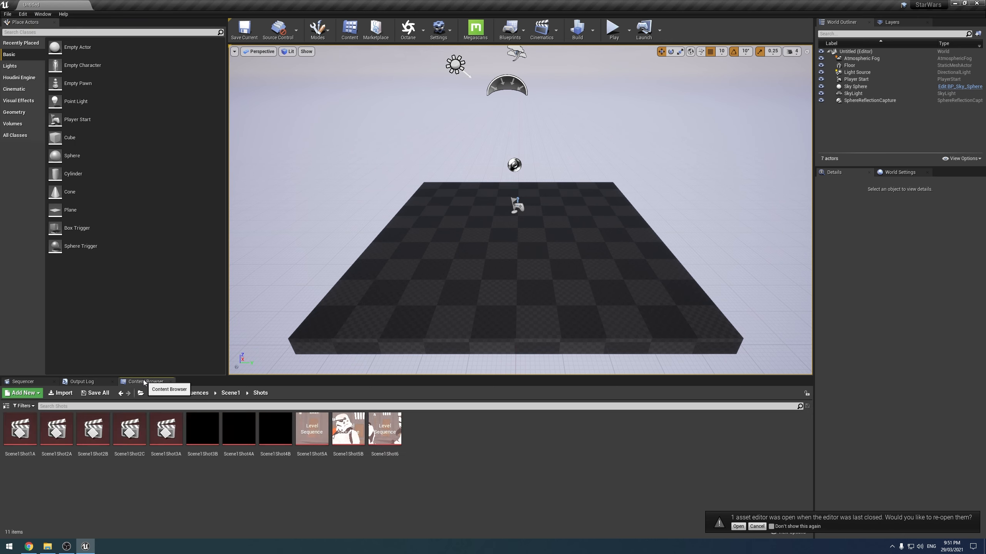
right_click(366, 418)
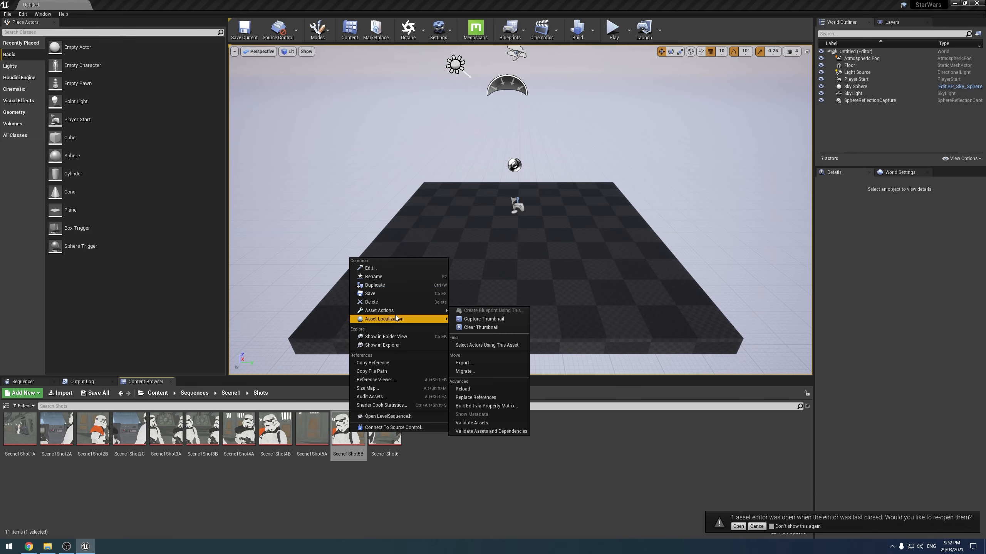
click(362, 487)
double_click(354, 421)
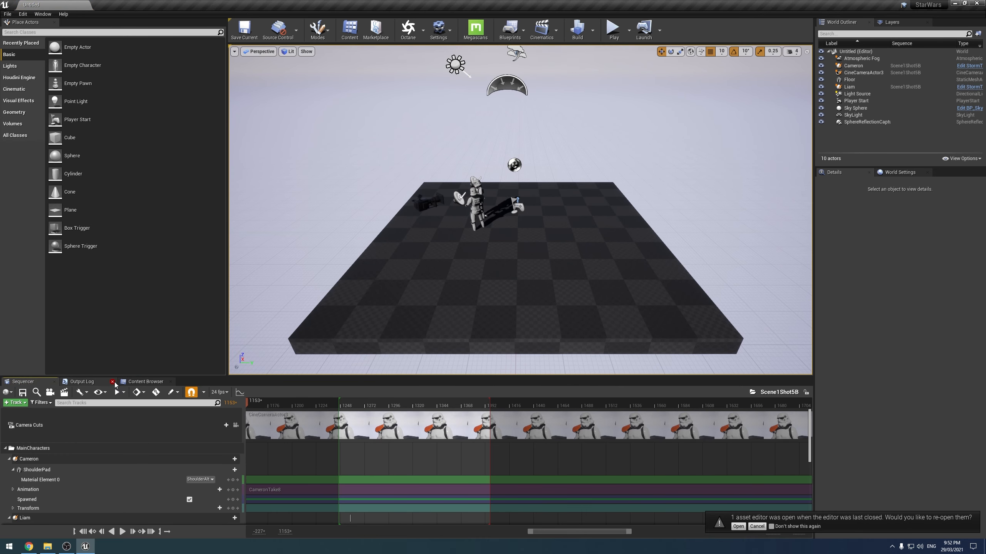
- Open the Bunker level from the project's root Content folder
click(147, 382)
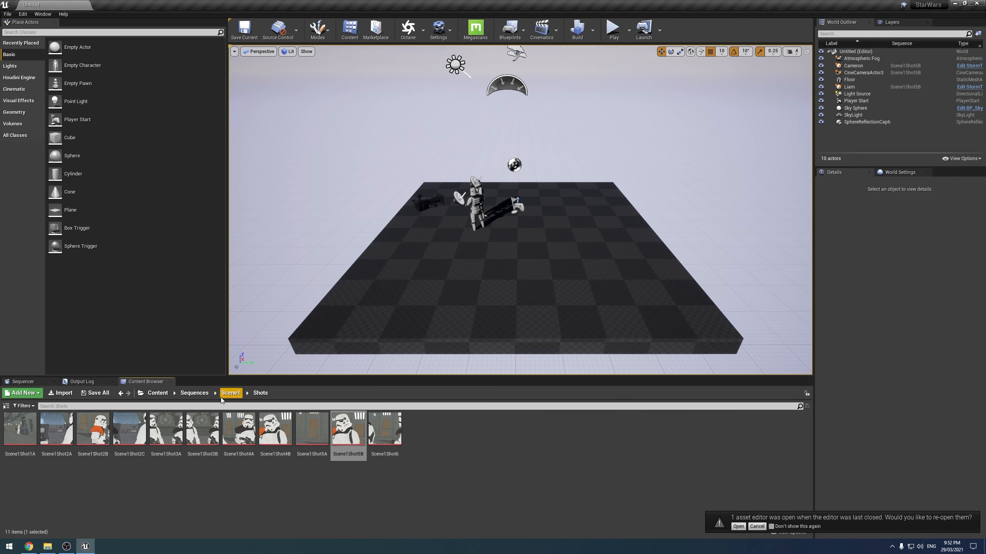
click(146, 392)
double_click(488, 447)
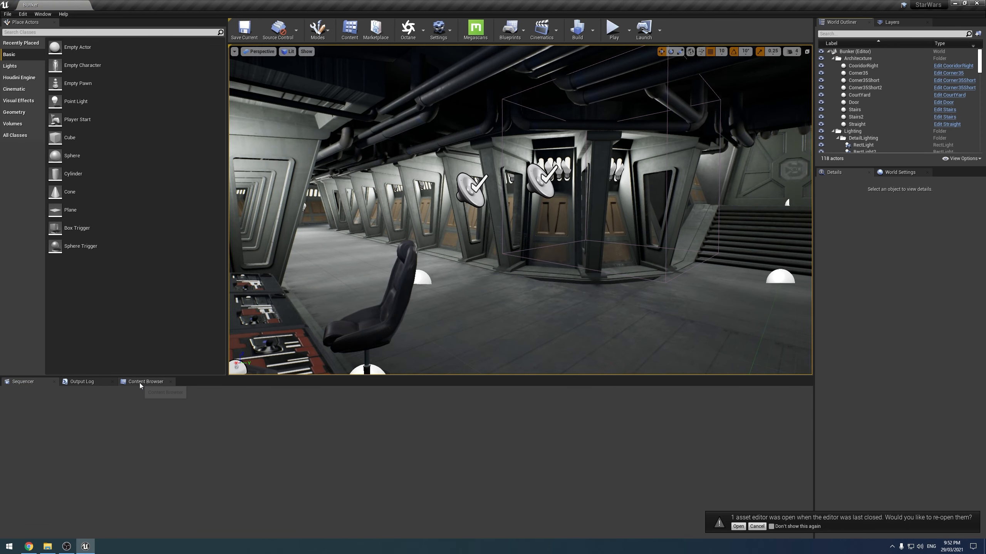
- Open the Scene1Shot5B sequence from the Sequences/Scene1/Shots folder in the Bunker level
click(141, 382)
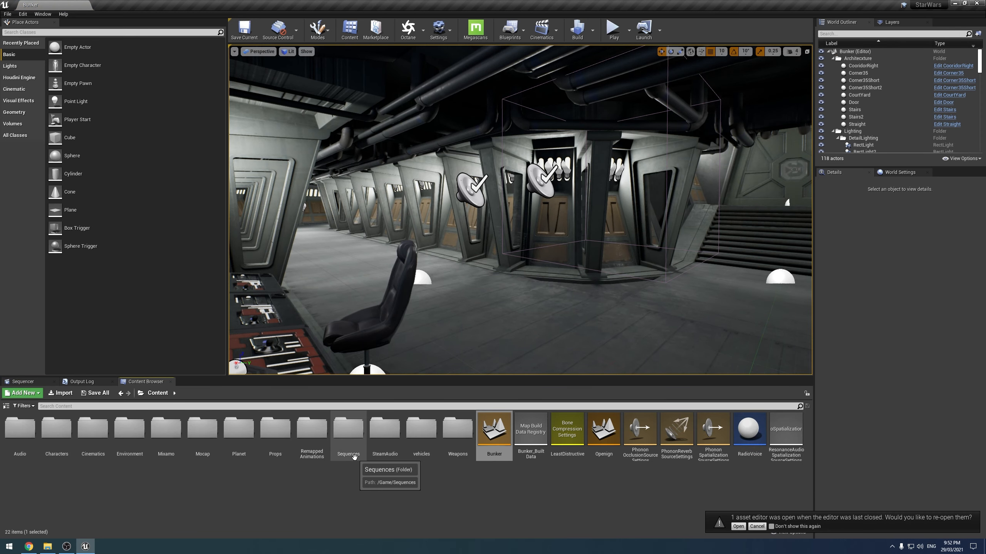
click(335, 453)
double_click(334, 453)
double_click(35, 433)
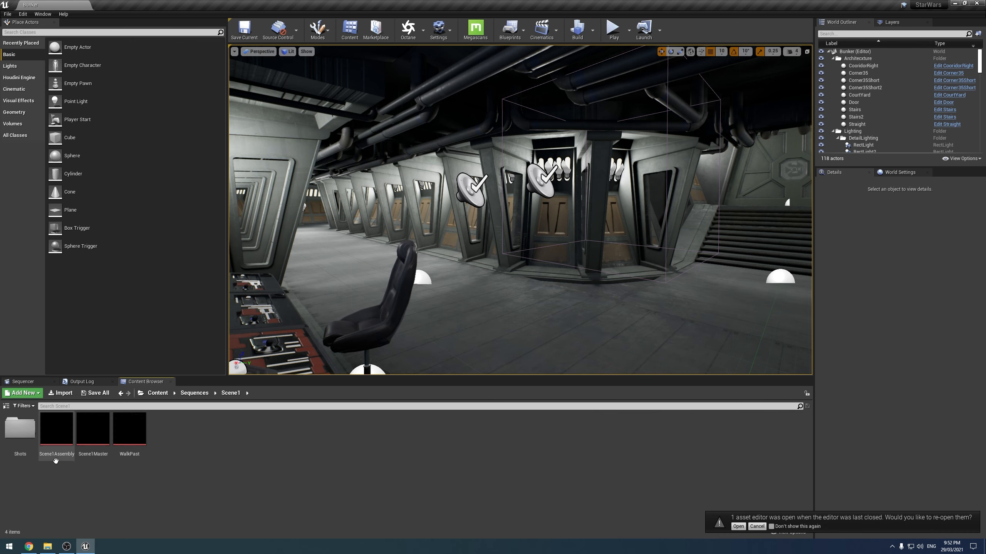
double_click(20, 429)
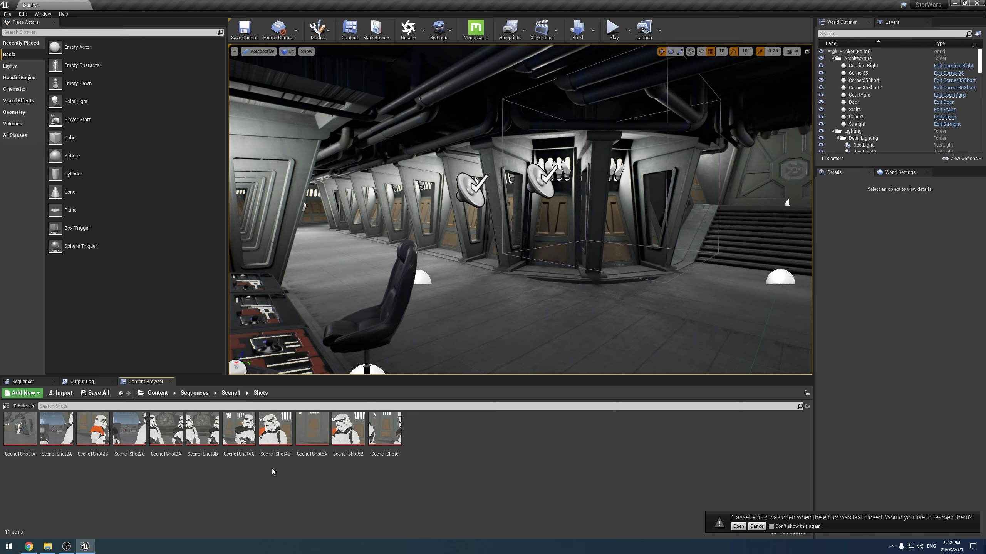
double_click(340, 429)
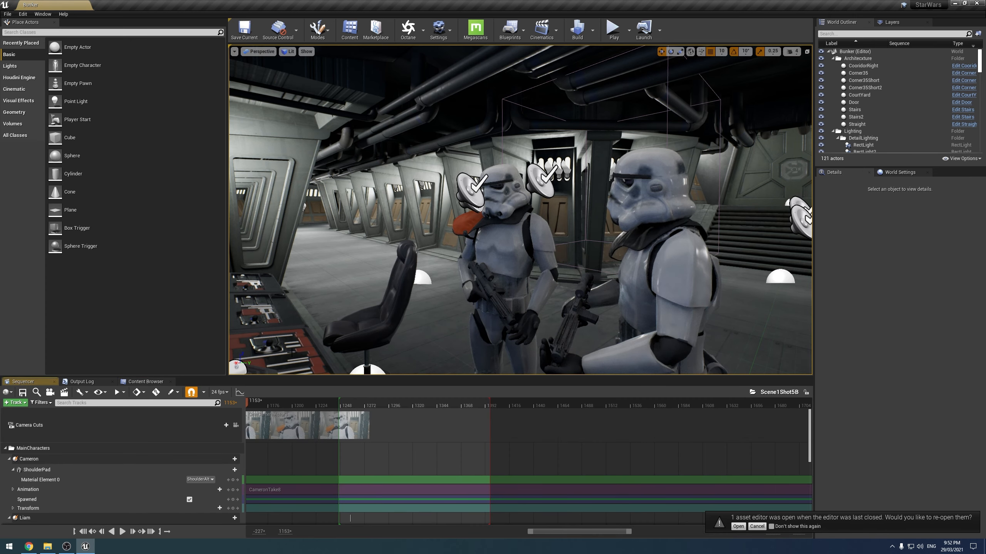
- Lock the viewport to the sequence's camera cuts and move the playhead to frame 1313
click(236, 425)
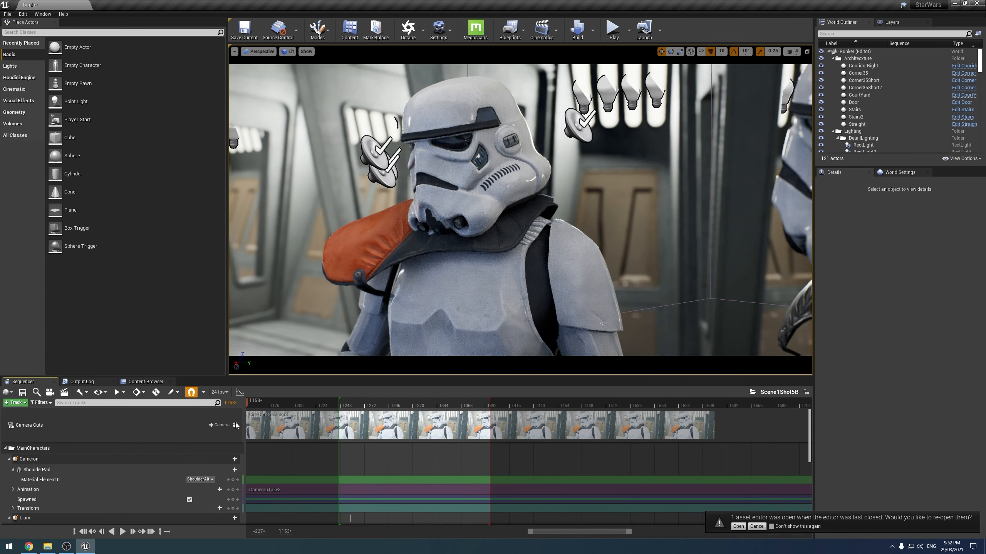
drag(347, 407, 406, 406)
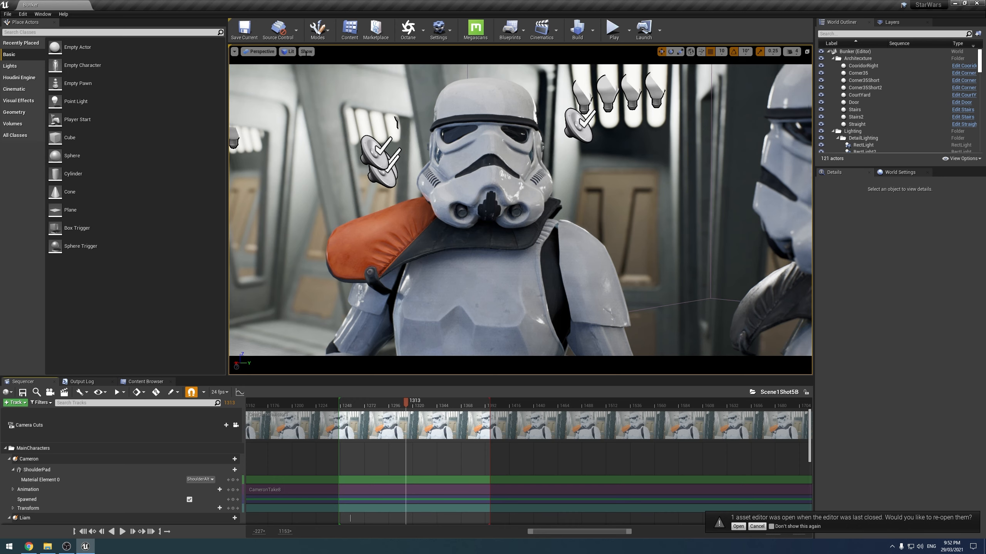
- Turn off realtime rendering for the viewport and decline the offer to re-open the last asset editor
click(235, 51)
click(264, 75)
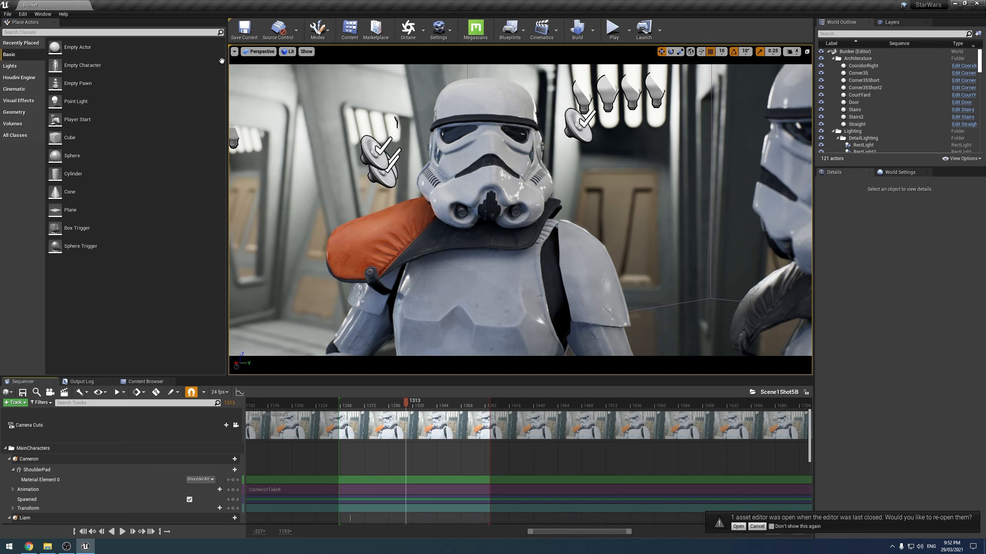
click(234, 51)
click(268, 67)
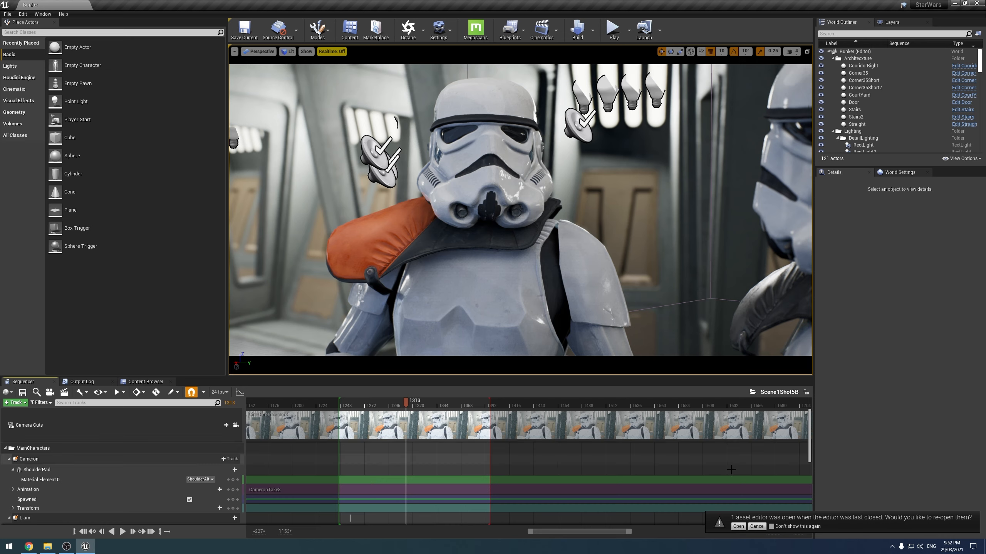
click(757, 527)
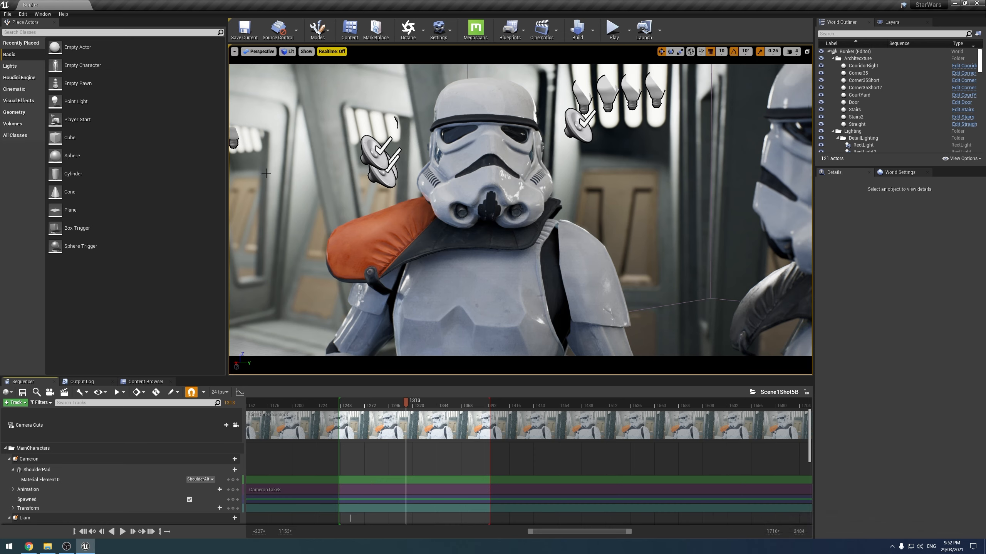
click(42, 14)
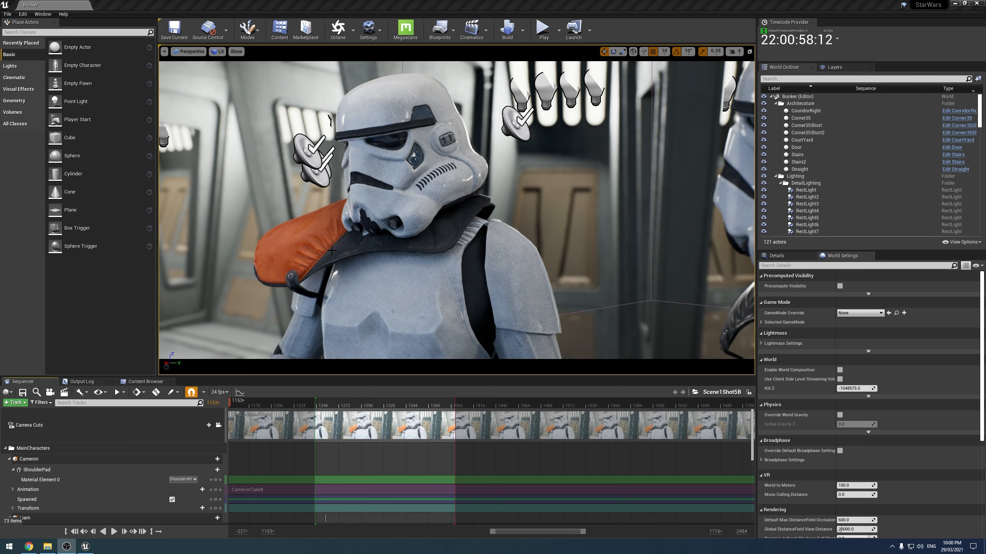
- Release the viewport from the shot camera and fly back to frame both stormtroopers beside the chair
click(219, 425)
mouse_move(388, 272)
right_down()
mouse_move(618, 272)
mouse_move(384, 274)
right_up()
key(w)
key(s)
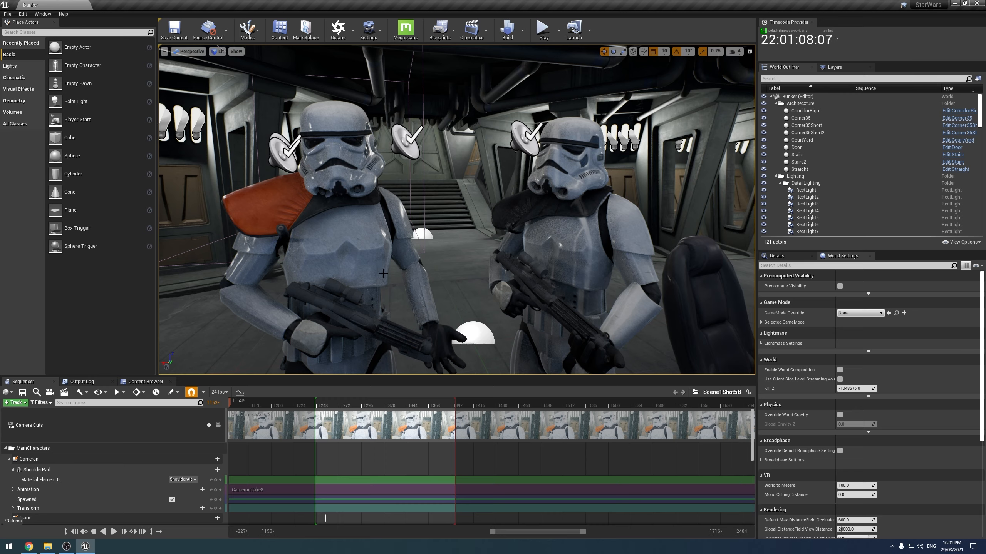
right_drag(383, 274, 726, 178)
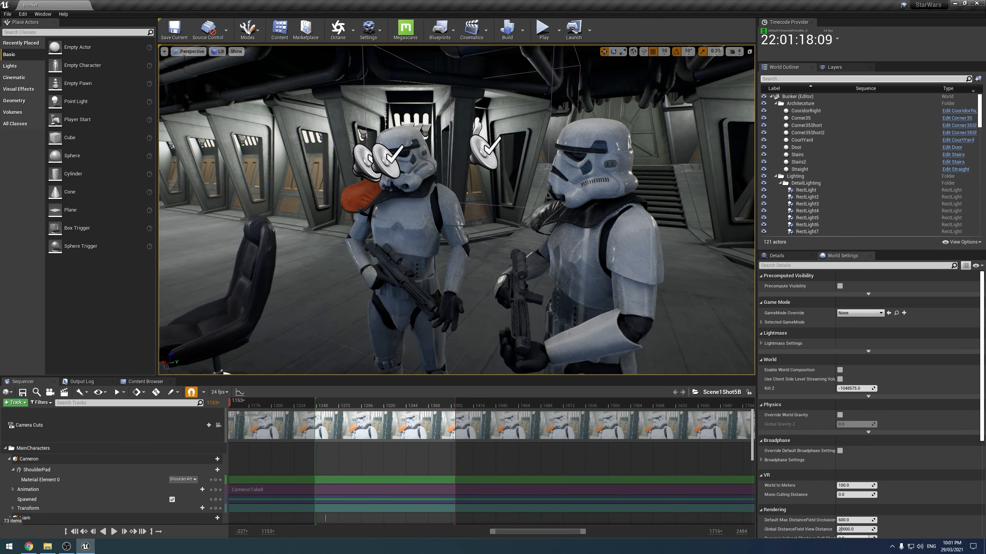
click(382, 35)
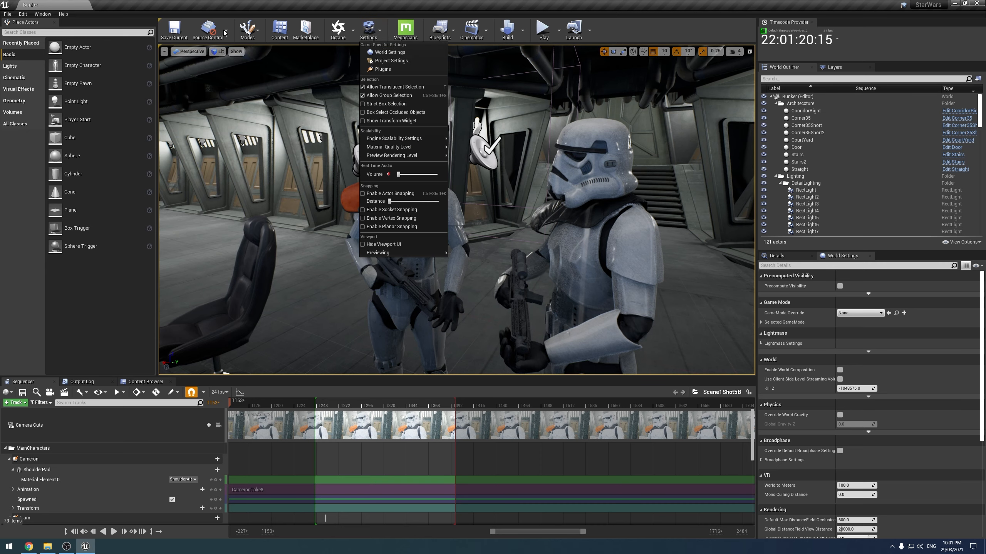
click(164, 51)
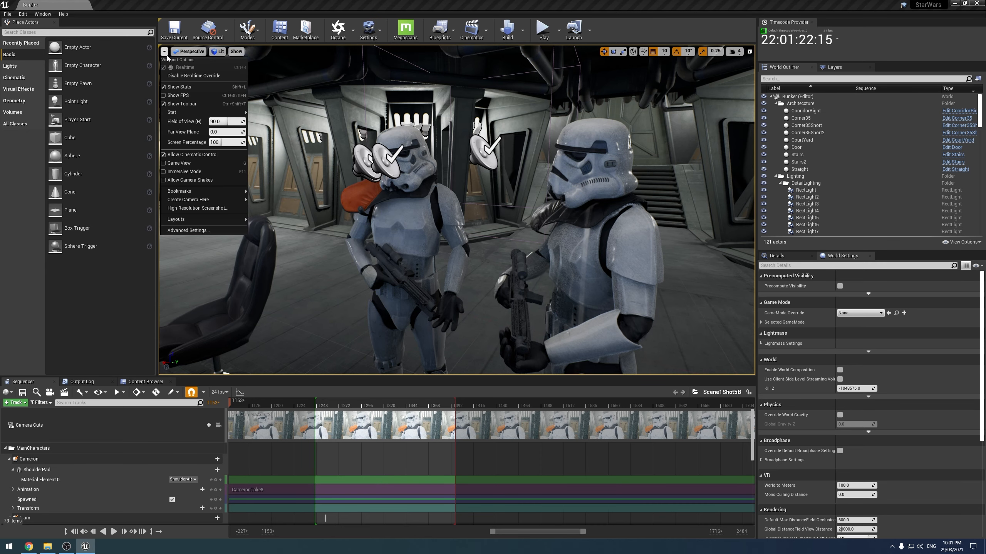
- Search the placeable actors for "ref" and add a Sphere Reflection Capture on the floor near the stormtroopers
click(43, 32)
text(ref)
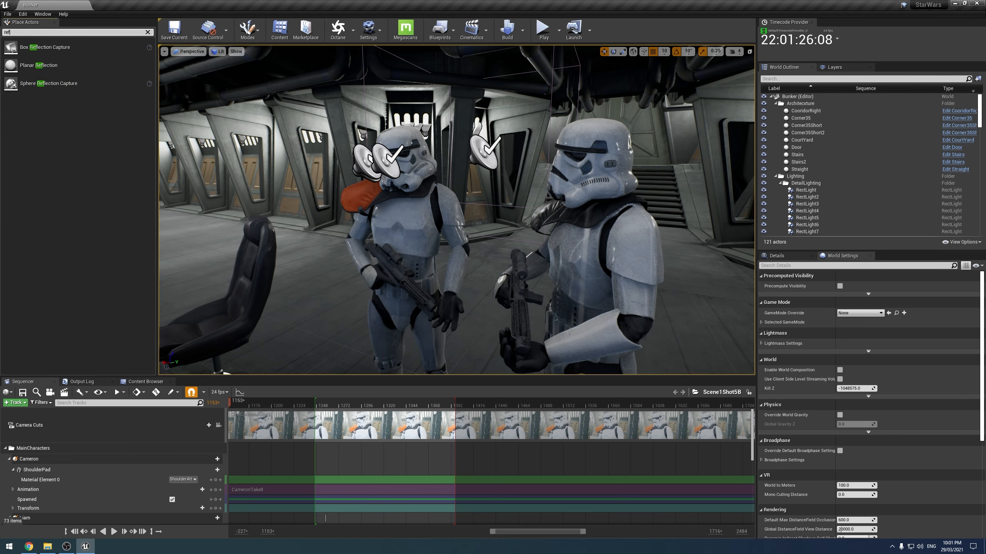
drag(48, 83, 471, 317)
mouse_move(499, 287)
right_down()
mouse_move(621, 287)
mouse_move(499, 287)
right_up()
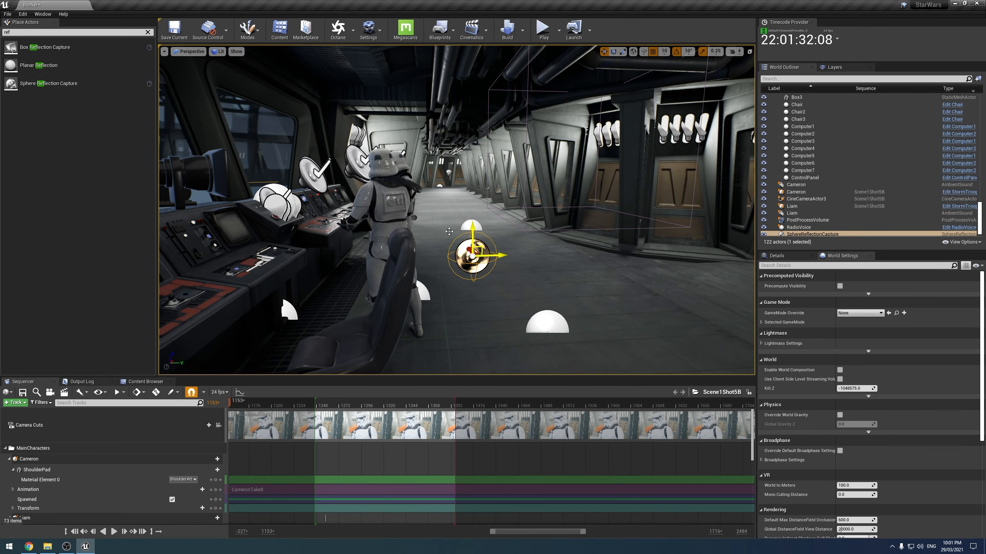
- Move the sphere reflection capture across to the control console and raise it to sit just above the console surface
drag(478, 249, 356, 260)
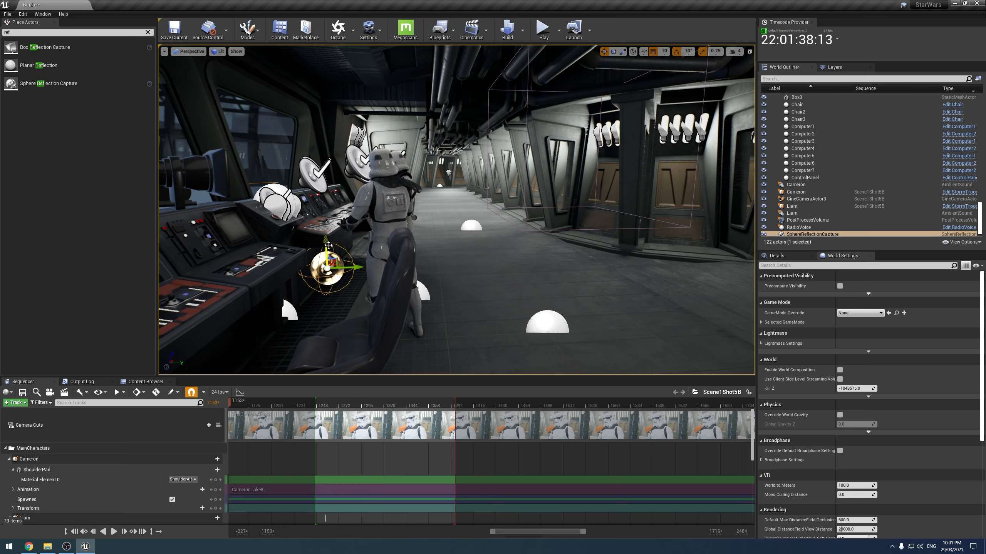
drag(328, 249, 323, 196)
right_drag(457, 210, 479, 211)
right_drag(182, 202, 224, 231)
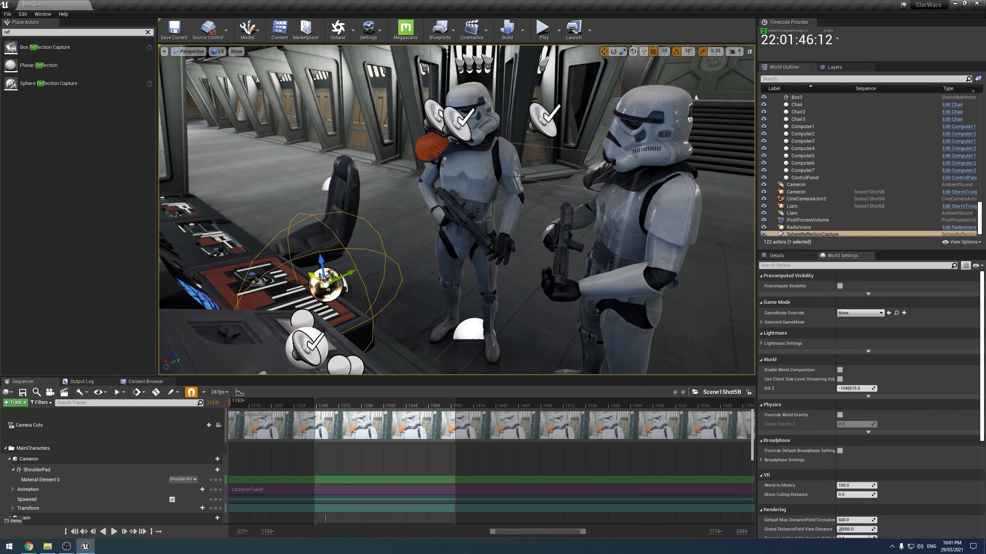
drag(393, 307, 406, 317)
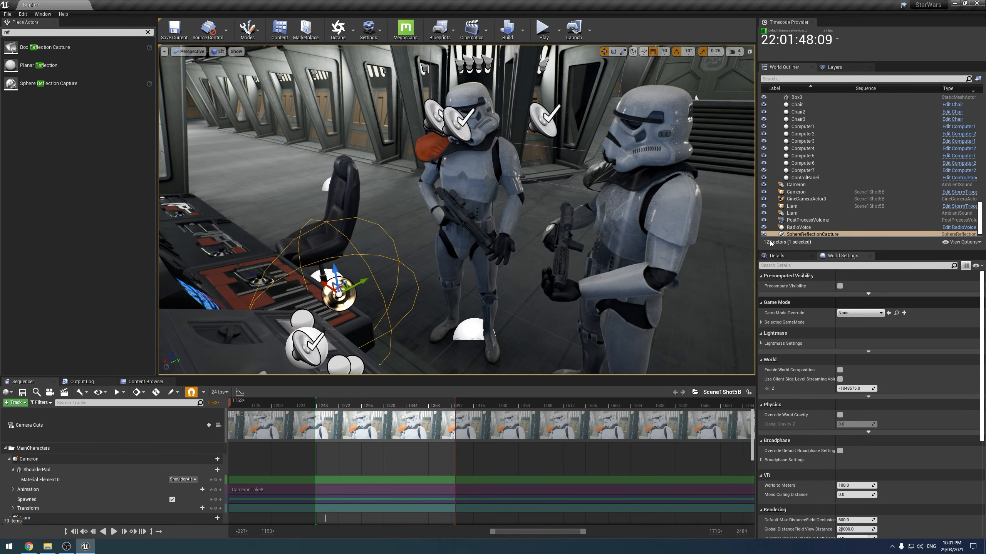
- Set Max. Bounces to 1 in the PostProcessVolume's Ray Tracing Reflections settings
click(795, 221)
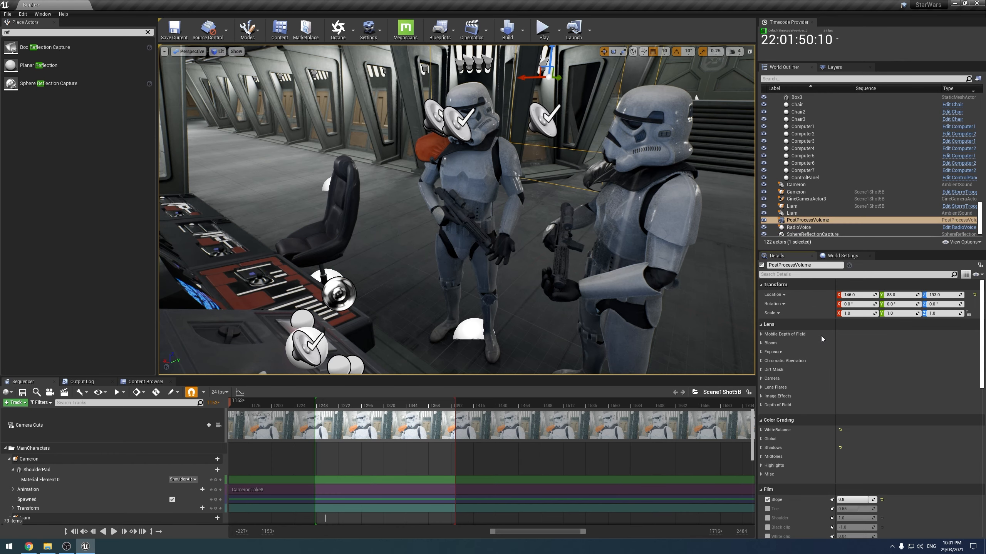
scroll(817, 335, down, 10)
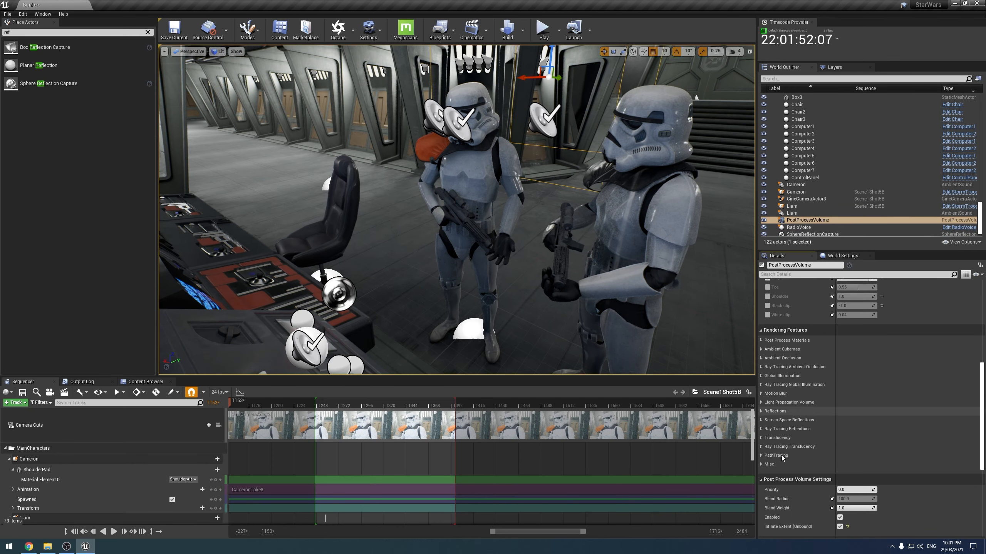
scroll(781, 456, down, 4)
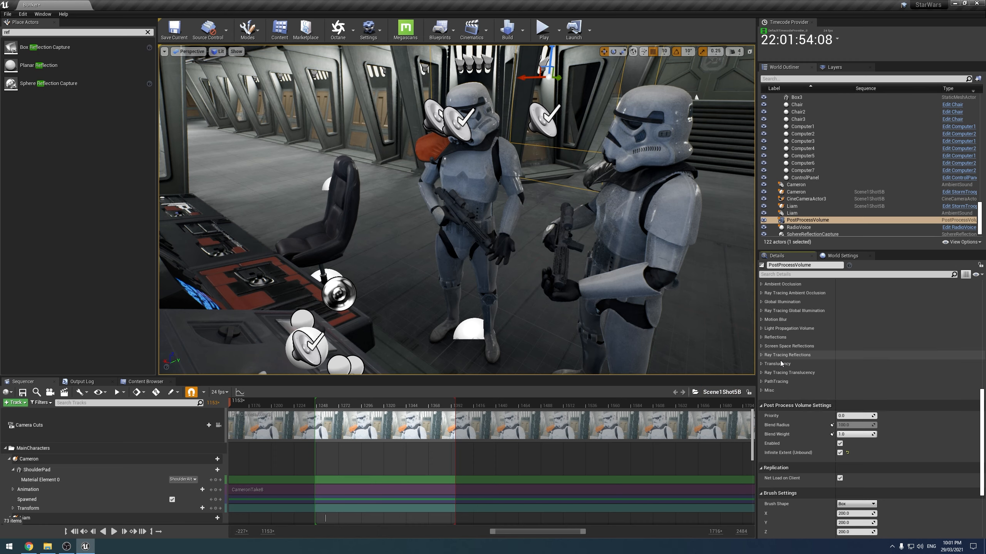
scroll(776, 365, up, 4)
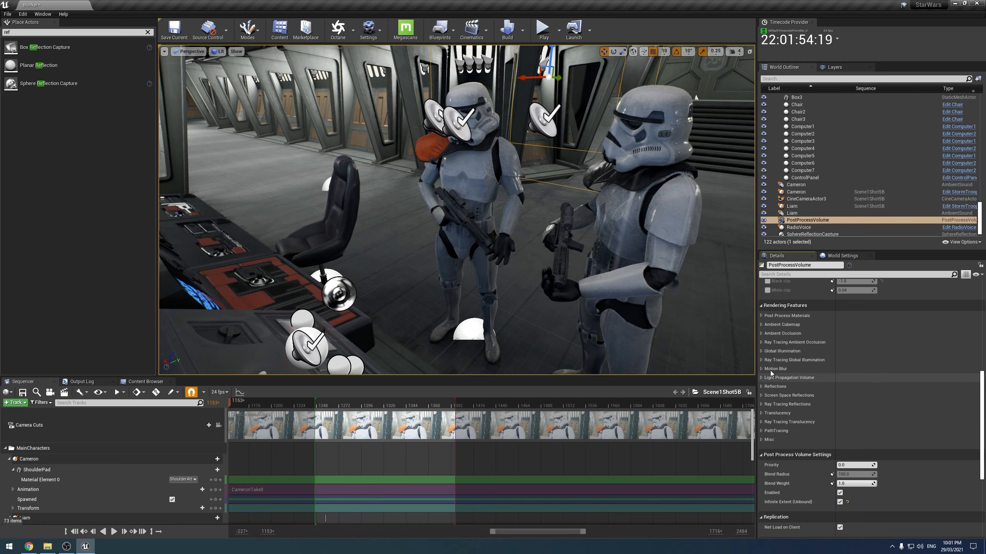
click(760, 404)
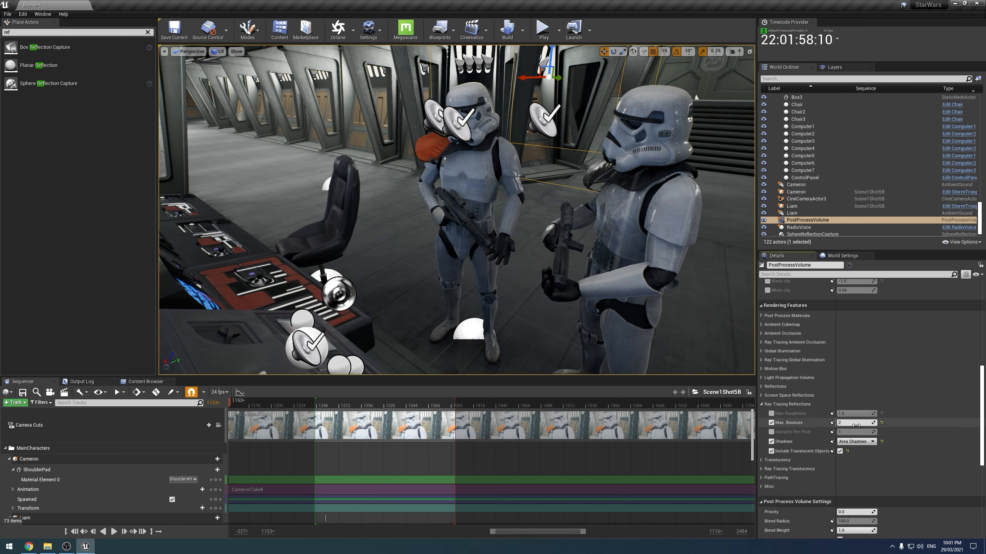
text(1)
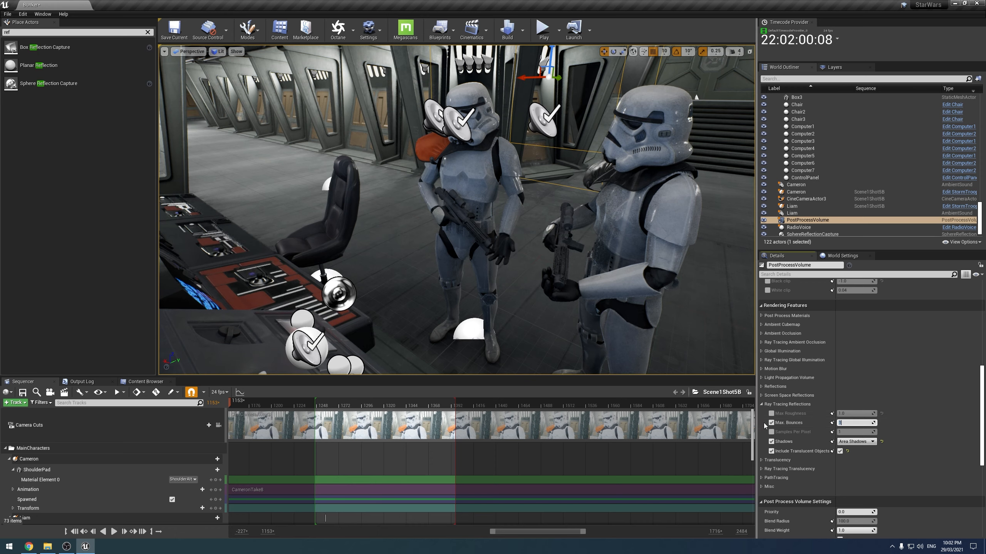
- Set the ray tracing reflections' Max Roughness to 0.2 and their Shadows option to Disabled
key(Return)
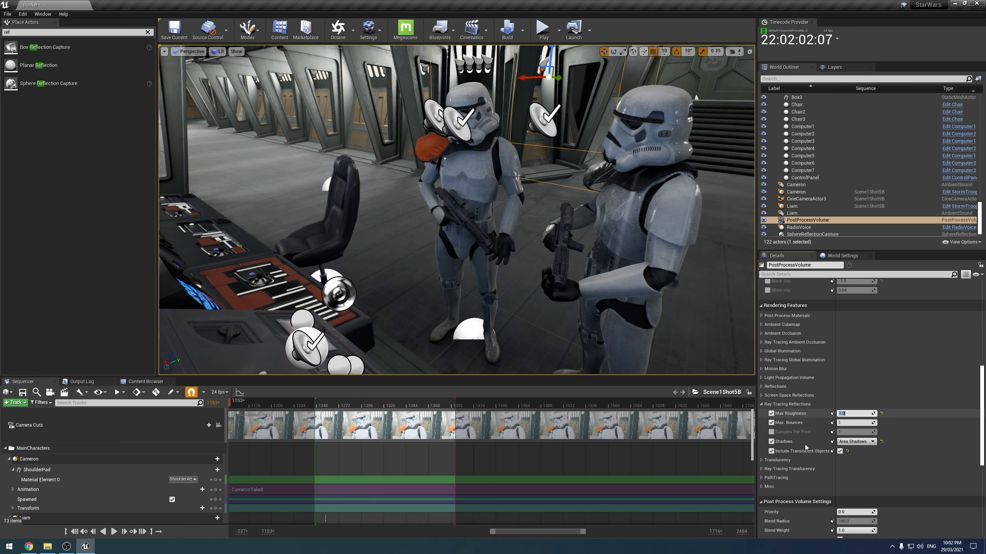
text(0.2)
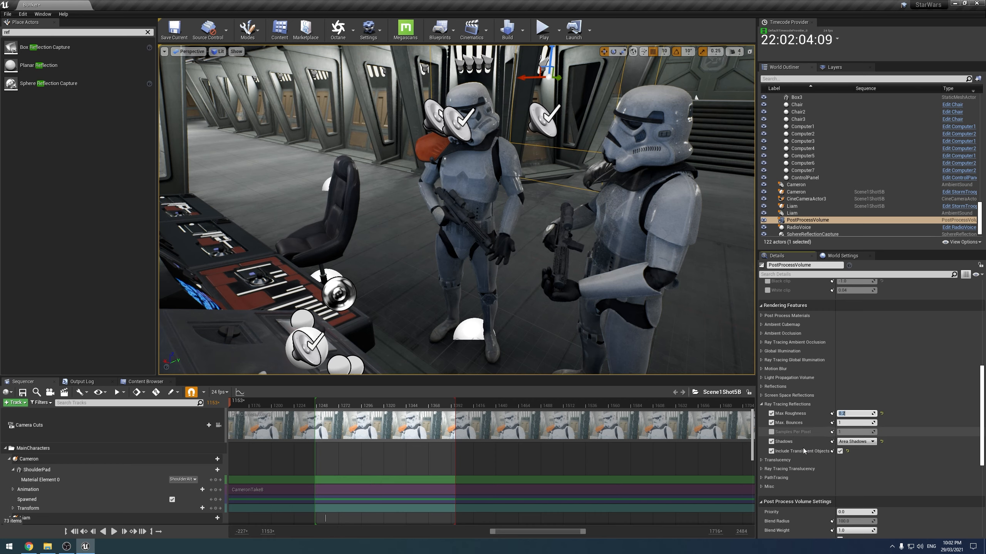
click(854, 442)
click(845, 448)
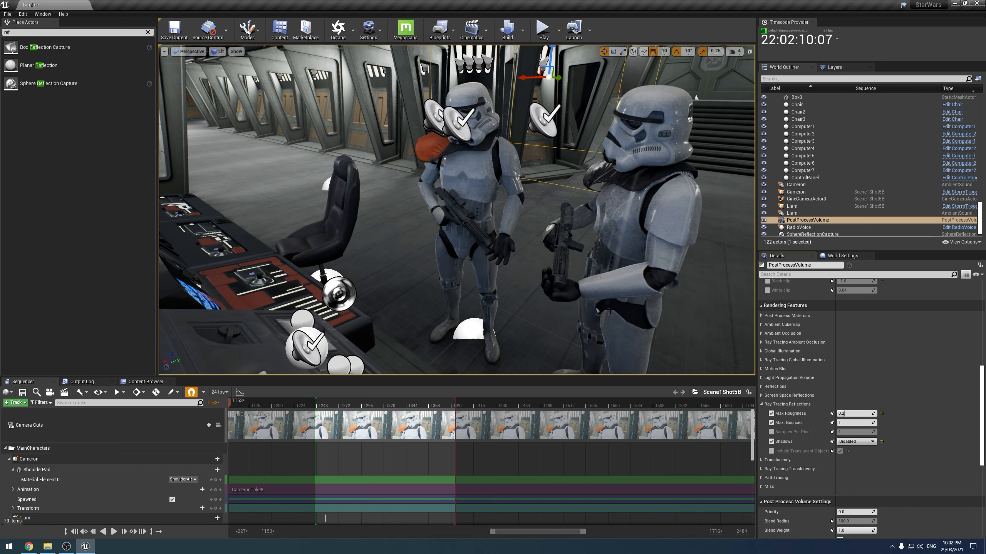
- Try the Final Gather and Brute Force types for Ray Tracing Global Illumination and set the type back to Disabled
click(762, 360)
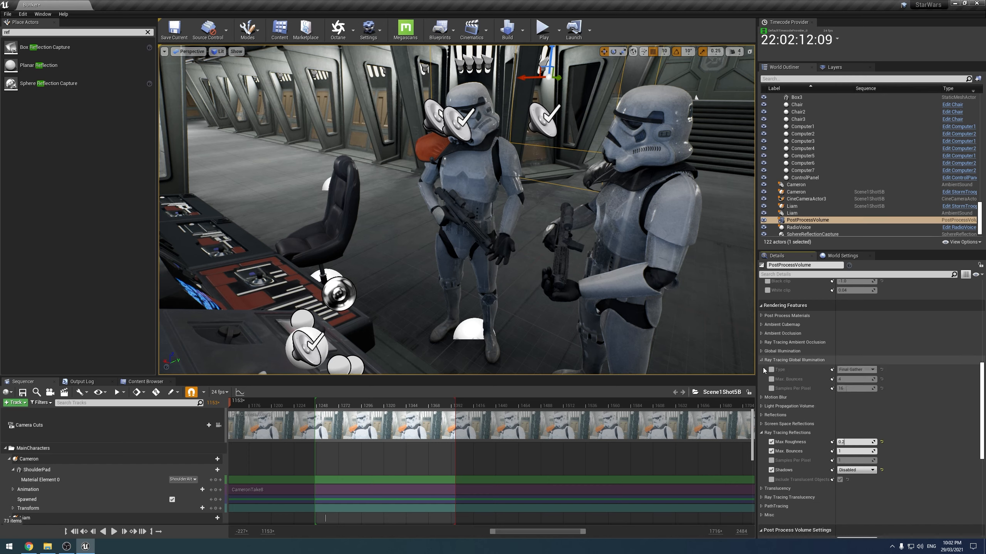
click(772, 370)
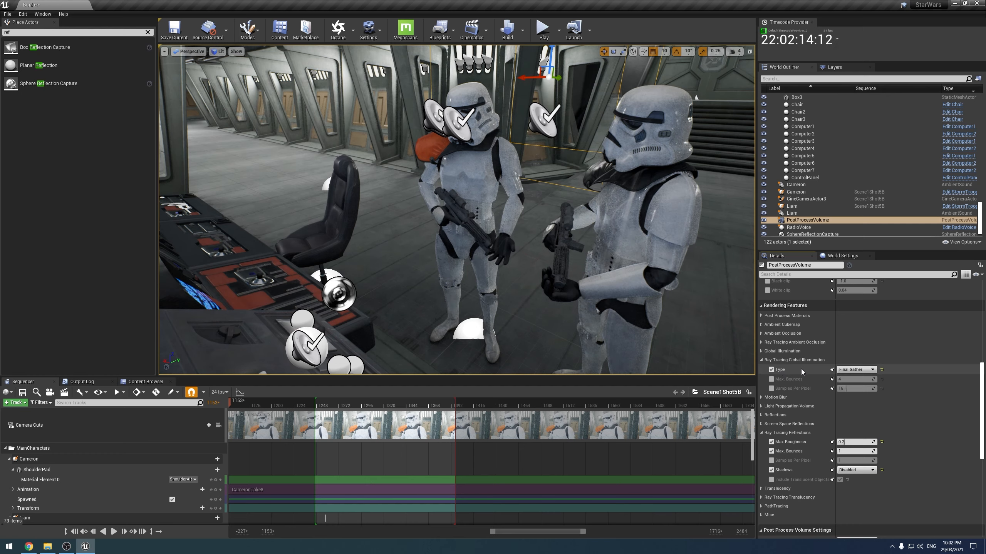
click(856, 370)
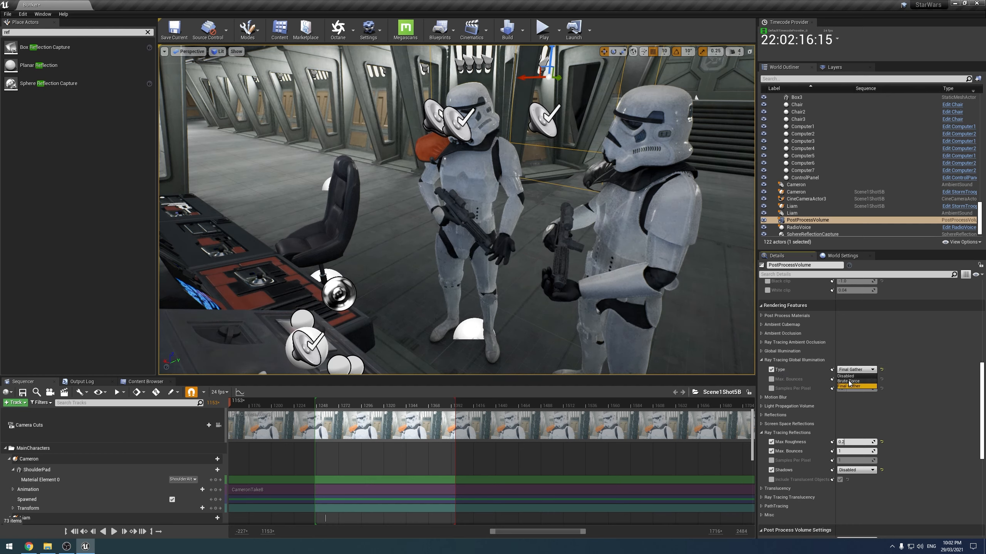
click(849, 382)
click(855, 370)
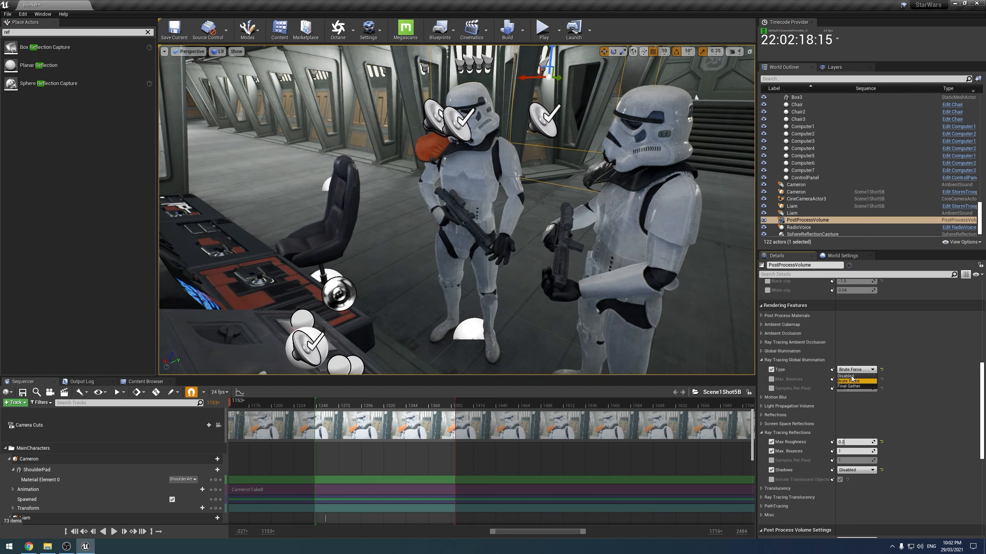
click(850, 375)
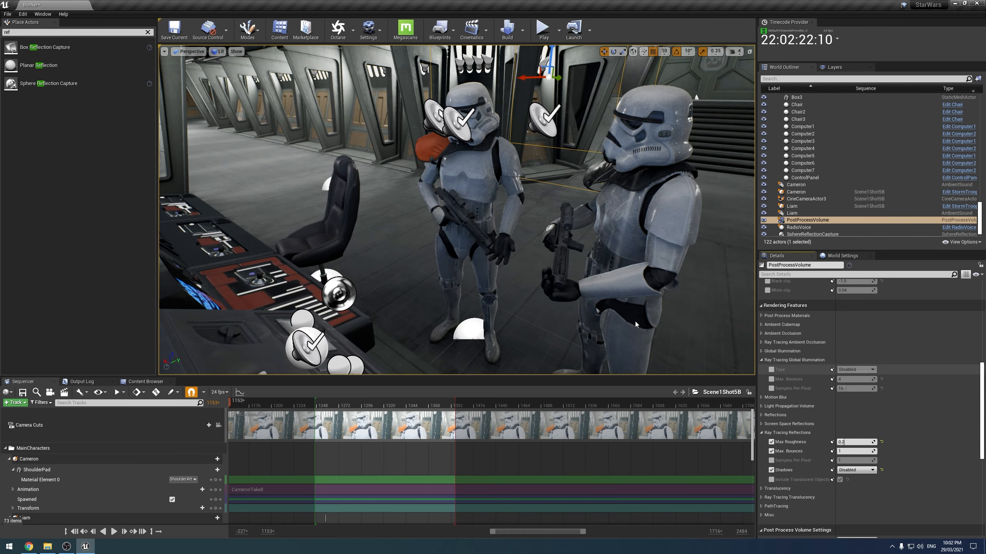
- Fly around to view both stormtroopers from the front and lock the viewport back to the shot camera
key(a)
right_drag(697, 339, 737, 330)
key(s)
key(w)
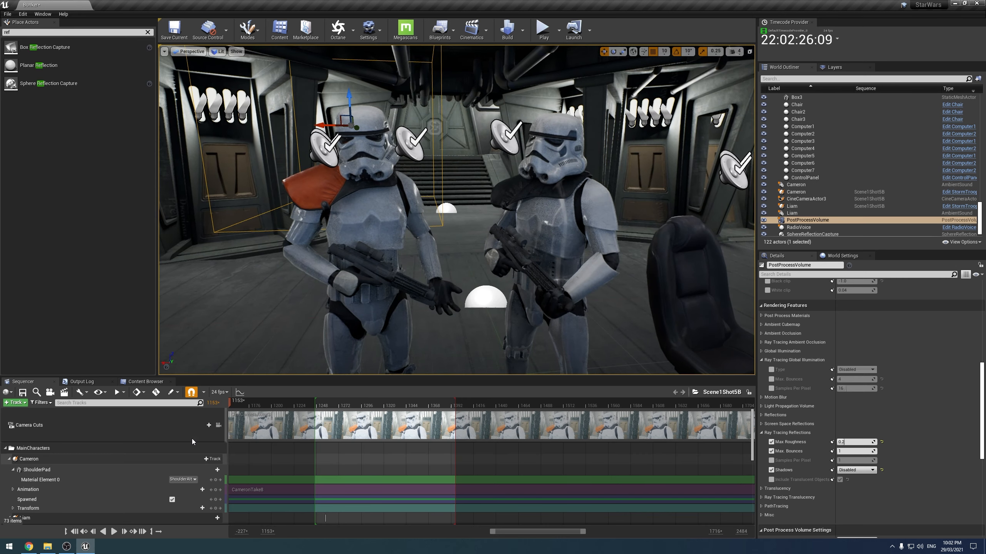
click(218, 425)
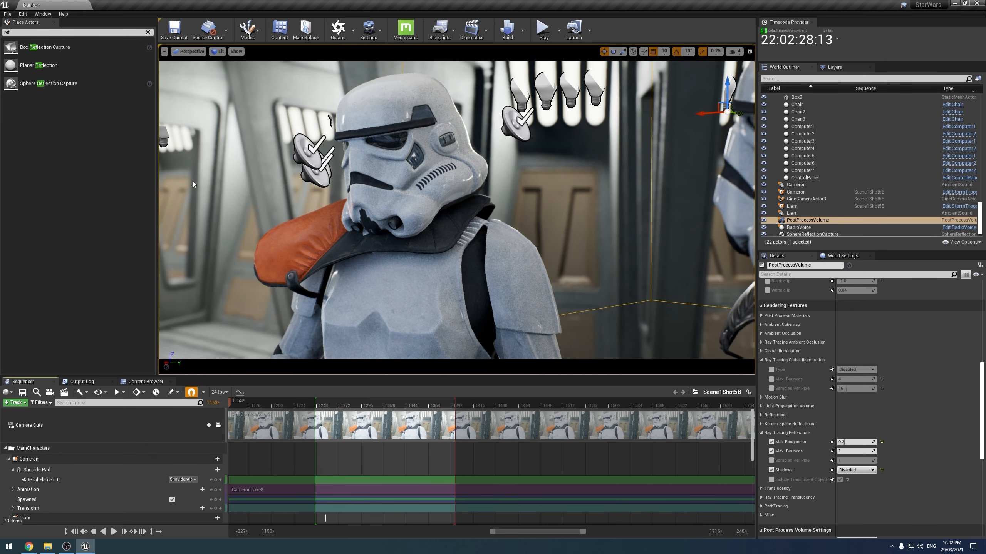
- Compare the shot with Realtime on and off, and leave viewport Realtime off with nothing selected
click(164, 51)
click(183, 78)
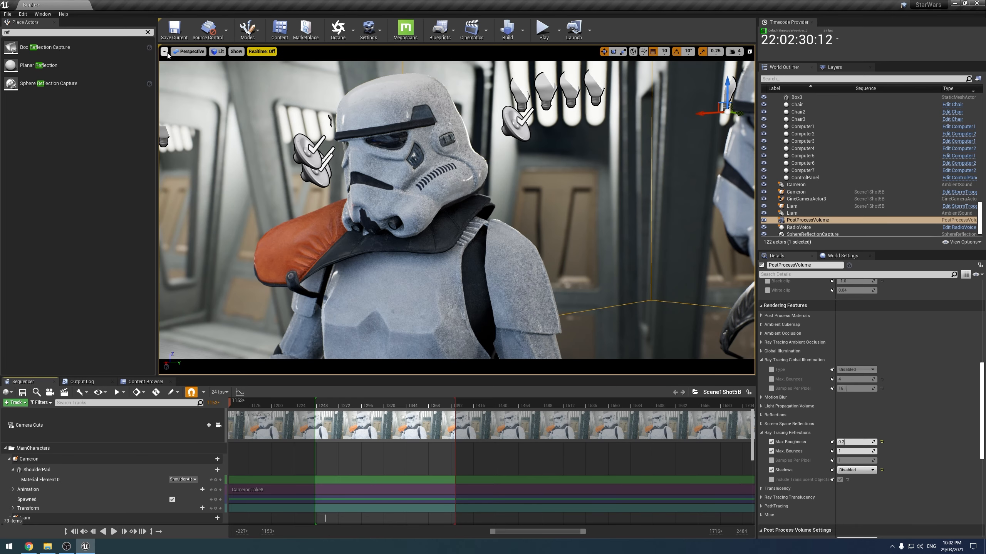
click(164, 52)
click(182, 77)
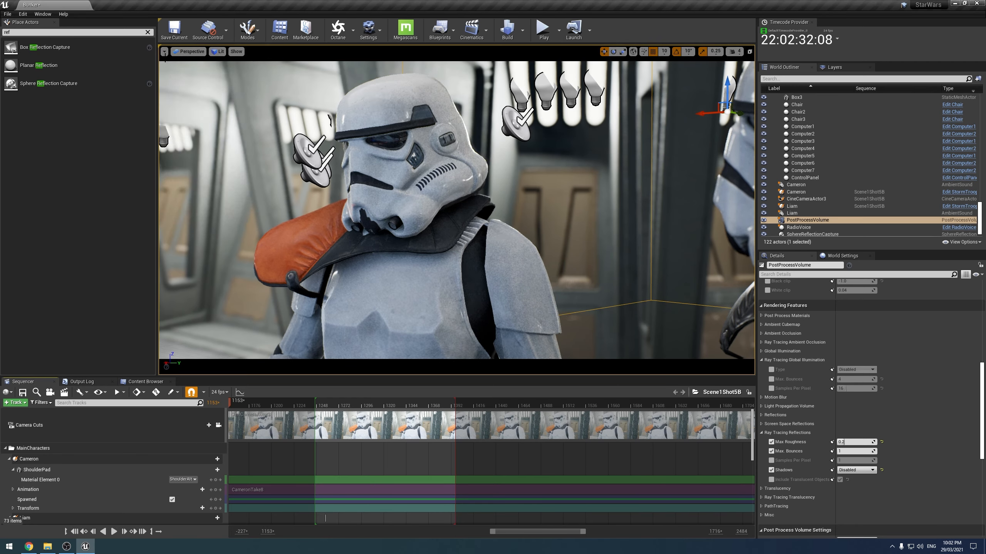
click(167, 64)
click(164, 52)
click(182, 78)
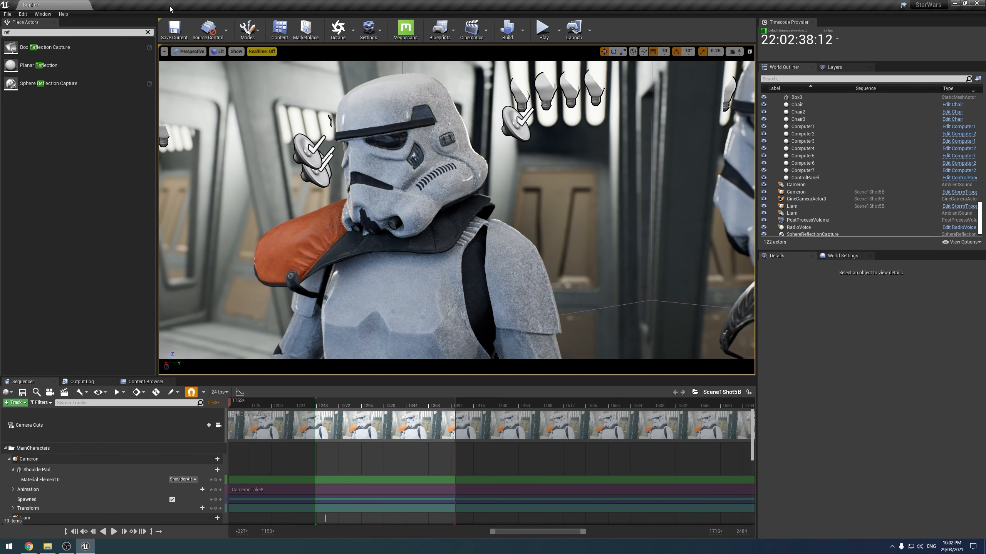
- Open the Movie Render Queue and add the Scene1Shot5B sequence as a render job
click(43, 13)
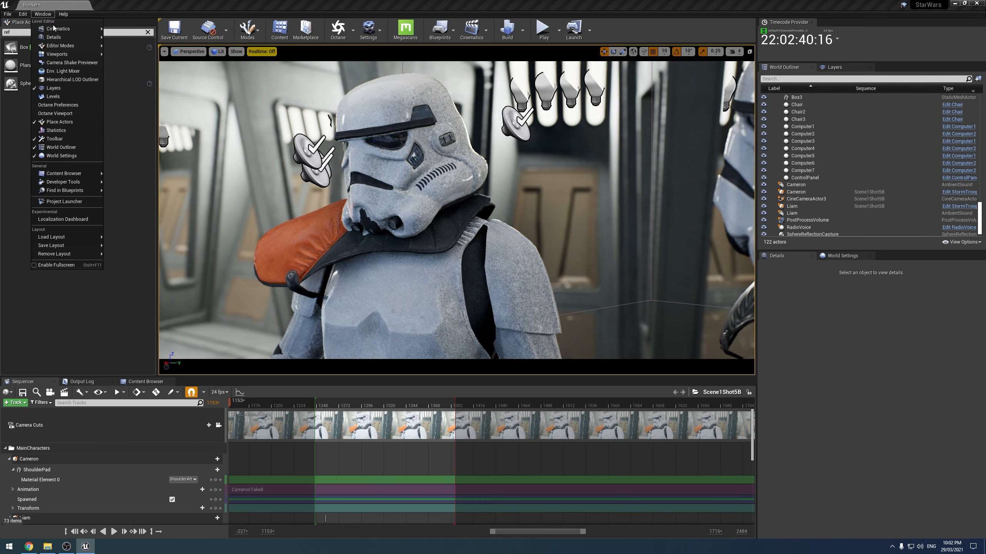
mouse_move(78, 29)
click(158, 31)
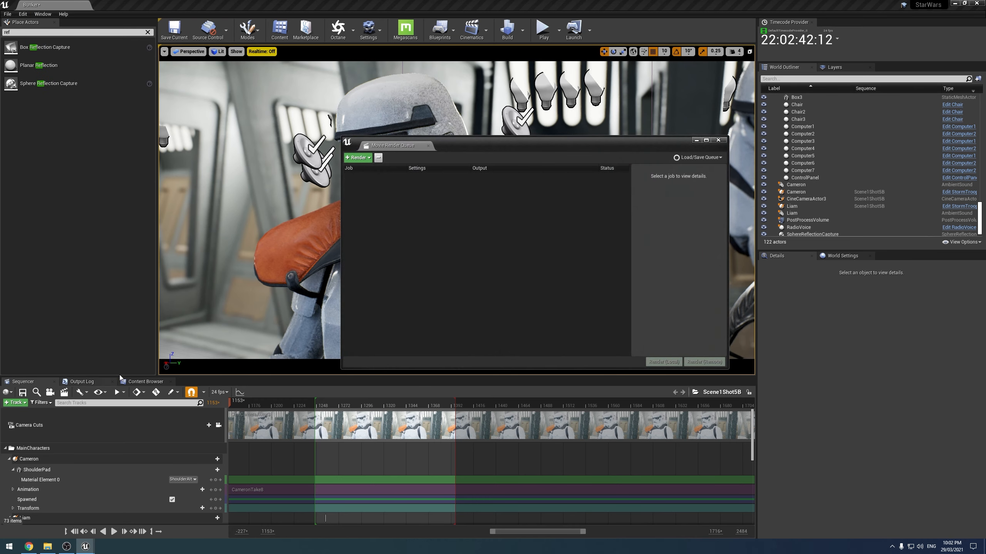
click(144, 382)
drag(370, 444, 461, 226)
- Remove the default .jpg Sequence output and the Deferred Rendering pass from the job's settings
click(429, 177)
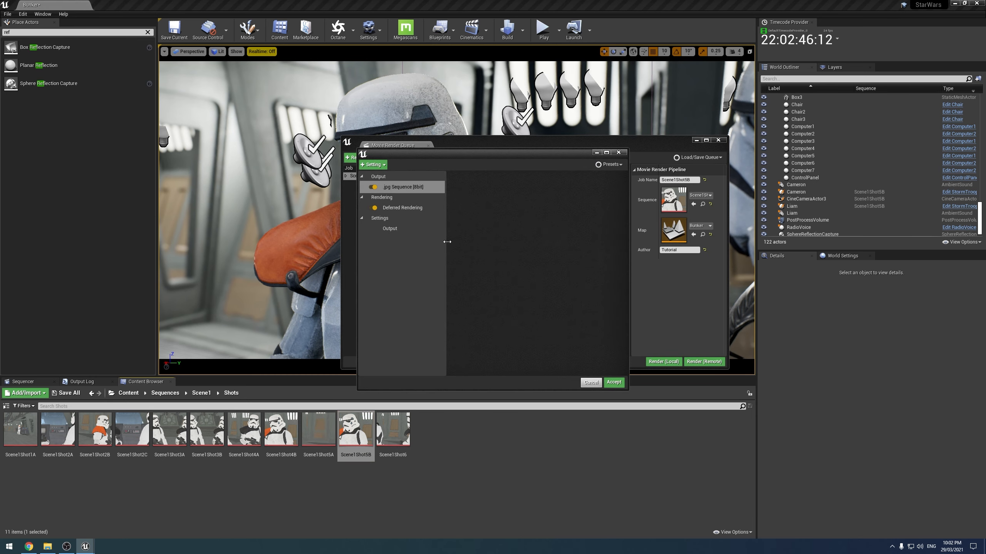
click(417, 188)
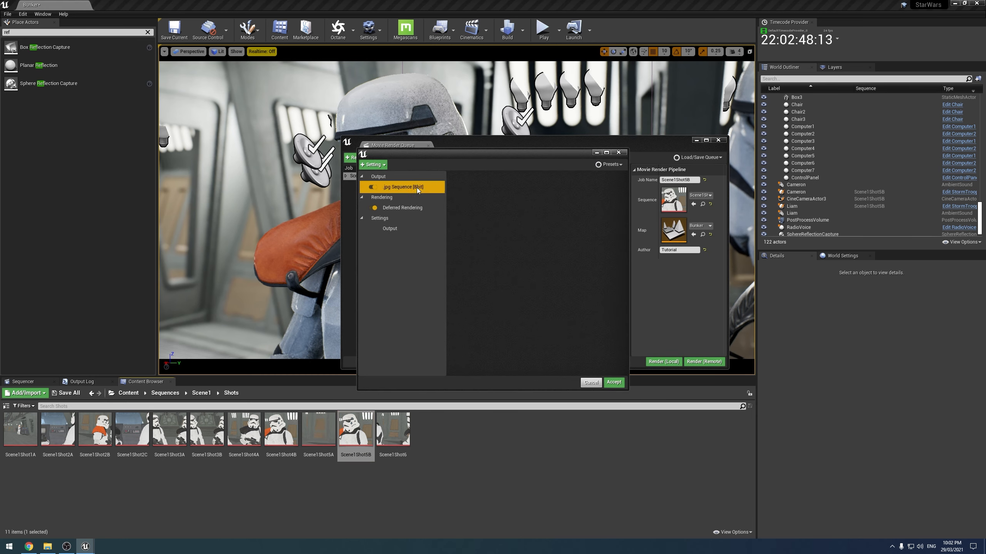
key(Delete)
click(412, 187)
key(Delete)
- Set the job's output directory to the StarWarsRenderNew folder on the D: drive
click(403, 187)
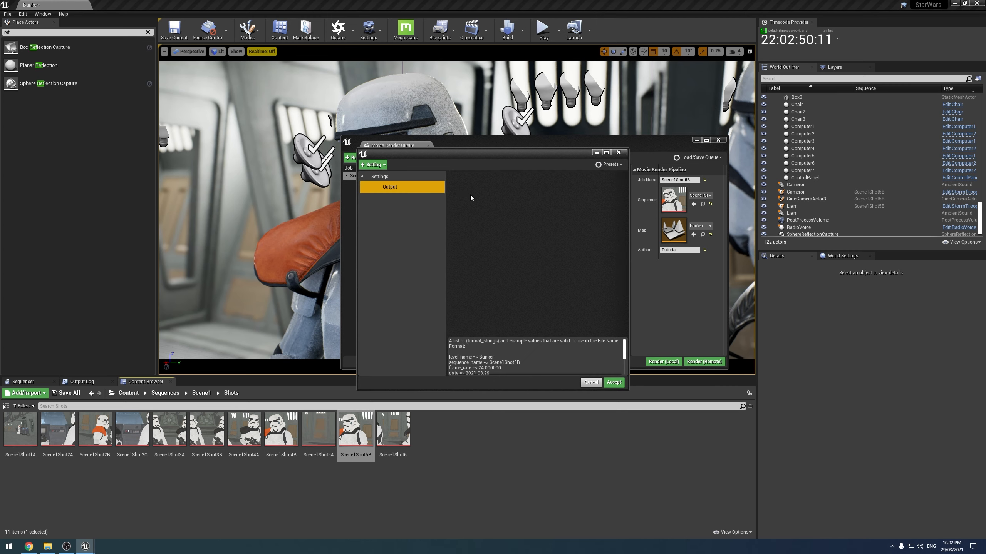
click(606, 187)
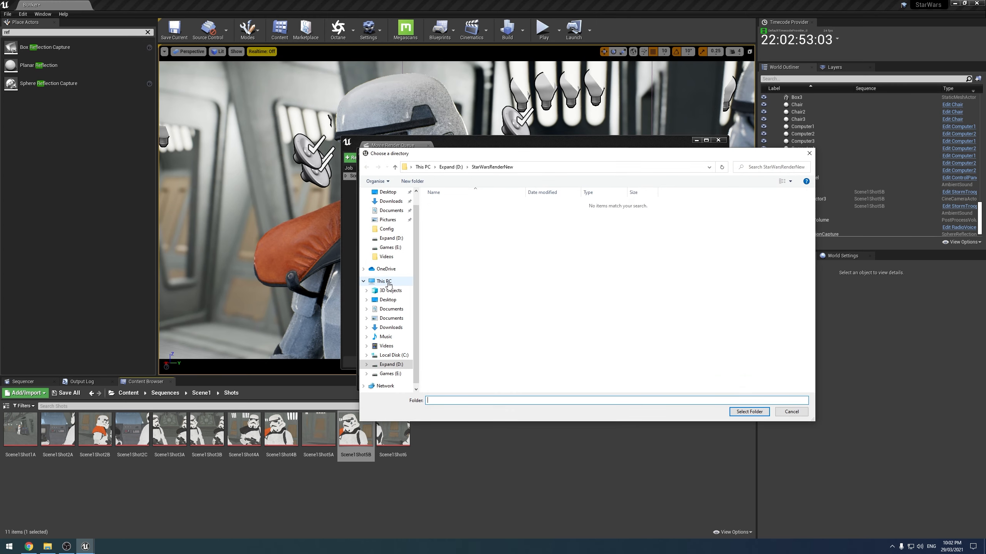
click(384, 281)
double_click(543, 288)
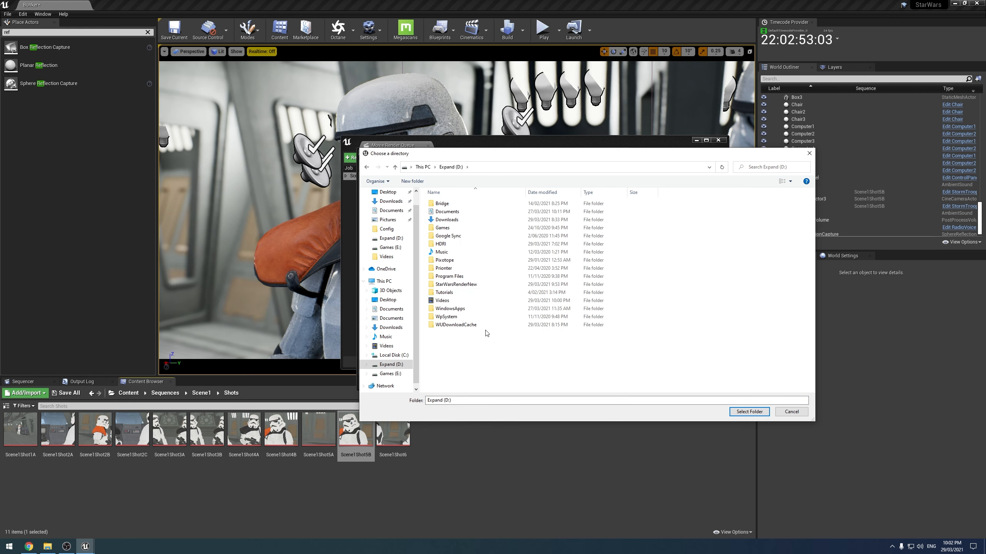
double_click(452, 284)
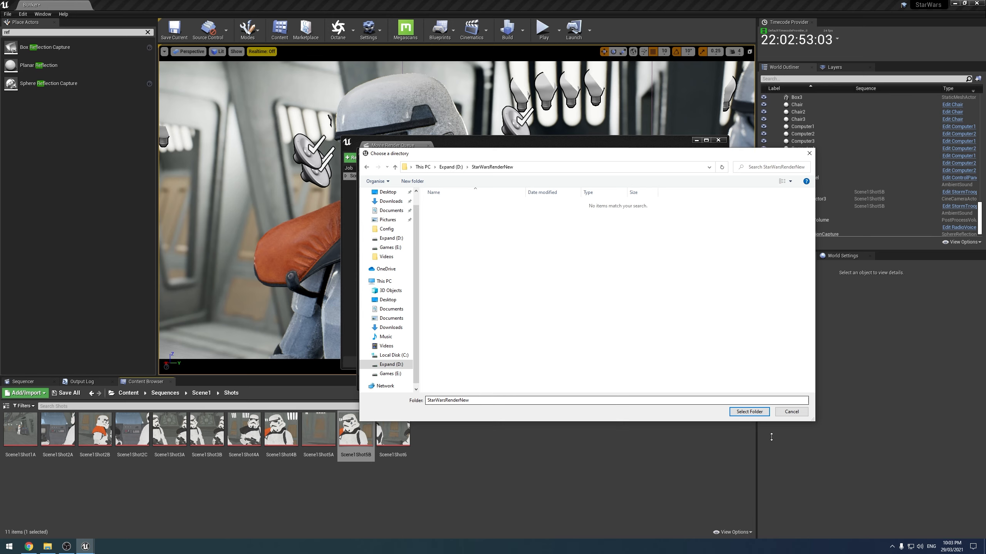
click(749, 412)
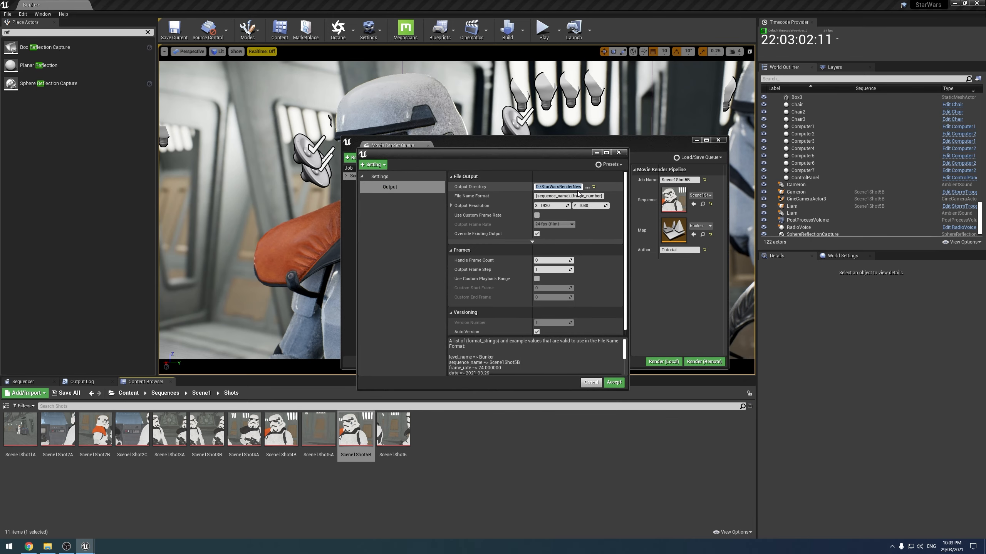
- Append /{sequence_name} to the output directory path so each sequence renders into its own folder
text(/)
text({seque)
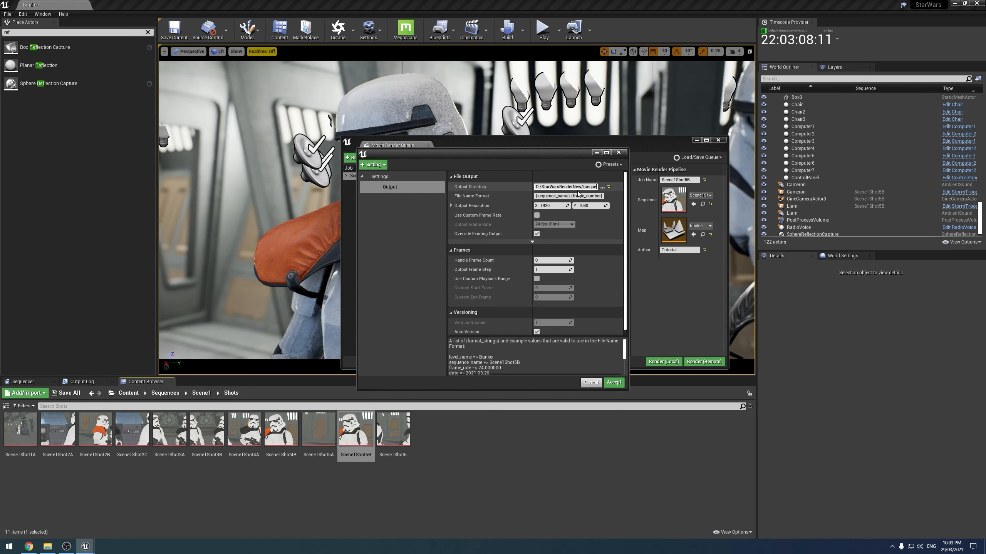
text(nce_name})
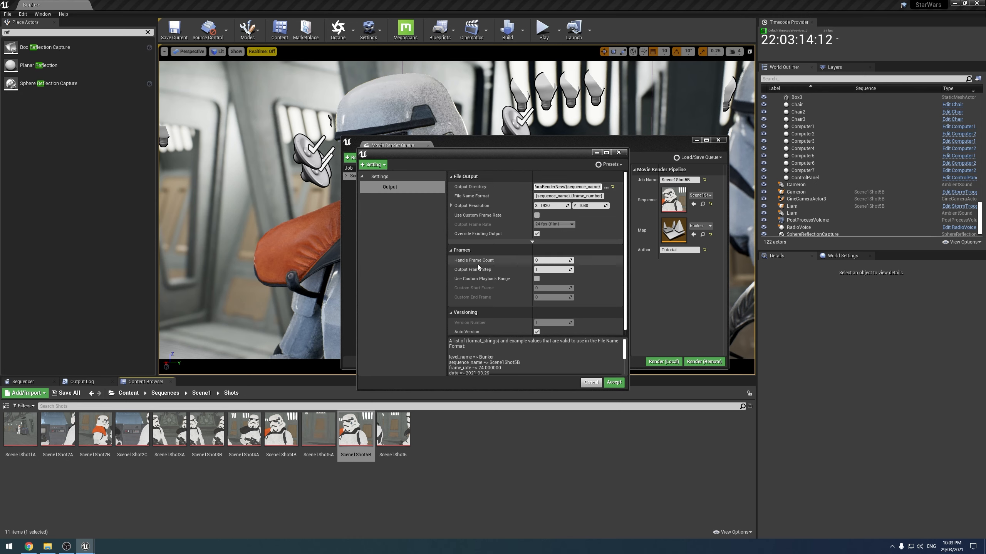
scroll(477, 265, down, 1)
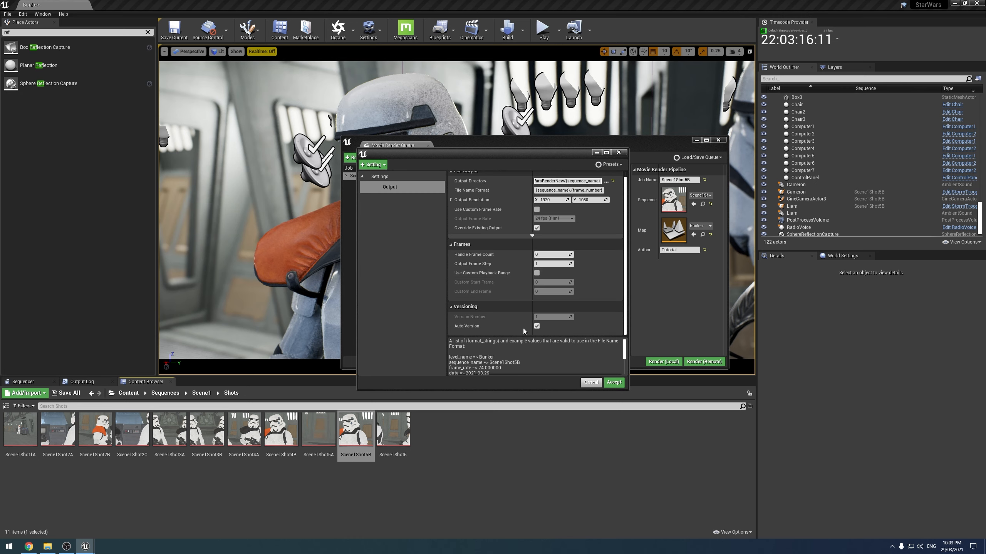
click(408, 287)
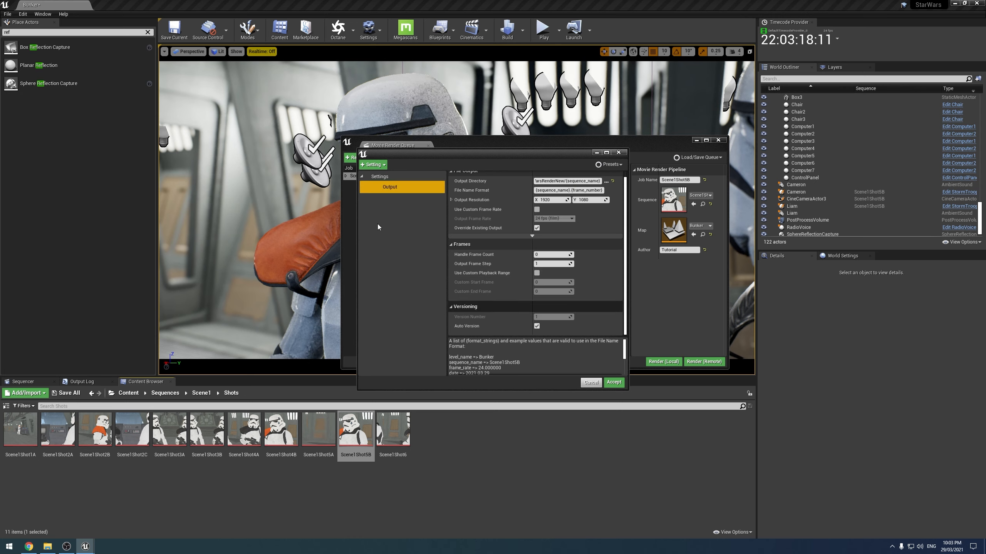
- Add an .exr Sequence [16bit] output to the job and keep its compression at PIZ
click(372, 165)
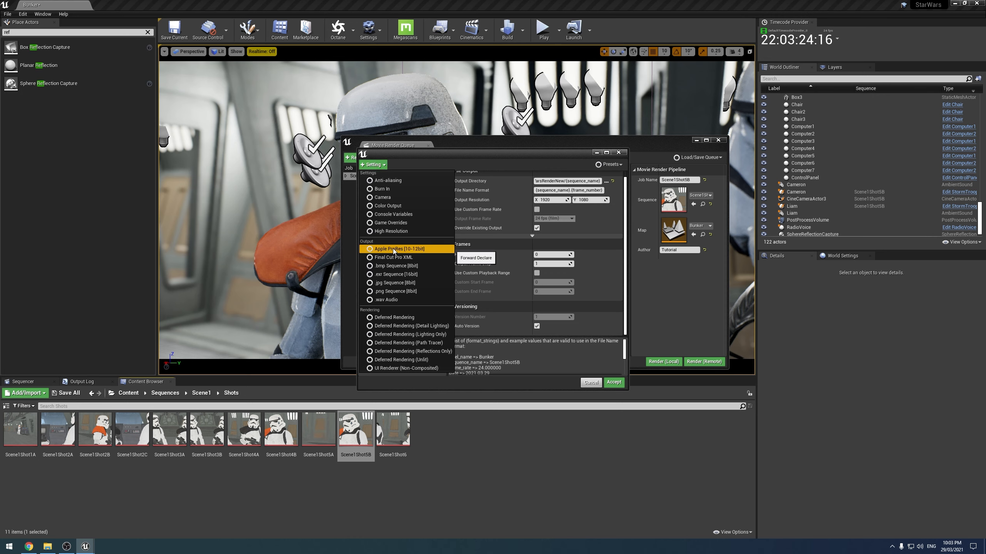
click(389, 277)
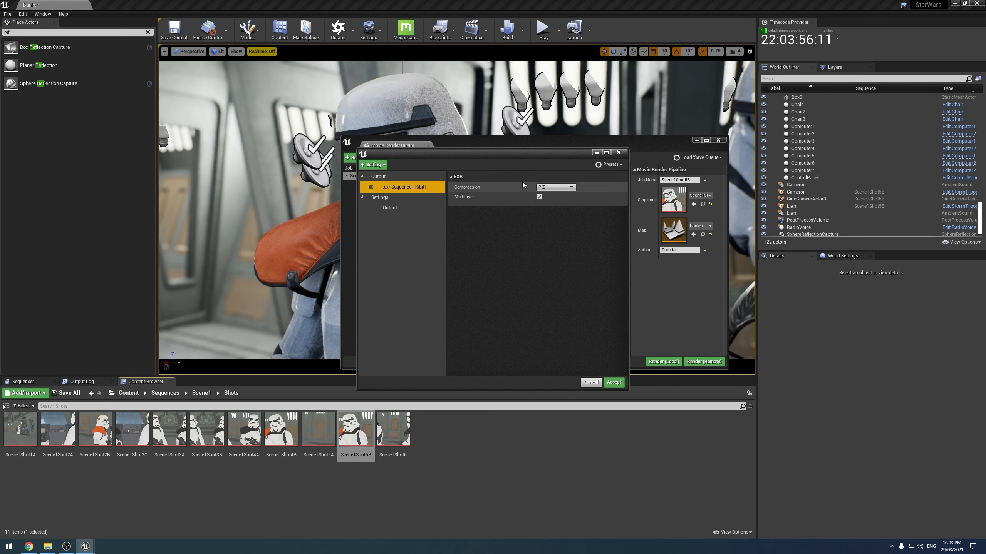
click(562, 187)
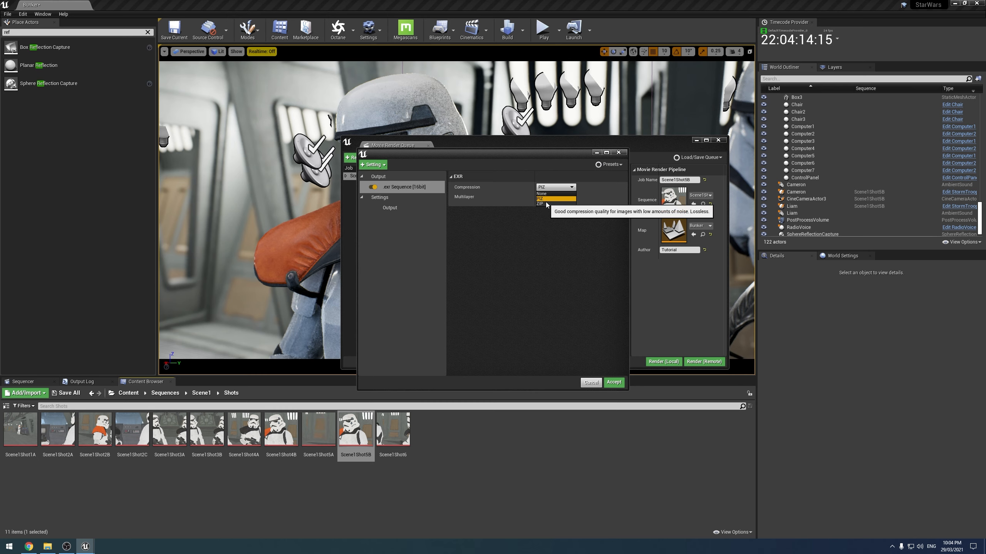
click(542, 238)
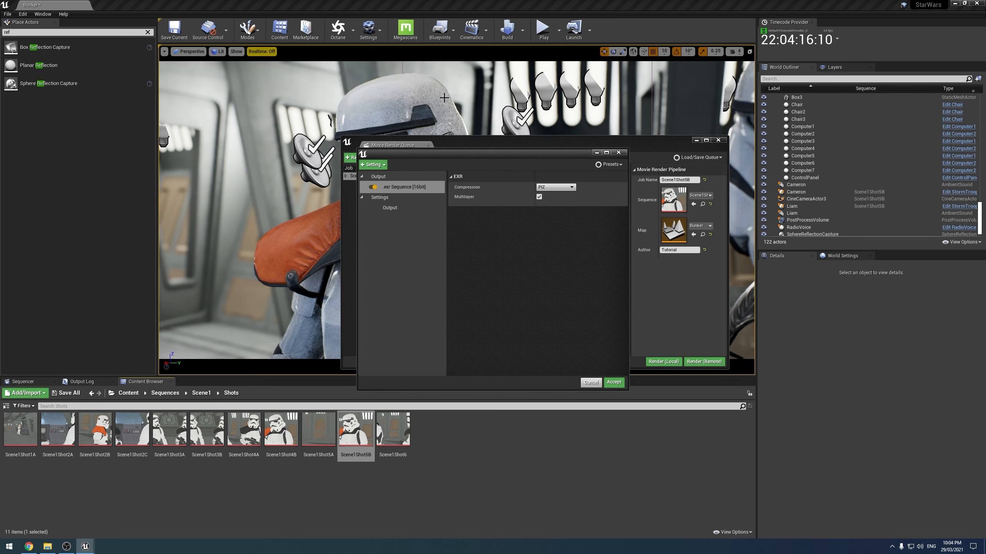
click(373, 165)
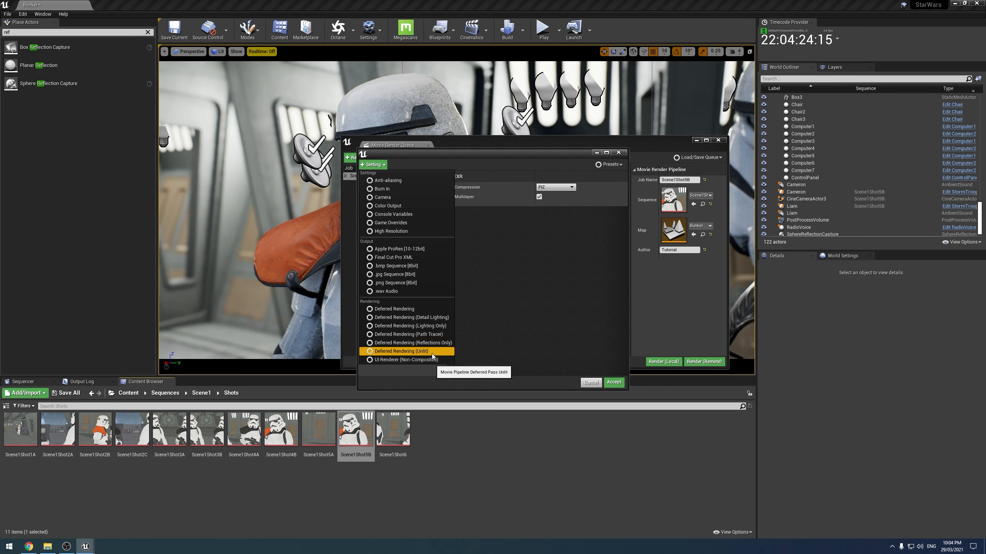
click(428, 336)
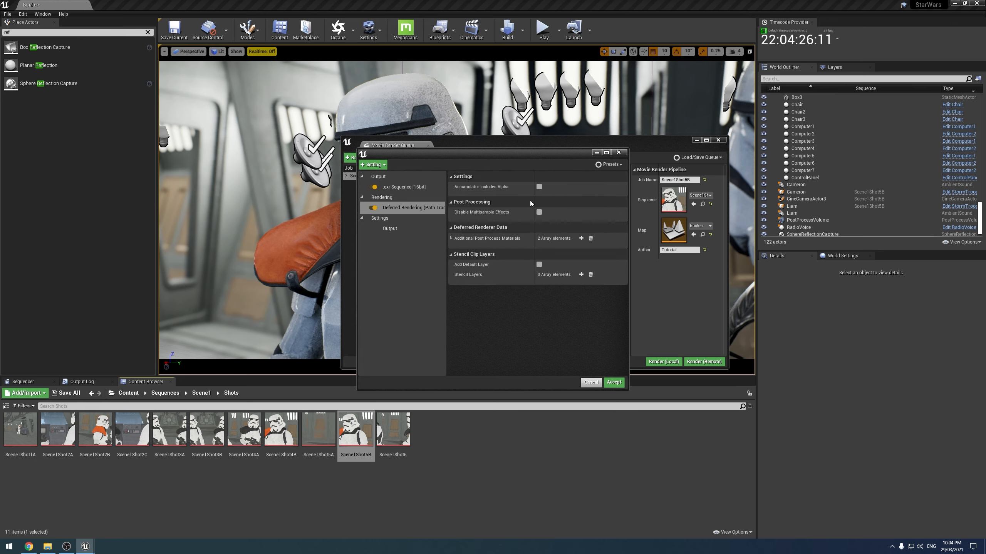
click(397, 207)
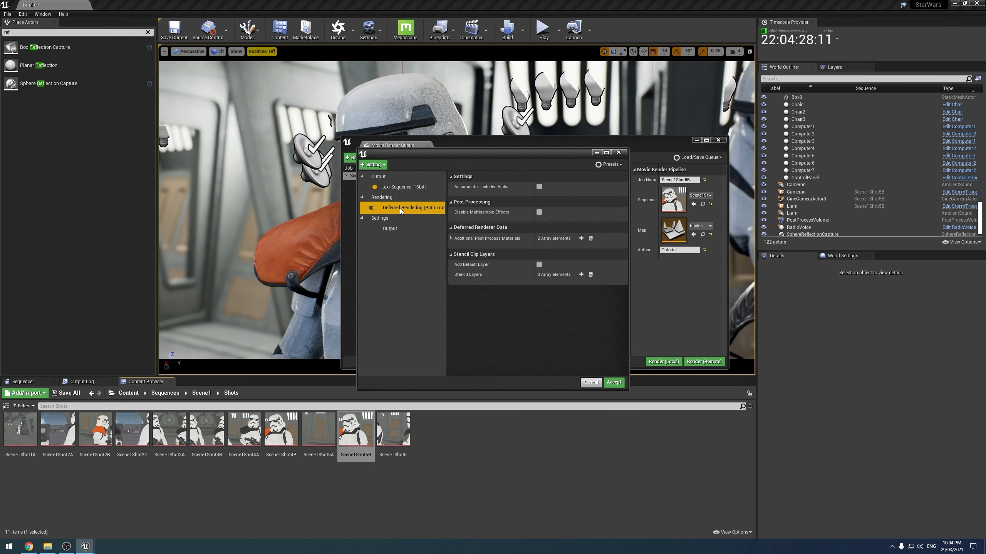
key(Delete)
- Add the standard Deferred Rendering pass to the job's settings
click(373, 165)
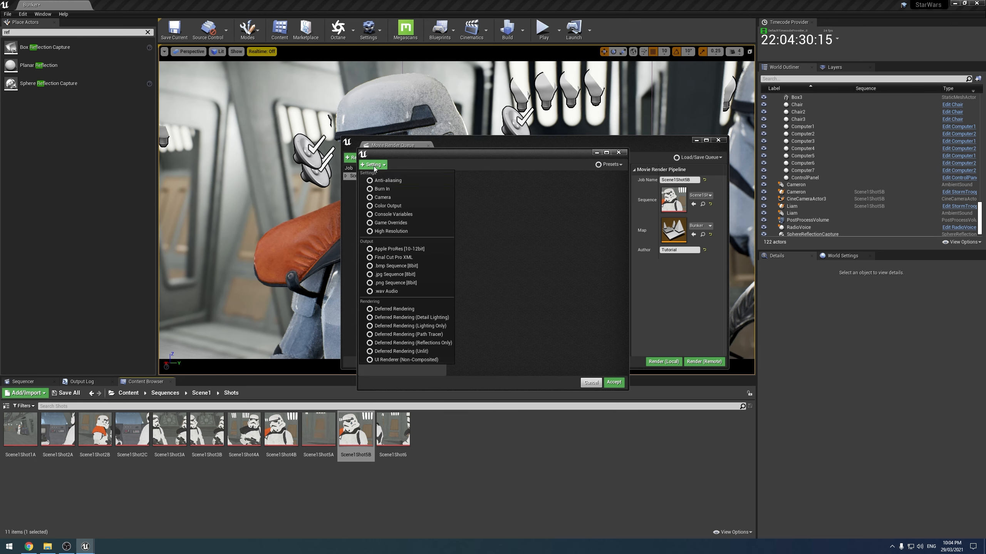
click(388, 309)
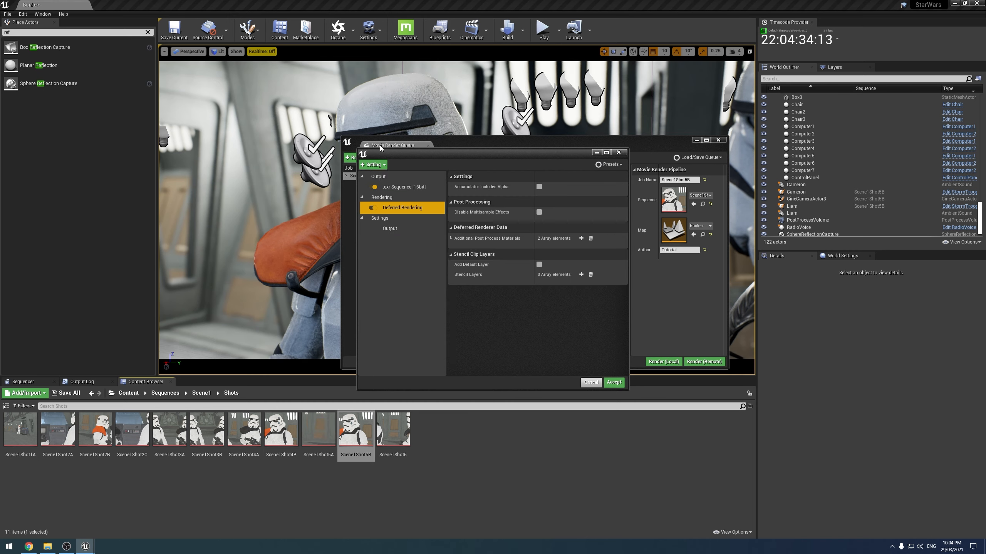
- Add a Color Output setting to the job and enable Disable Tone Curve
click(373, 165)
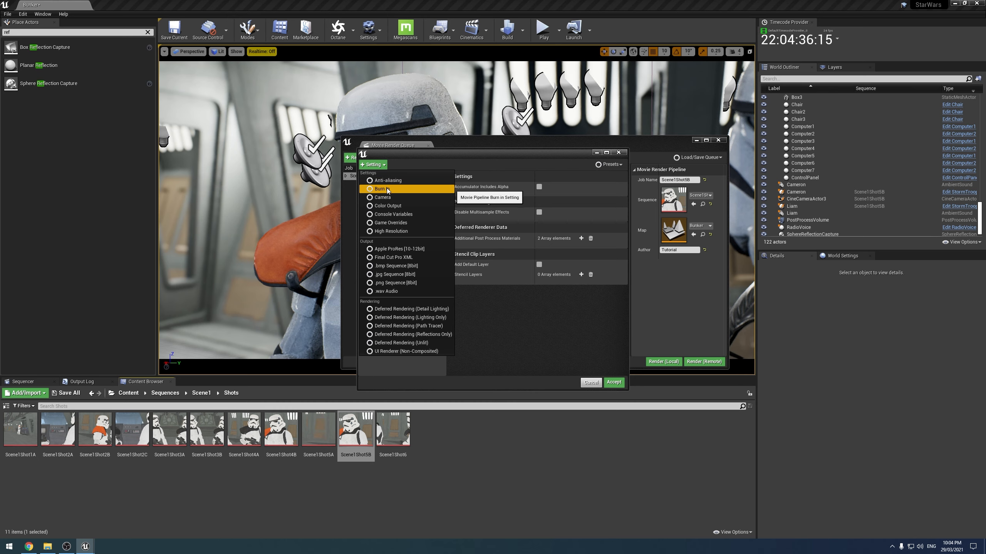
click(389, 205)
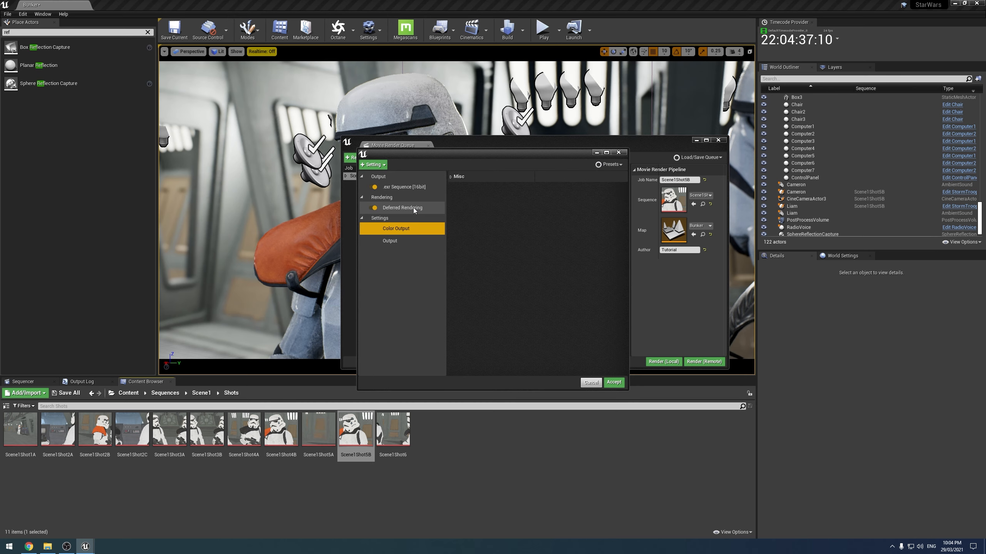
click(451, 176)
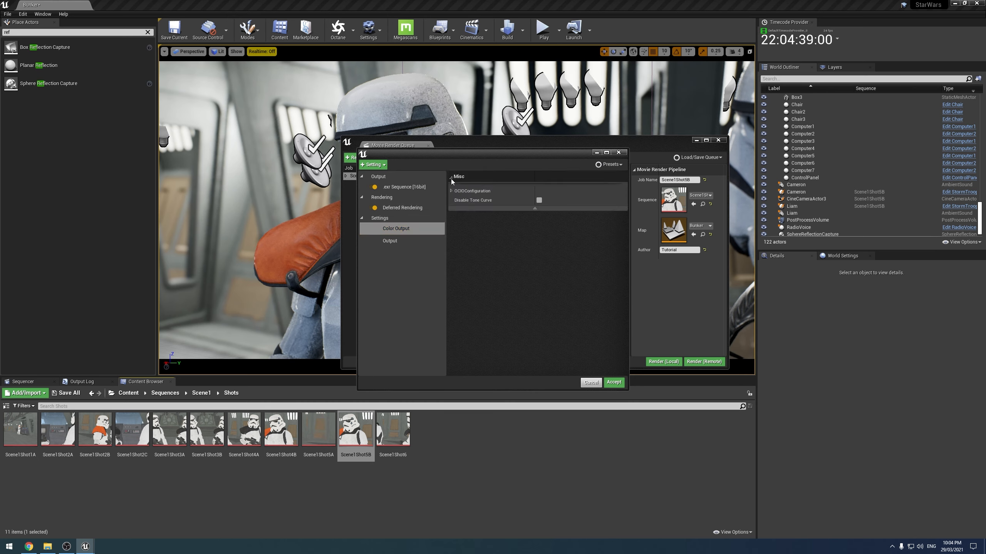
click(541, 200)
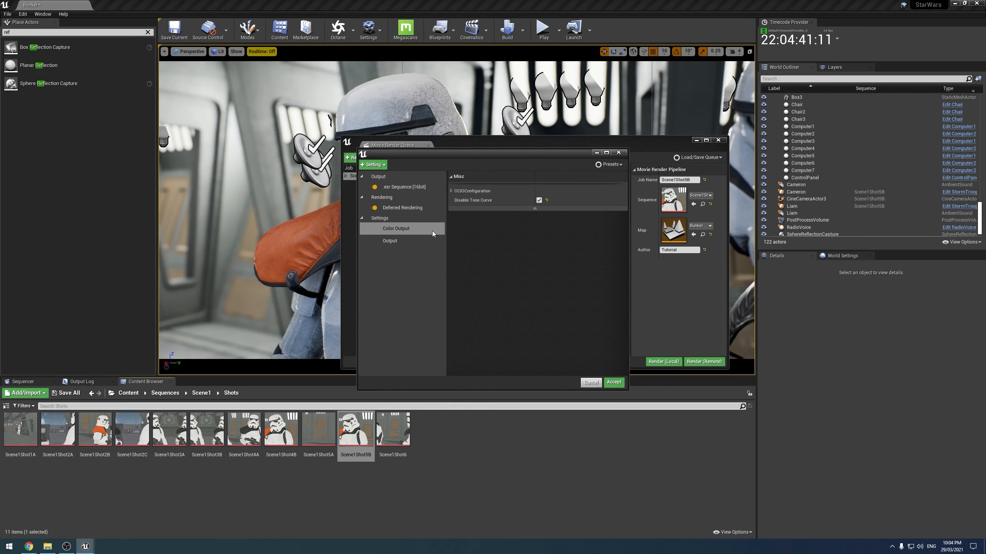
- Add a Camera setting with Shutter Timing set to Frame Close, and bring up the PostProcessVolume's Motion Blur settings
click(382, 165)
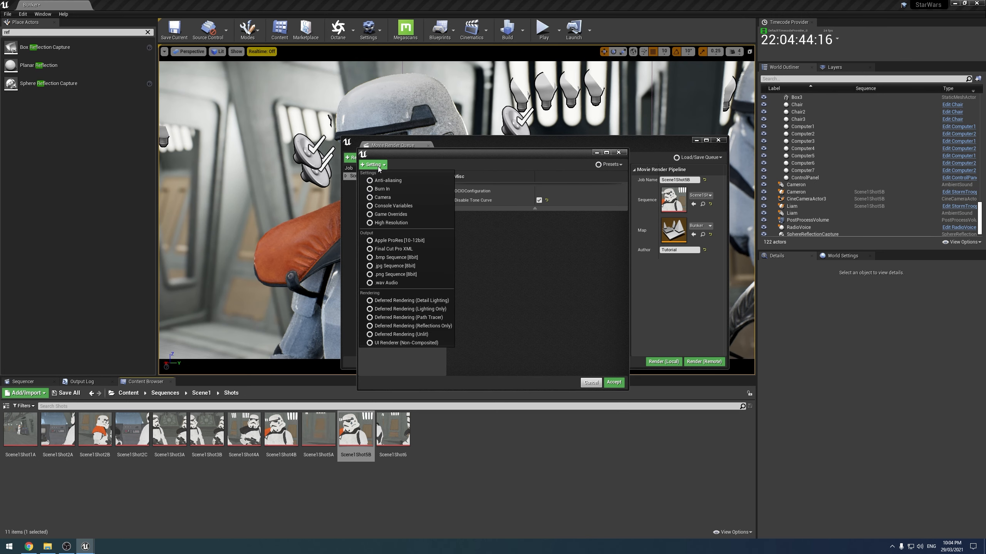
click(385, 198)
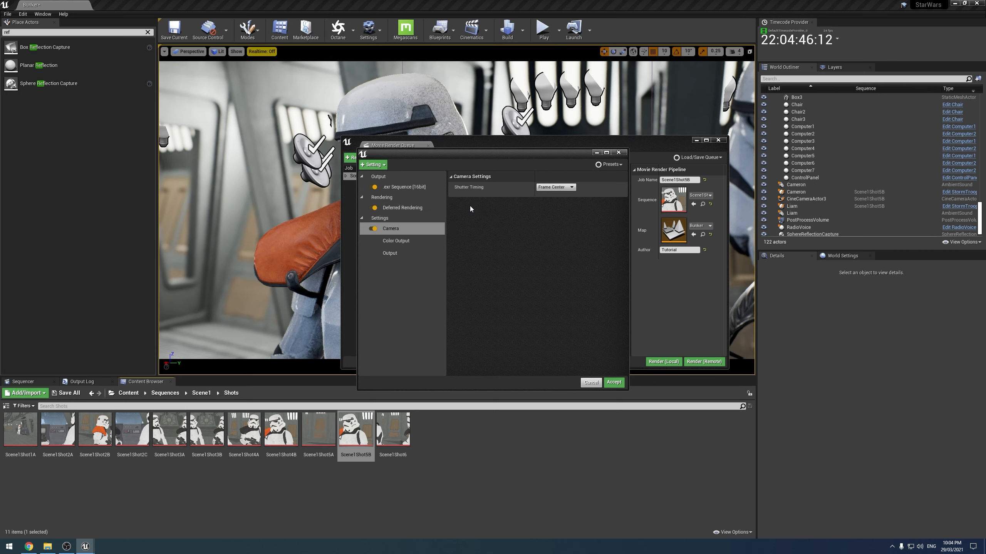
click(545, 207)
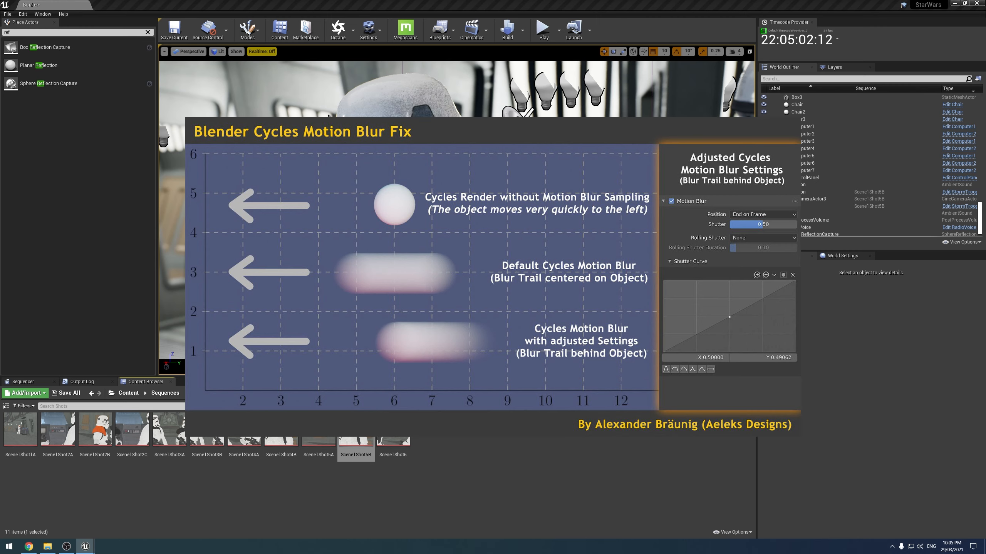
click(791, 220)
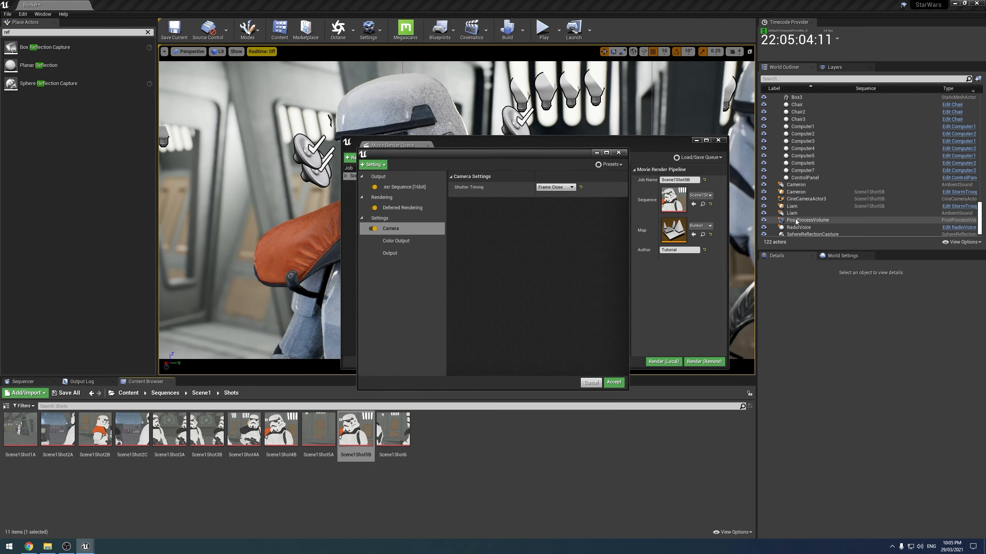
click(775, 398)
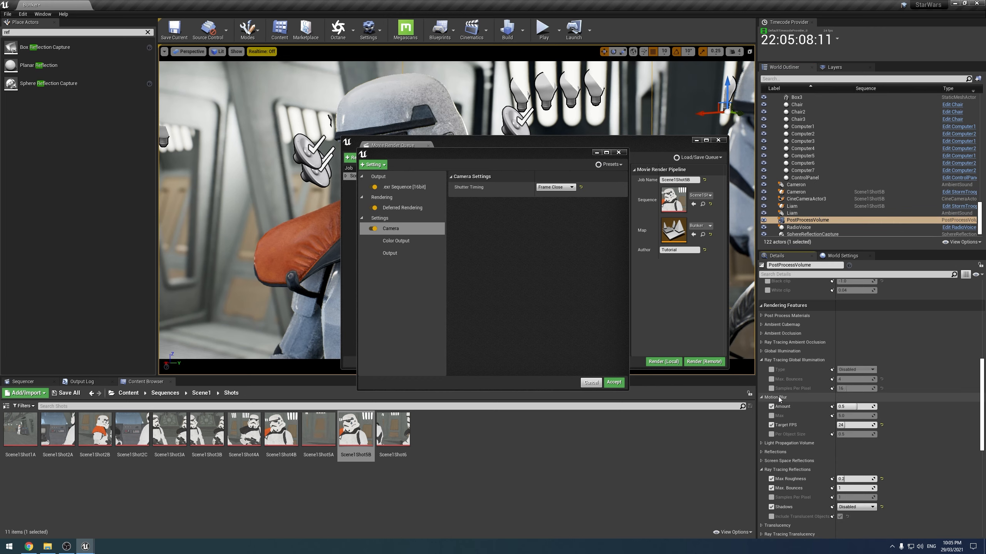
- Add a Game Overrides setting to the job and keep Texture Streaming at Disable Streaming
click(372, 165)
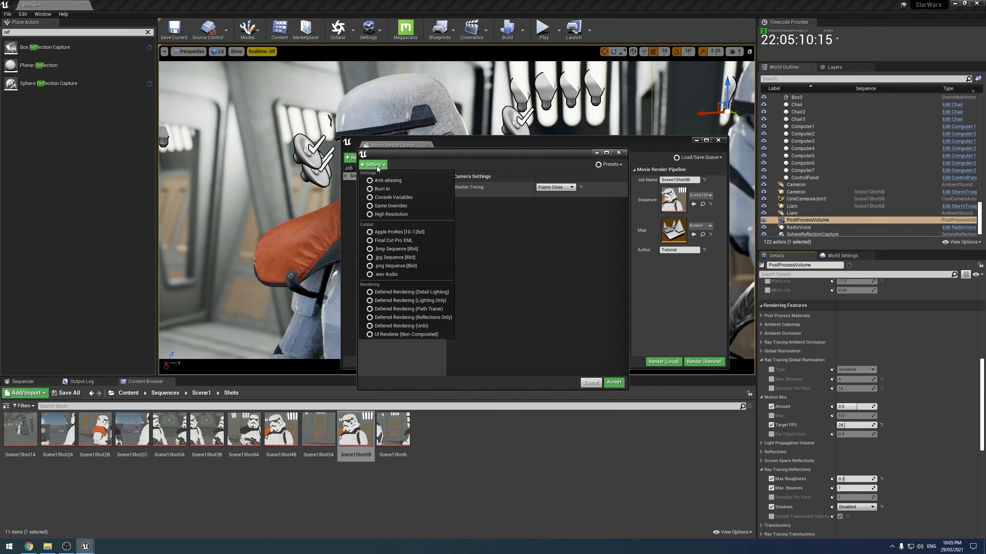
click(395, 208)
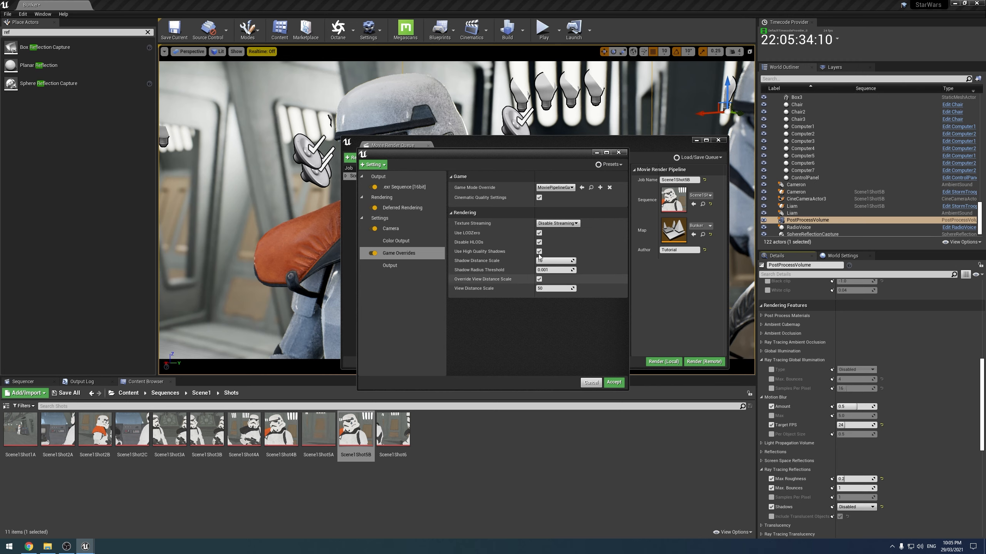
click(555, 288)
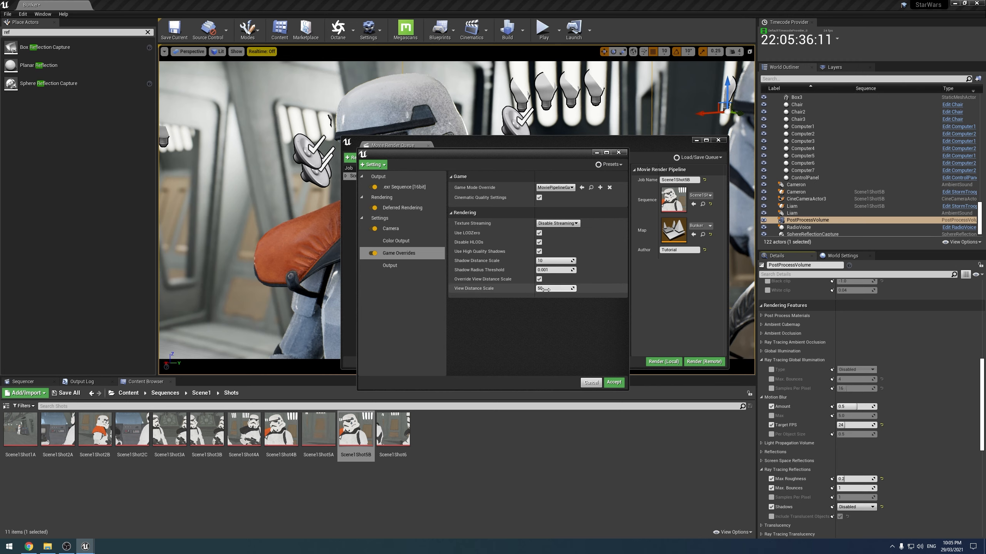
click(561, 333)
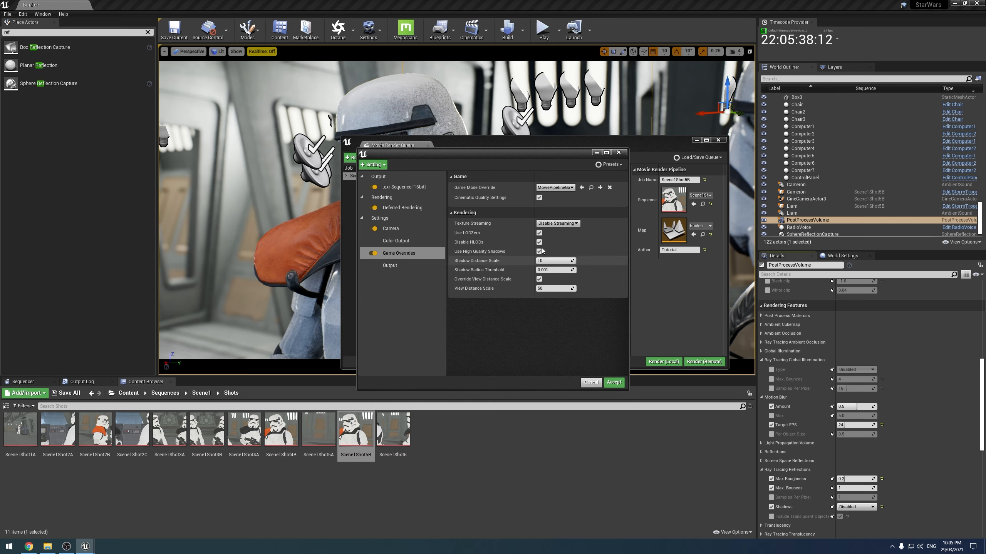
click(547, 225)
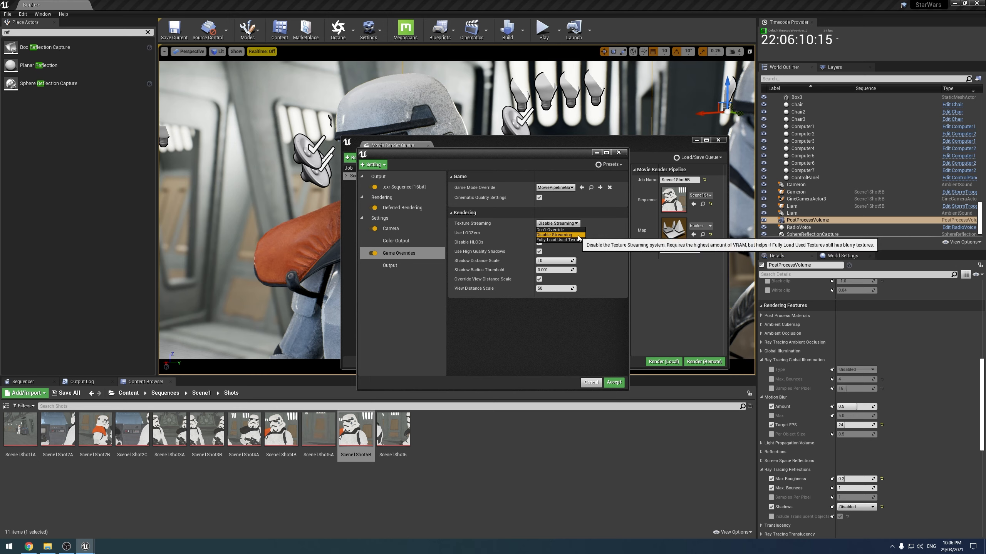
click(577, 236)
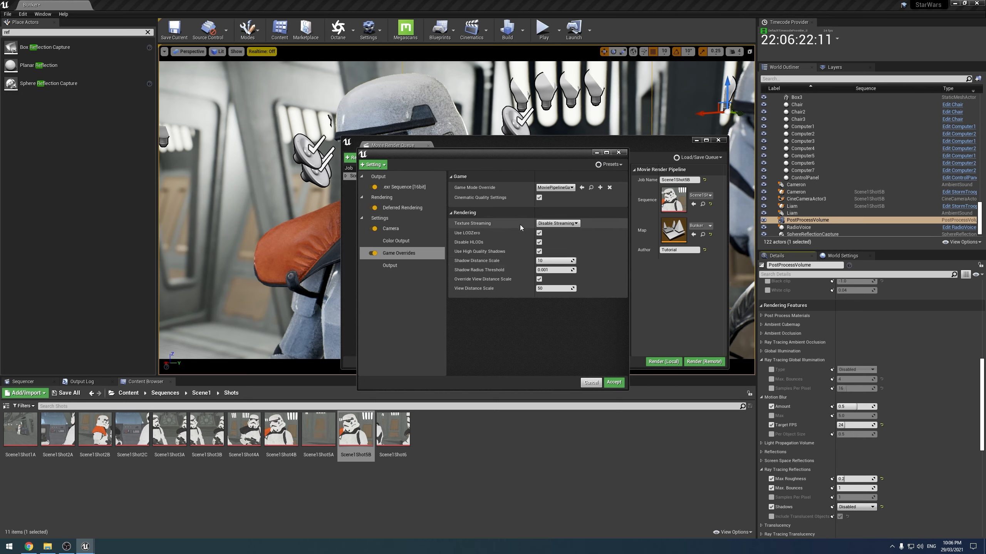
- Add an Anti-aliasing setting with a Temporal Sample Count of 64 and enable Override Anti Aliasing
click(372, 164)
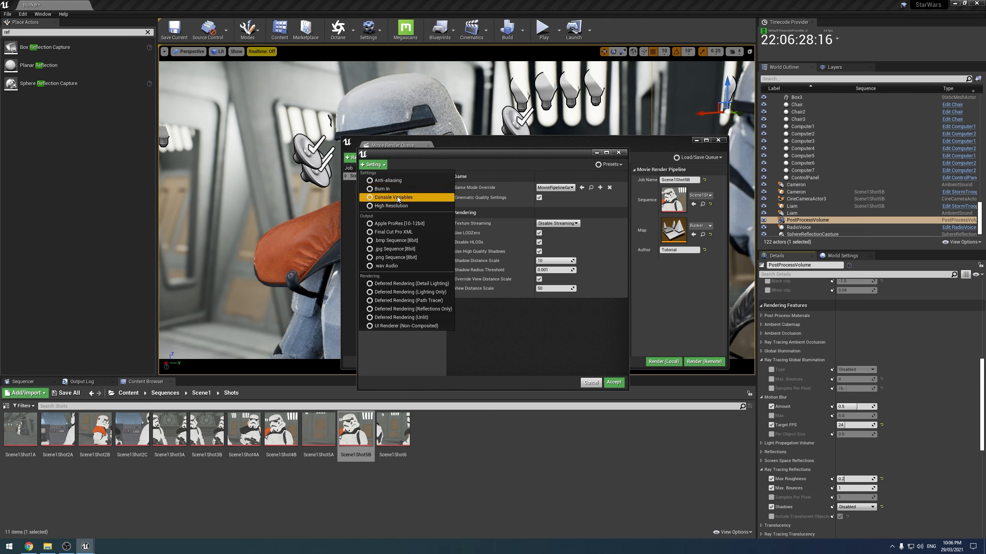
click(394, 182)
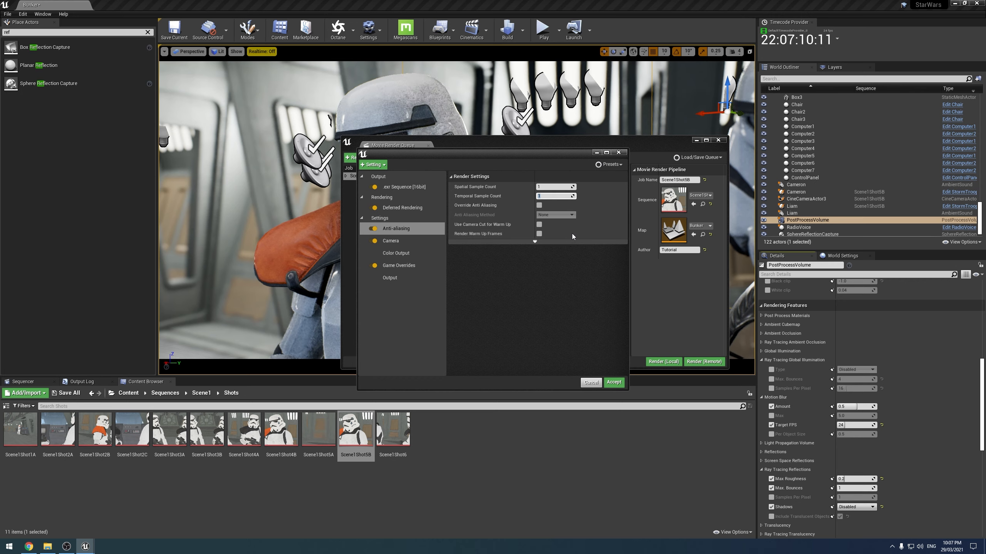
text(64)
click(528, 312)
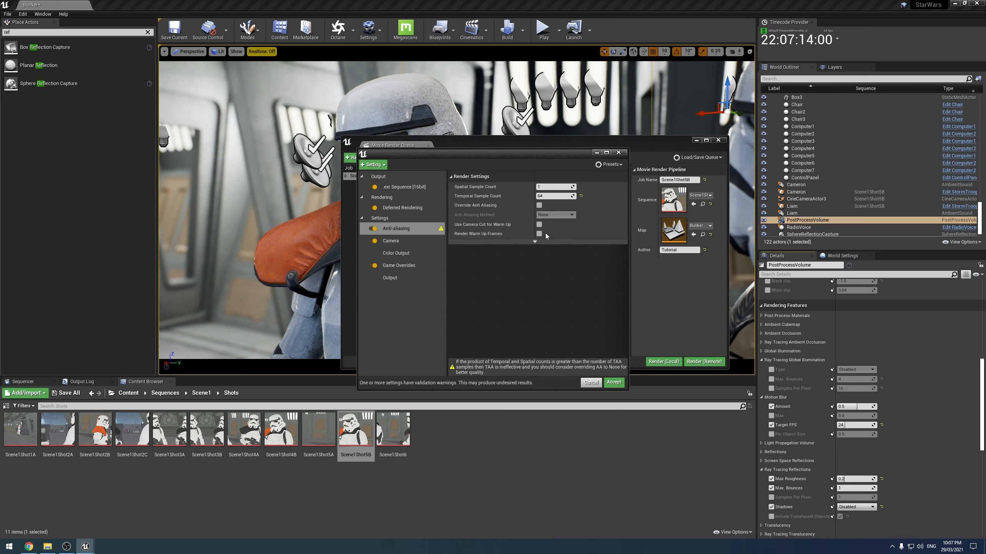
click(539, 205)
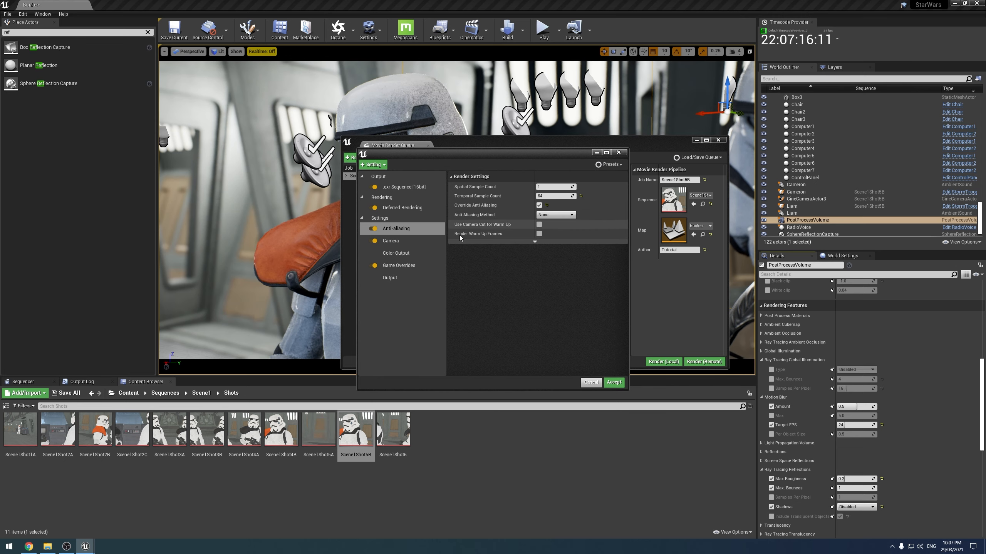
- Try the TemporalAA and FXAA anti-aliasing methods and return the method to None
click(552, 217)
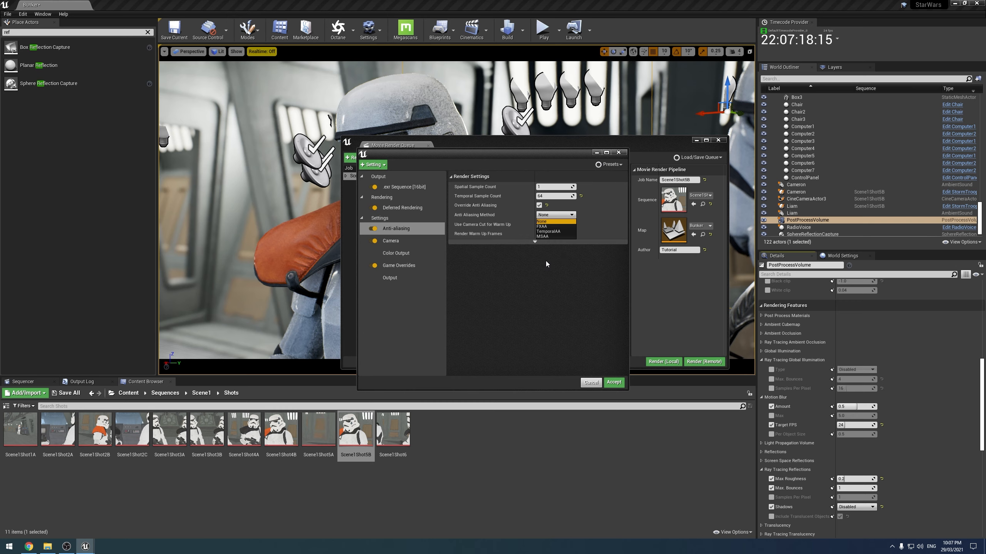
click(549, 223)
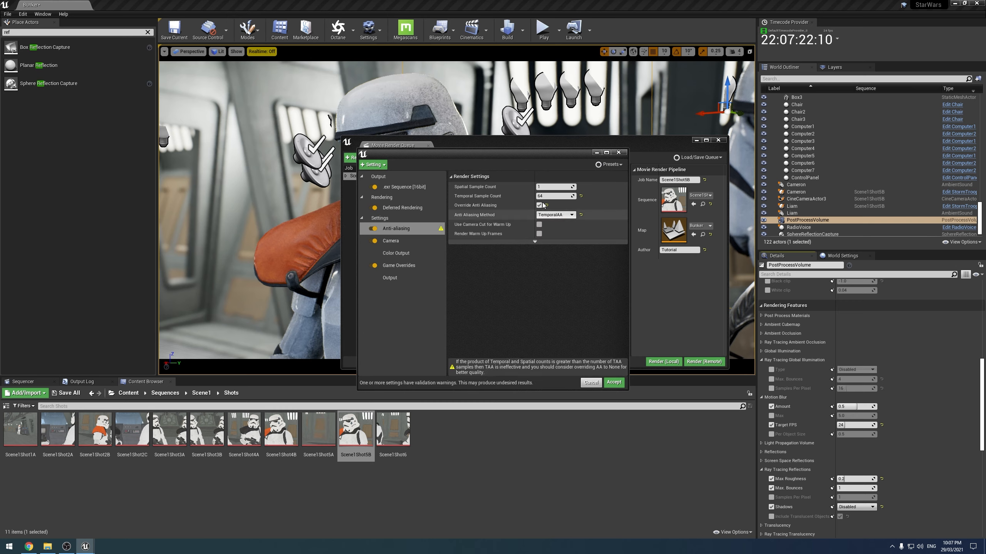
click(555, 214)
click(549, 226)
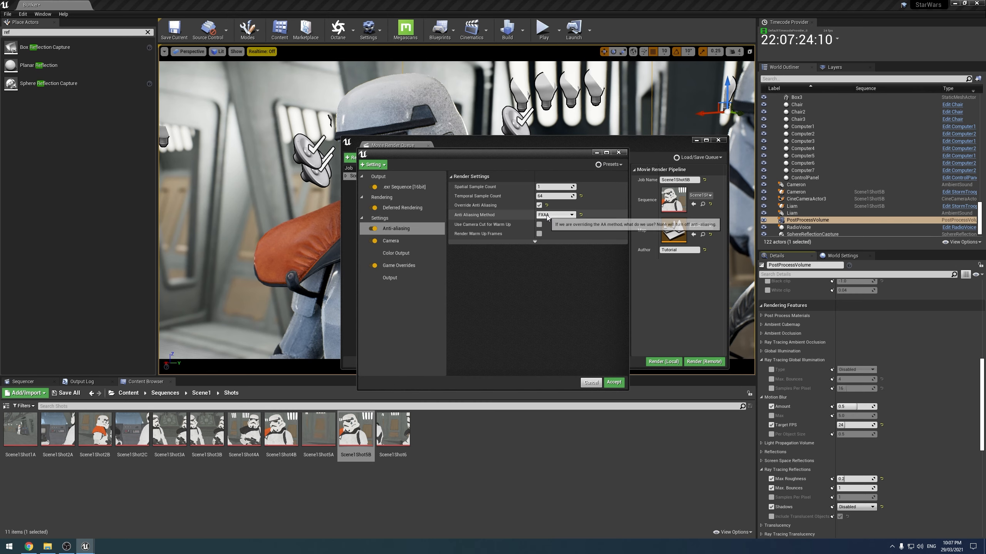
click(549, 216)
click(548, 222)
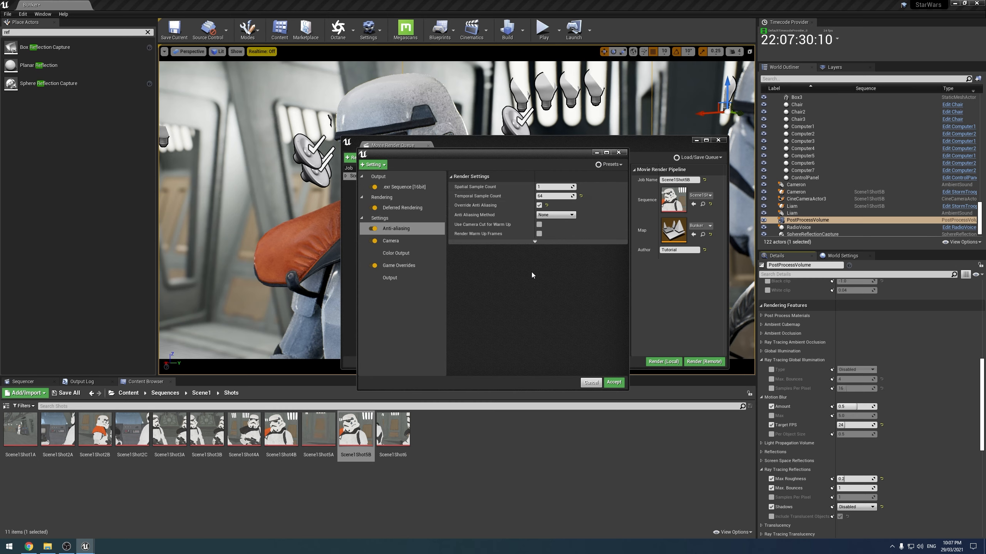
- Enable Render Warm Up Frames in the anti-aliasing settings and set the Render Warm Up Count to 64
click(526, 242)
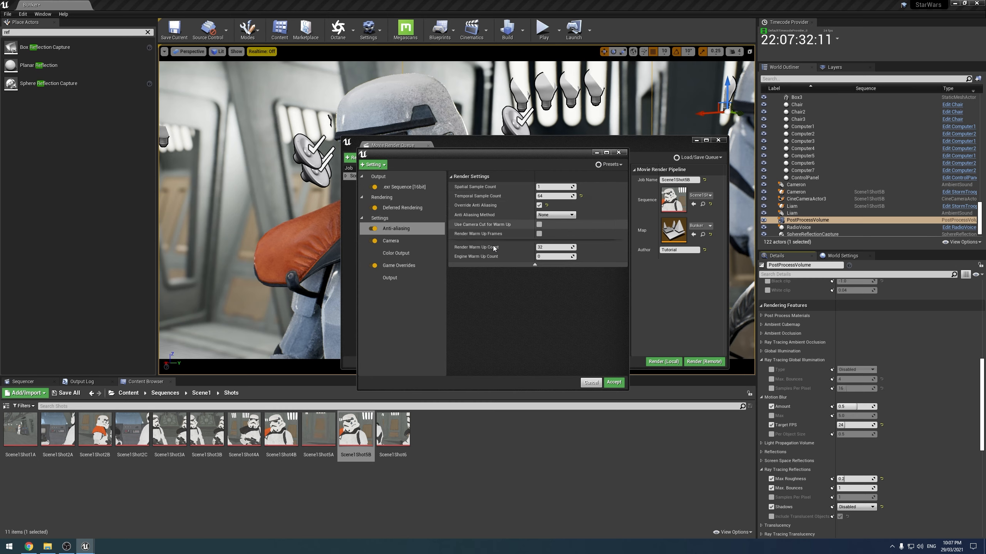
click(540, 234)
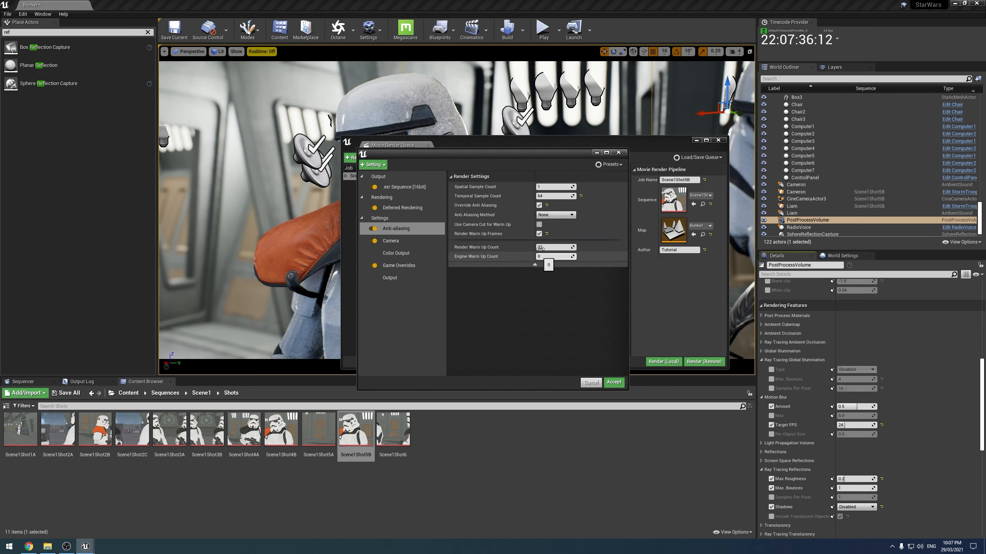
click(550, 247)
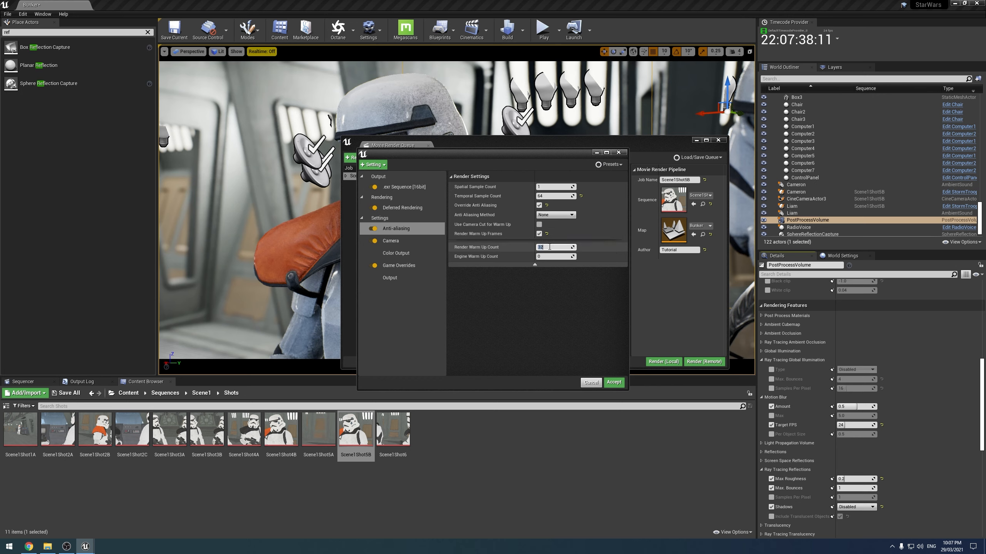
text(64)
key(Return)
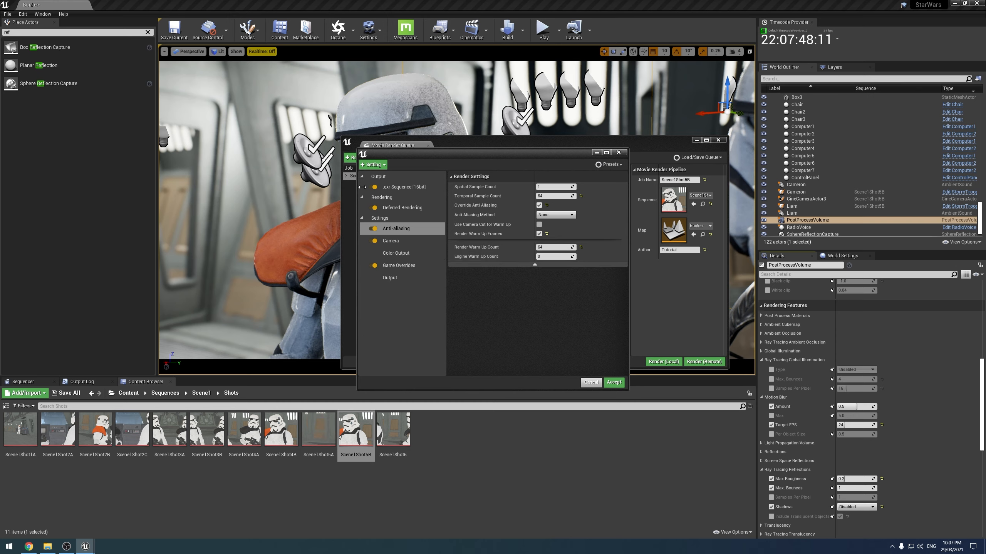
- Add a Console Variables setting to the job with the variable r.MotionBlurQuality set to 4
click(372, 164)
click(388, 191)
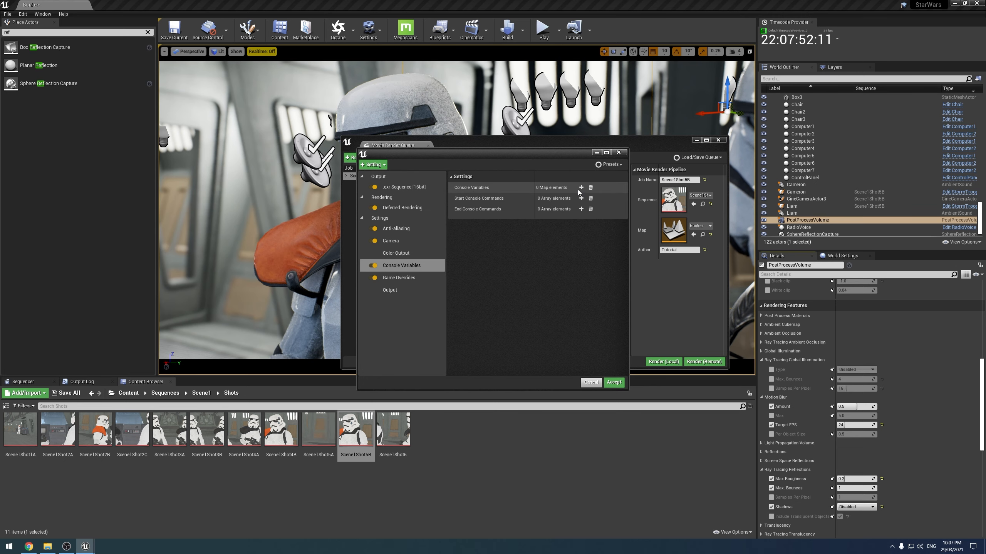
click(581, 188)
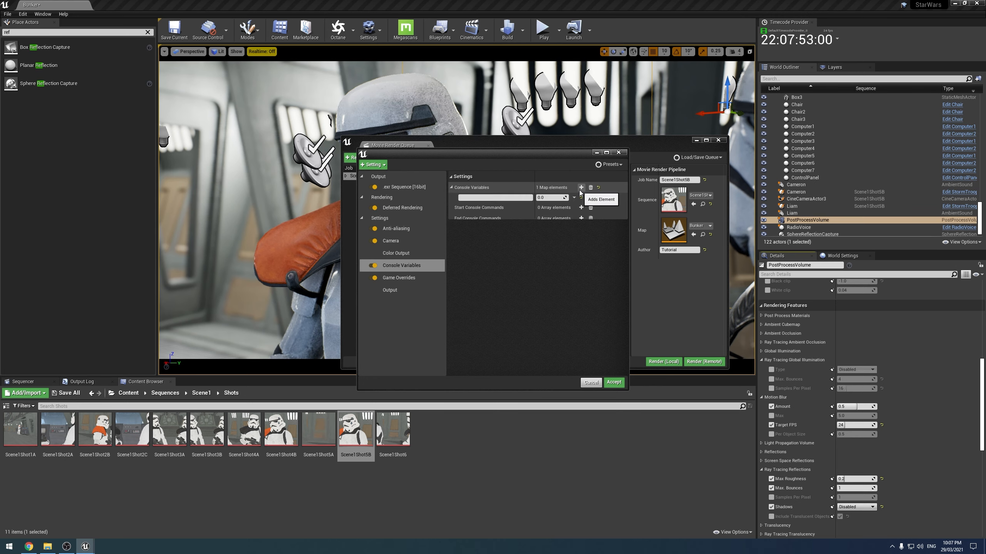
click(28, 546)
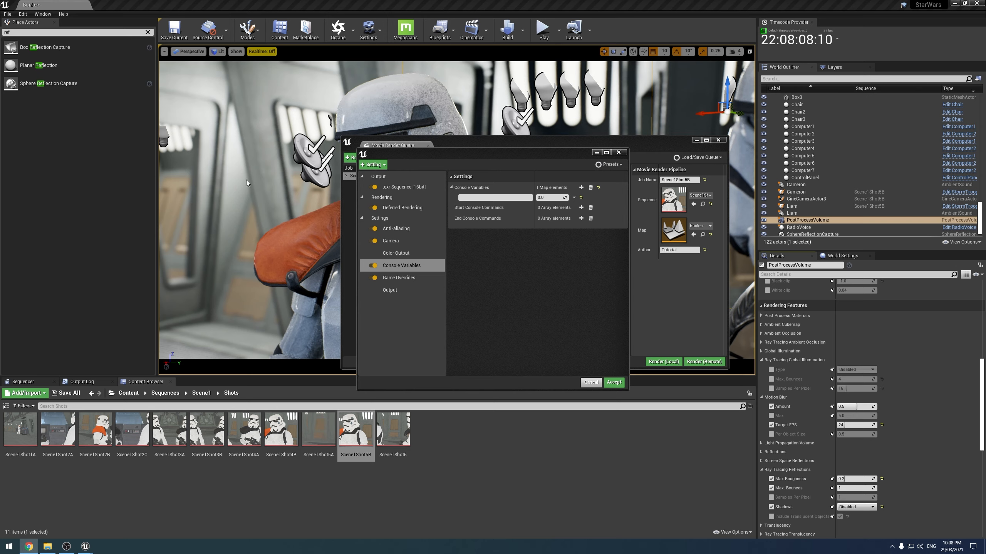
click(467, 198)
text(r.MotionBlurQuality)
click(547, 197)
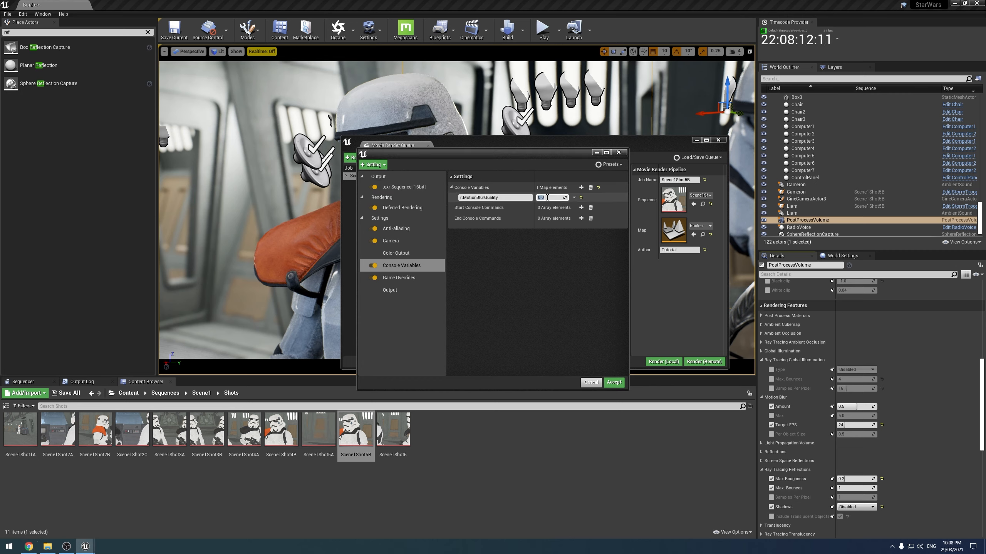
text(4)
key(Return)
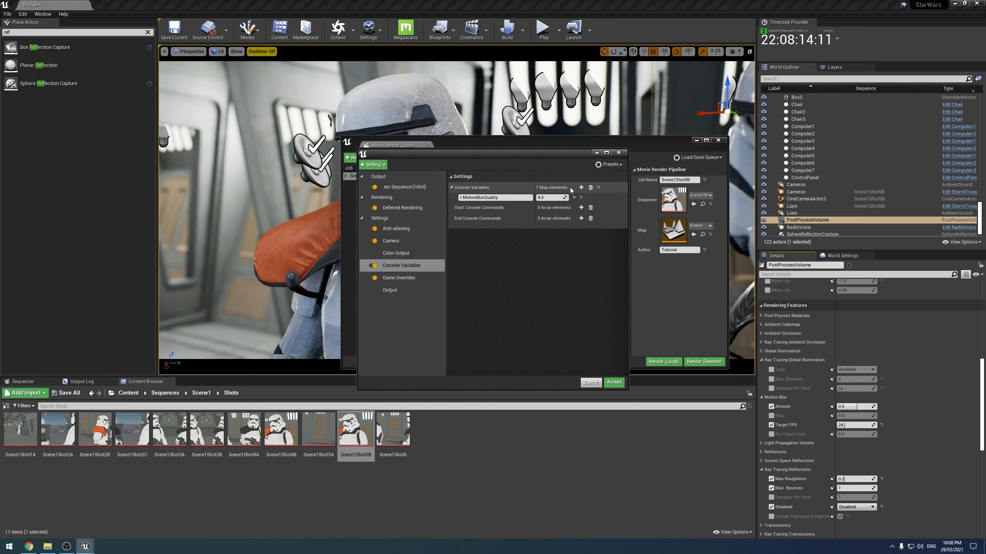
- Add a second console variable, r.MotionBlurSeparable, with the value 1
click(581, 188)
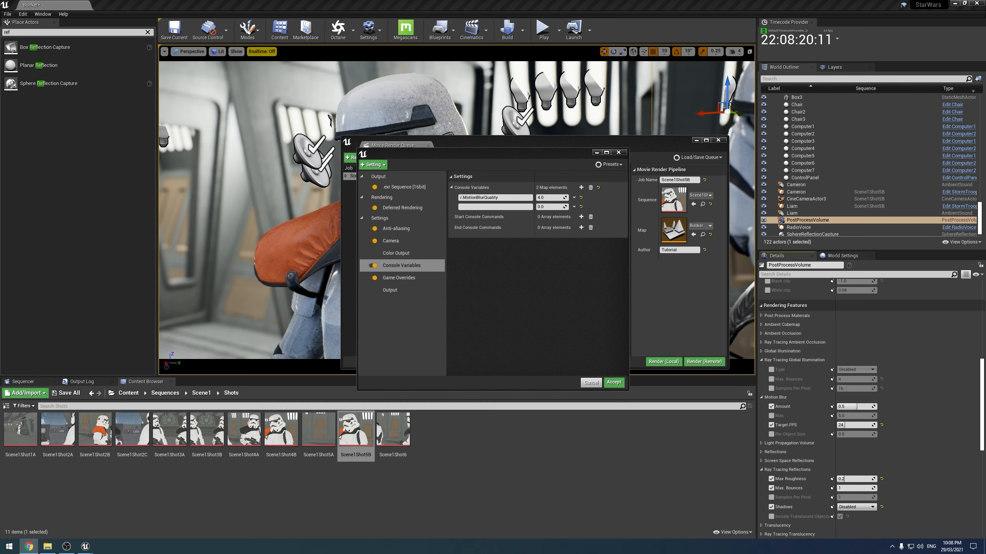
click(516, 207)
text(r.MotionBlurSeparable)
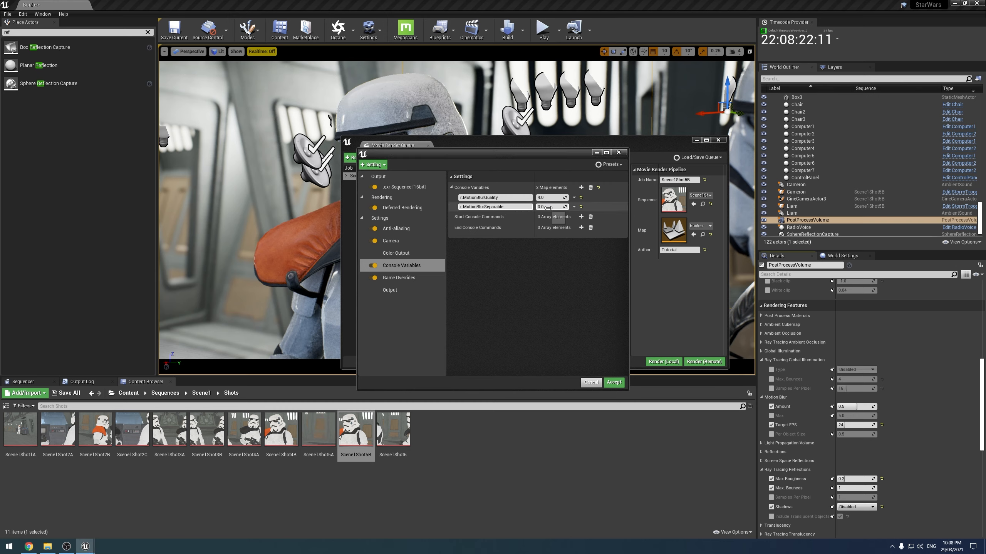
click(548, 207)
text(1)
key(Return)
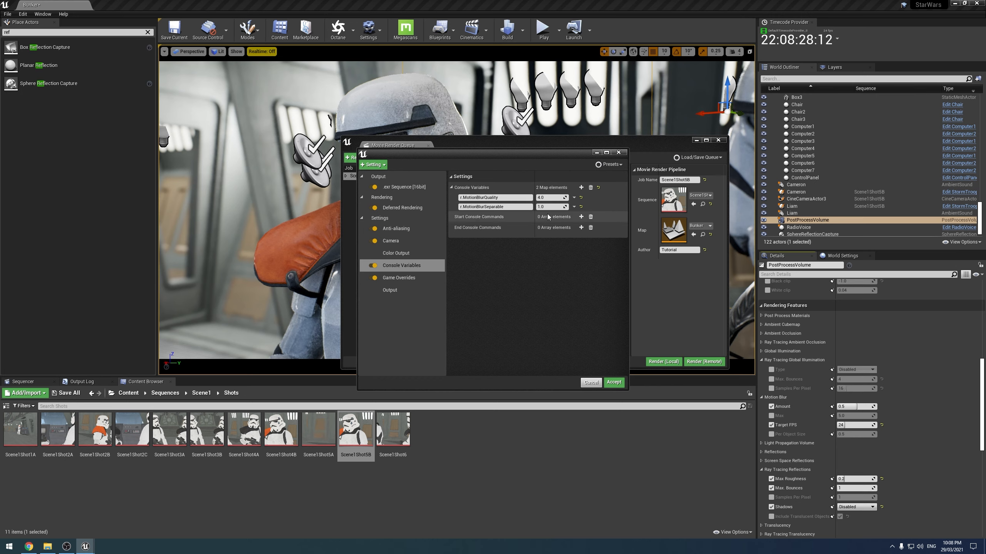
- Add a console variable r.DepthOfFieldQuality to the job settings with the value 4
click(581, 188)
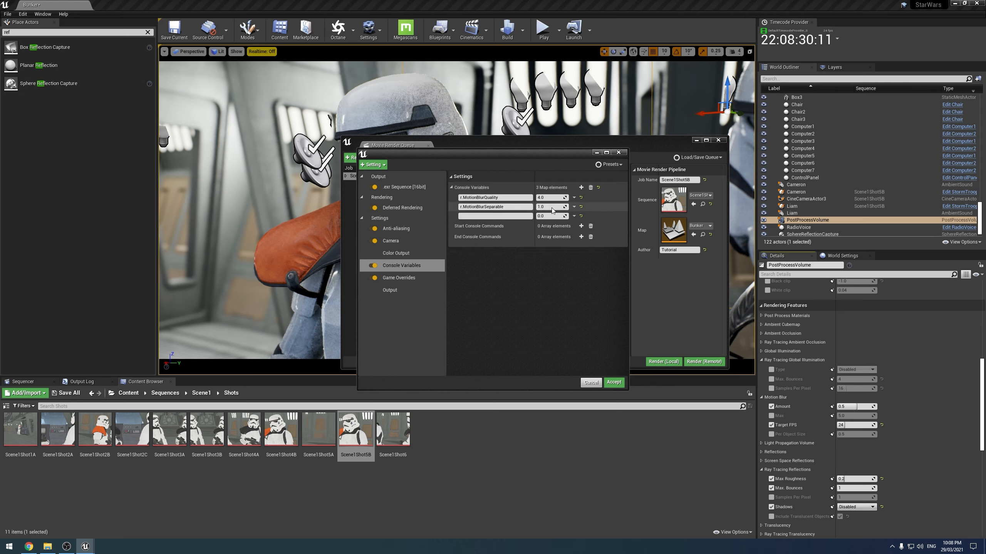
key(alt+Tab)
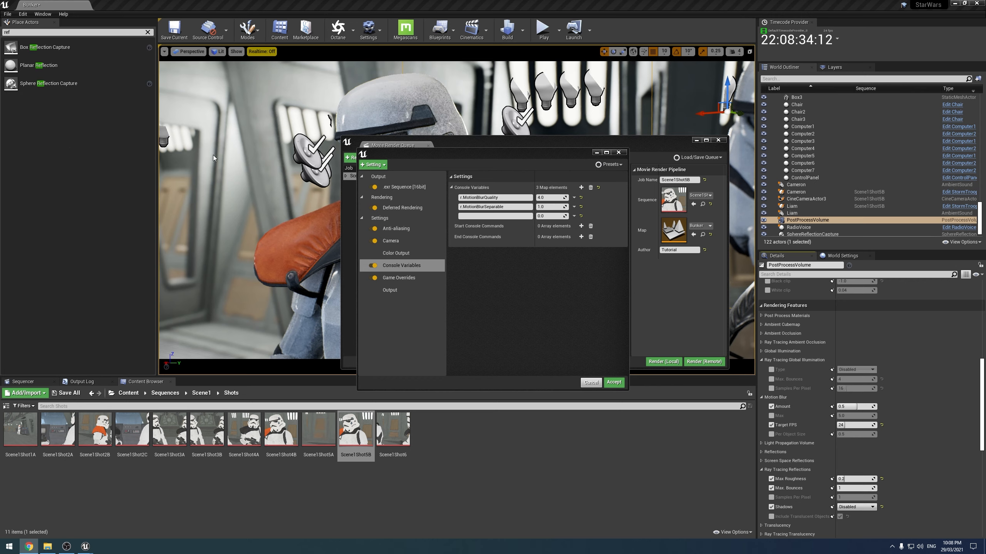
click(468, 220)
text(r.DepthOfFieldQuality)
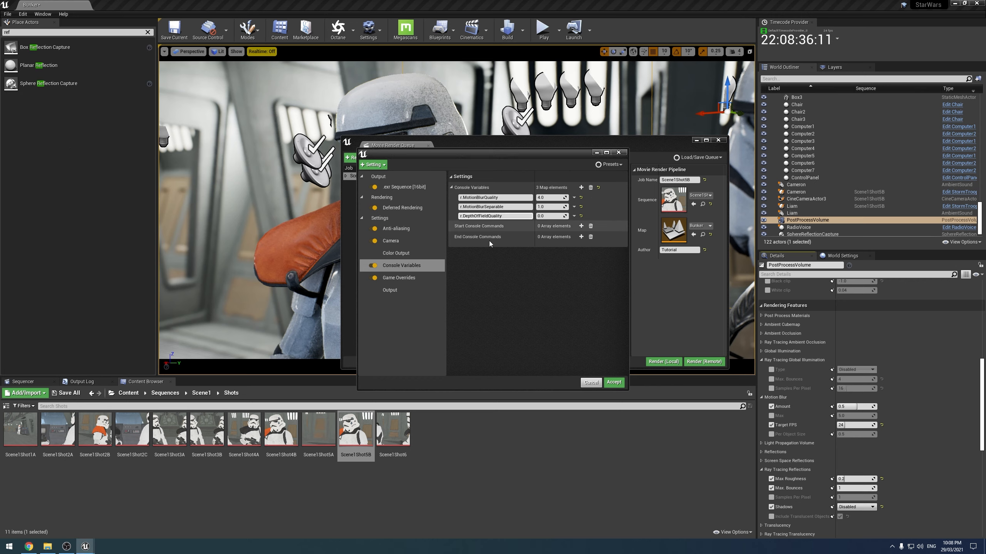
click(543, 216)
text(4)
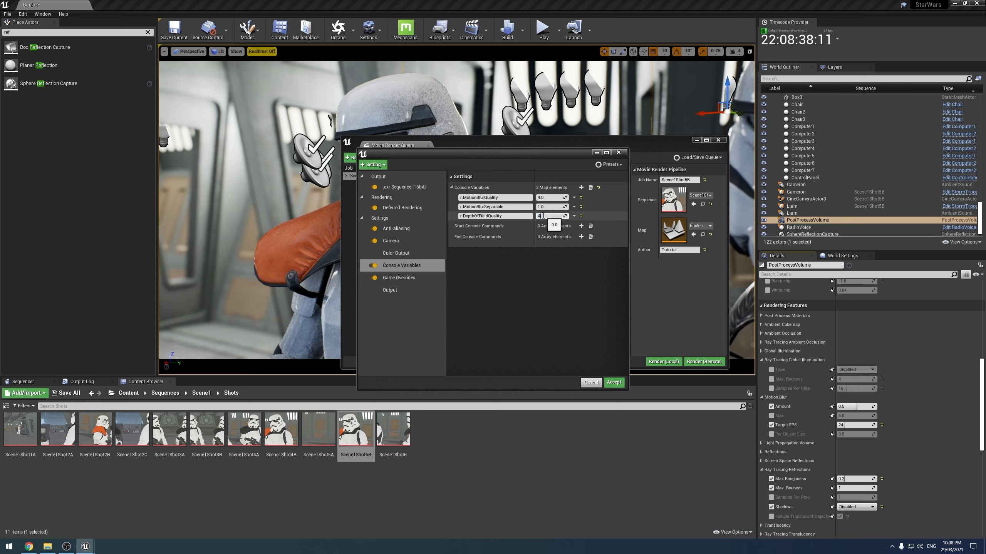
key(Return)
- Add a console variable r.BloomQuality to the job settings with the value 5
click(581, 187)
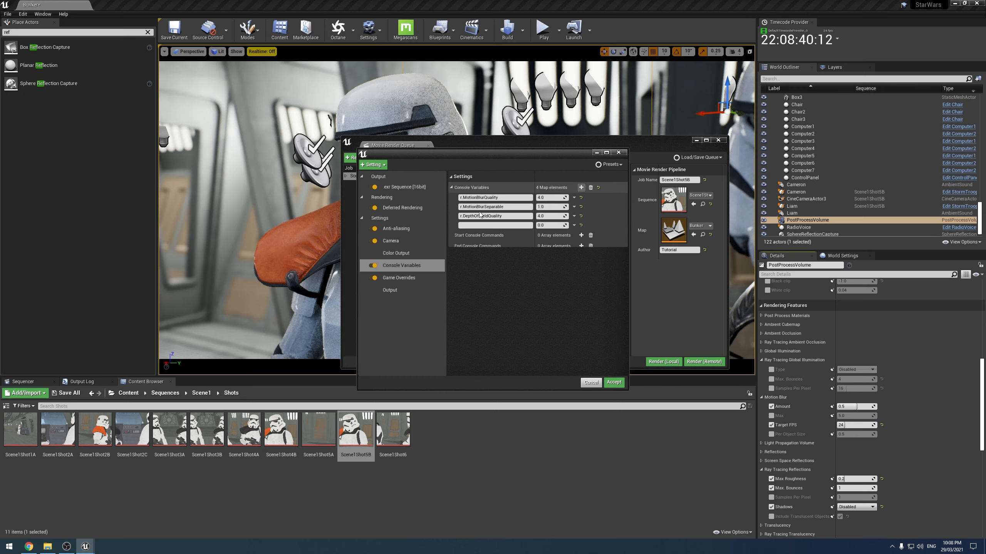
key(alt+Tab)
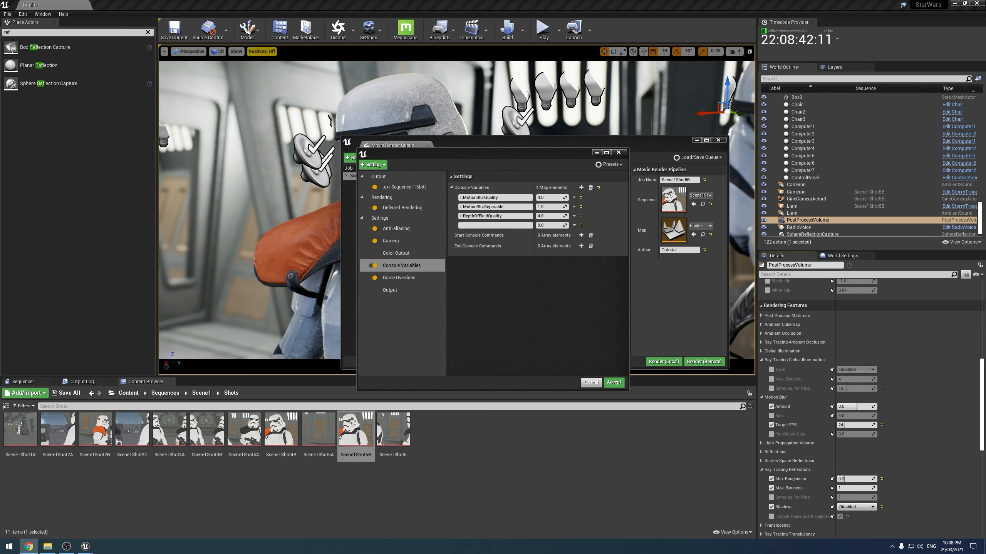
click(496, 226)
text(r.BloomQuality)
click(550, 225)
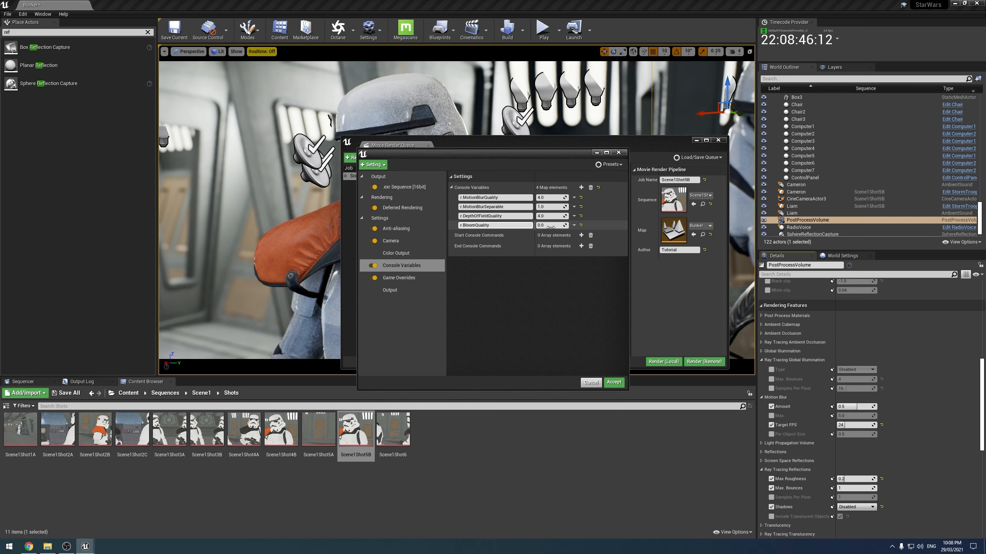
text(5)
click(552, 296)
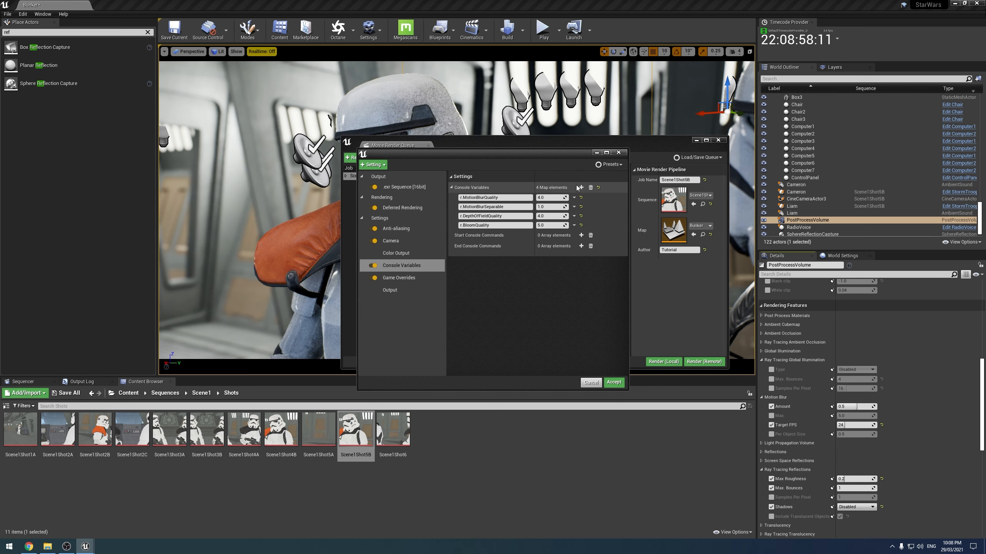
- Add another empty entry to the job's console variables
click(581, 187)
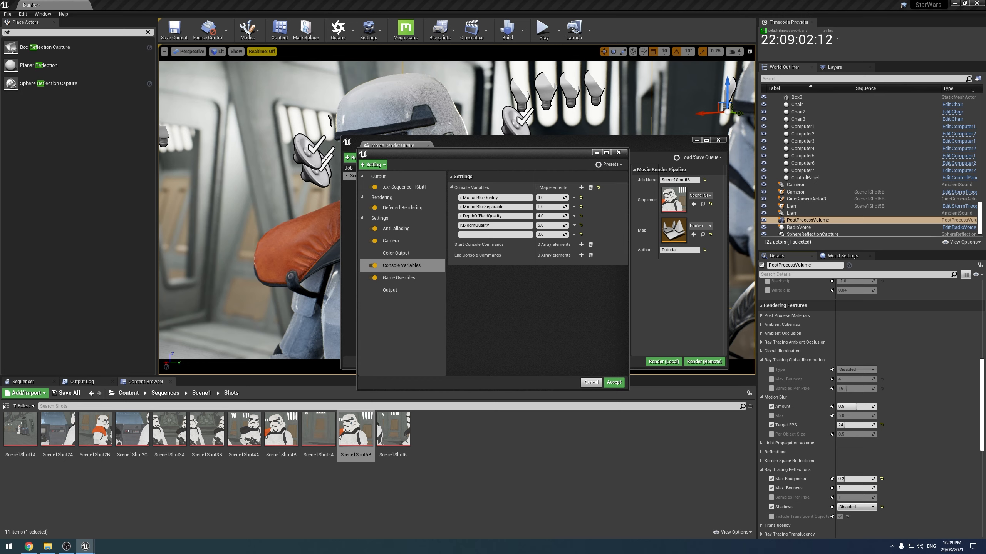
key(alt+Tab)
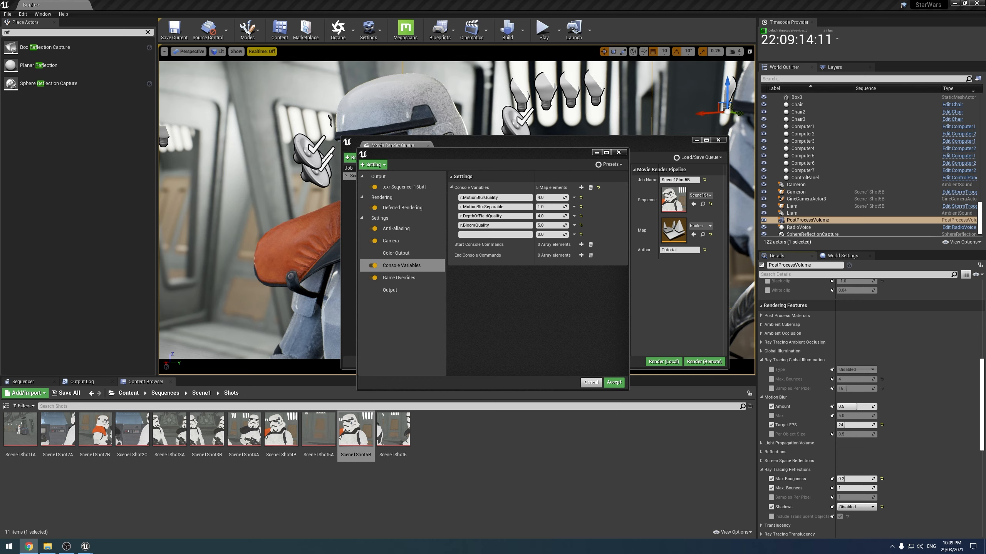
- Try the names r.RayTracing.GlobalIllumination and r.RayTracing.GlobalIllumination.MaxBounces in the empty console variable entry, clearing each one
click(516, 235)
text(r.RayTracing.GlobalIllumination)
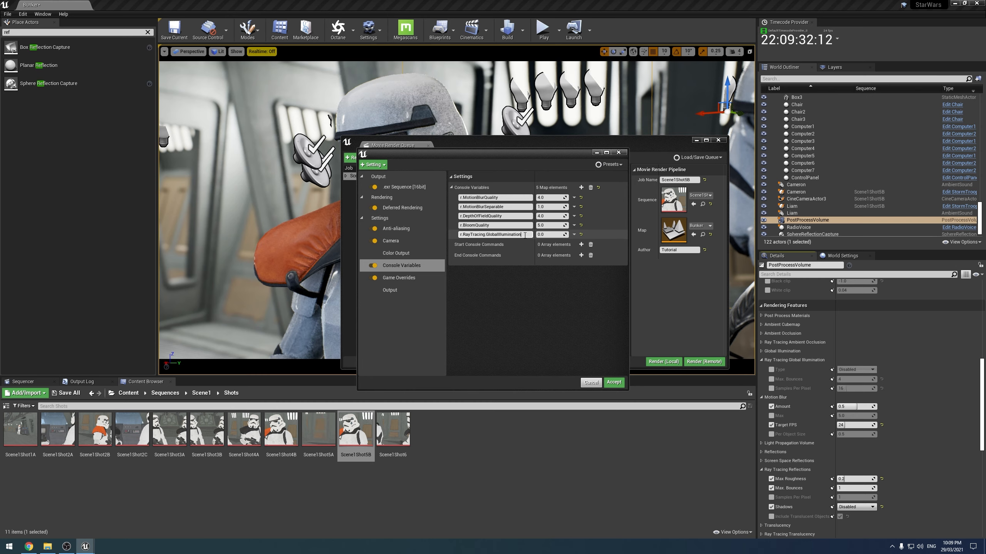
drag(520, 235, 452, 236)
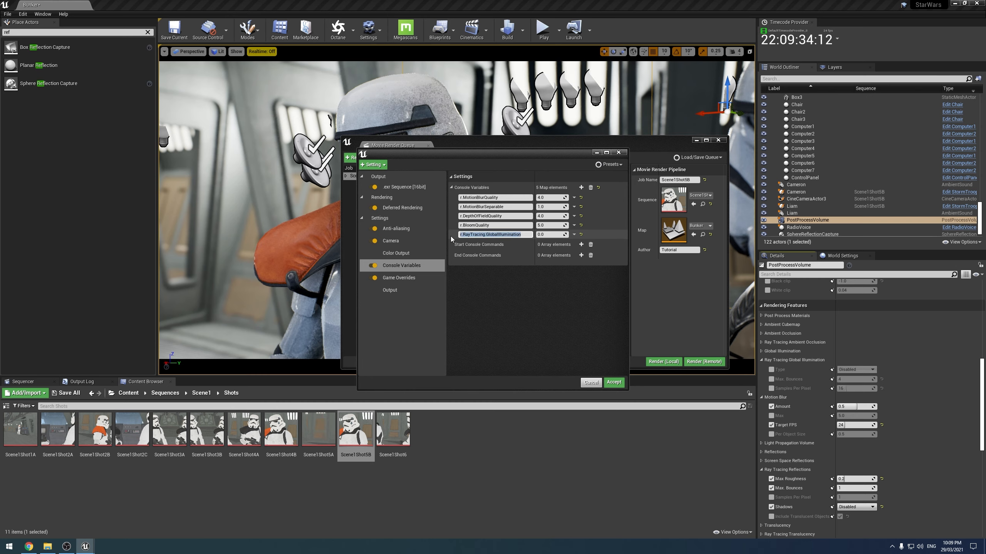
key(BackSpace)
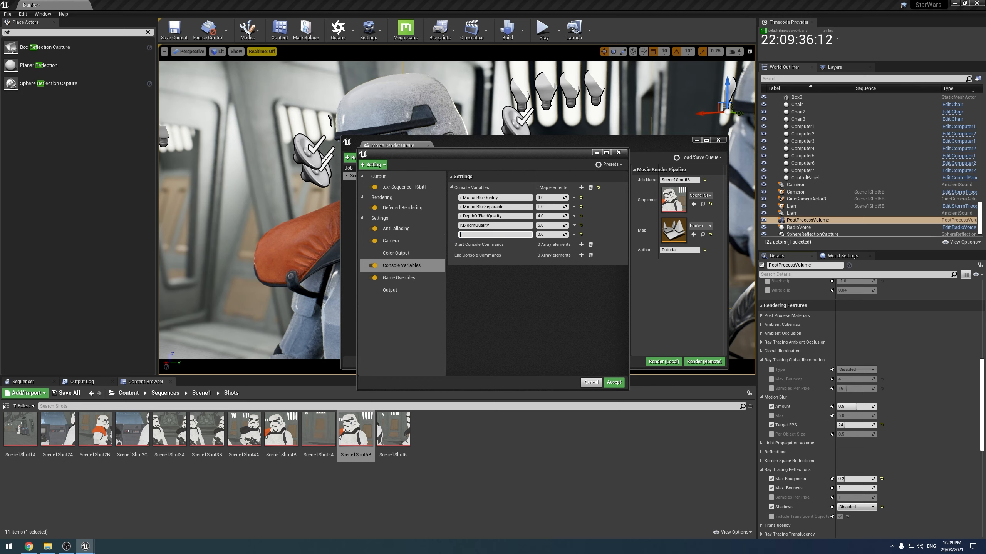
key(alt+Tab)
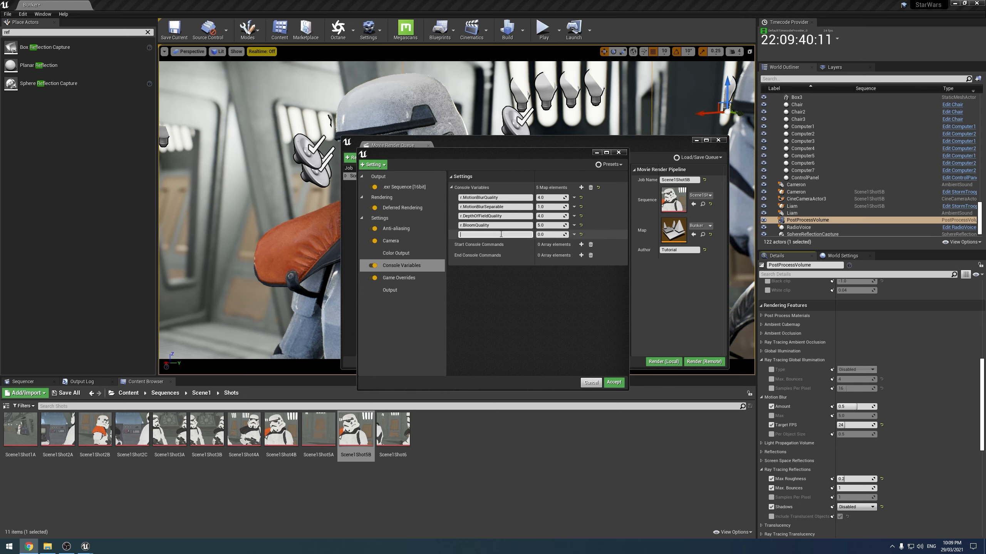
key(alt+Tab)
text(r.RayTracing.GlobalIllumination.MaxBounces)
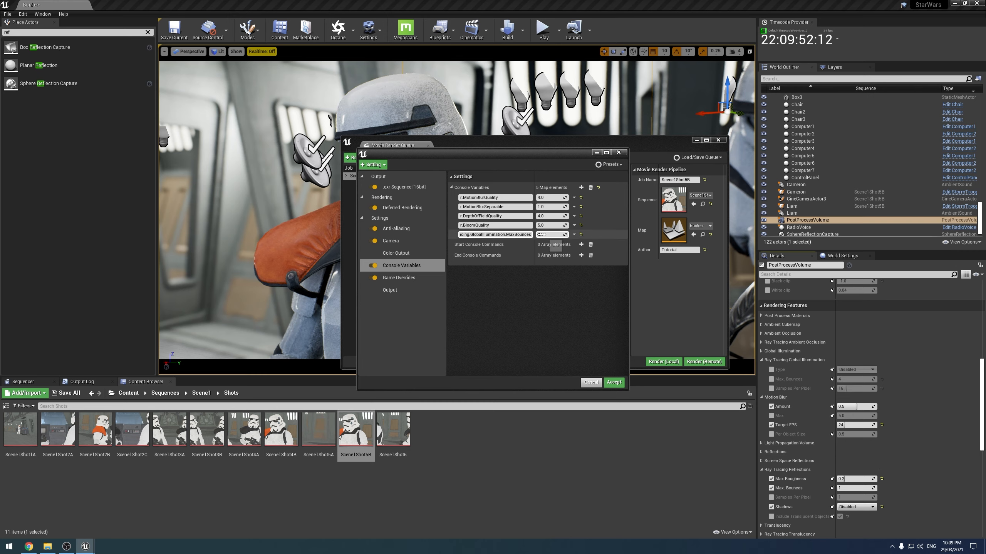
click(528, 233)
drag(532, 235, 456, 242)
key(BackSpace)
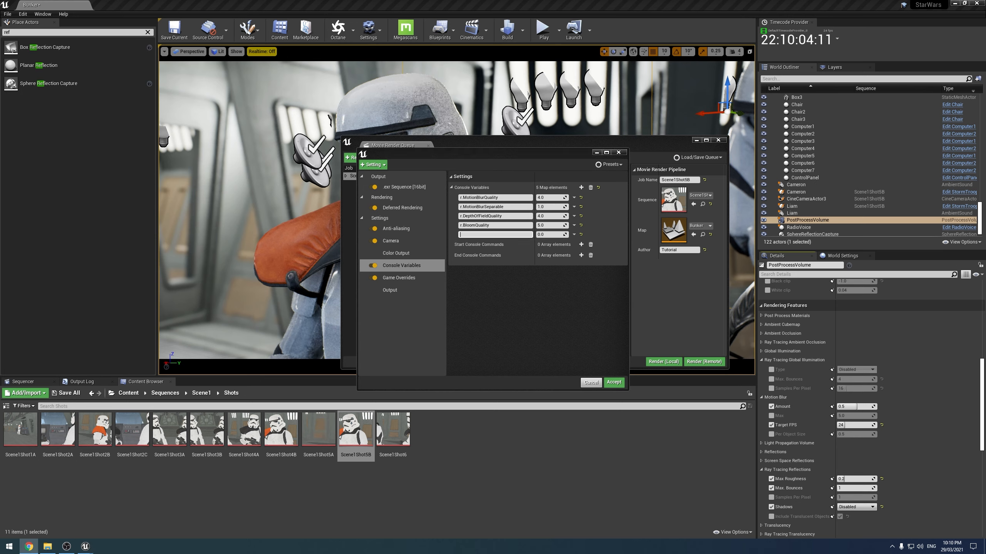
- Name the empty console variable entry r.RayTracing.Reflections.MaxRoughness and set its value to 1
text(r.RayTracing.Reflections.MaxRoughness)
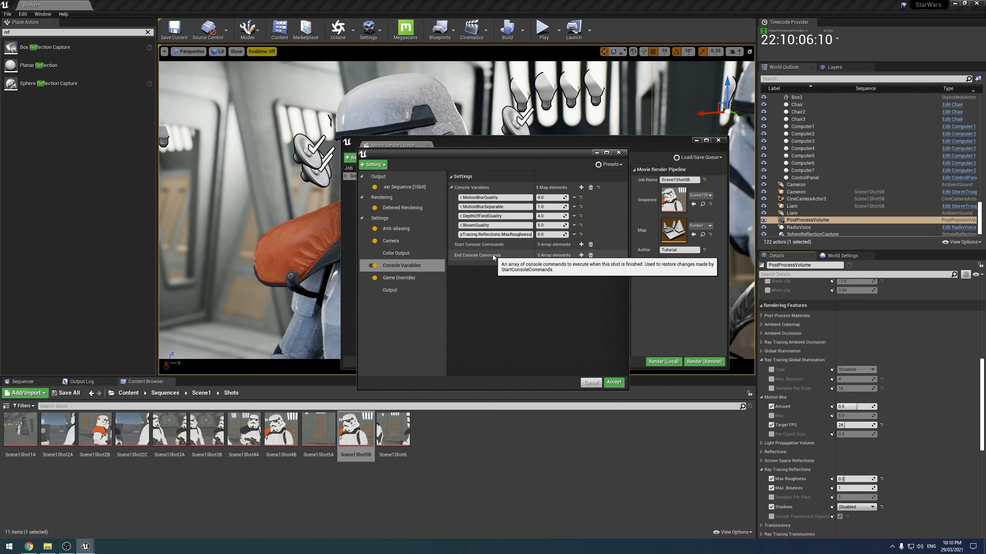
click(543, 234)
text(1)
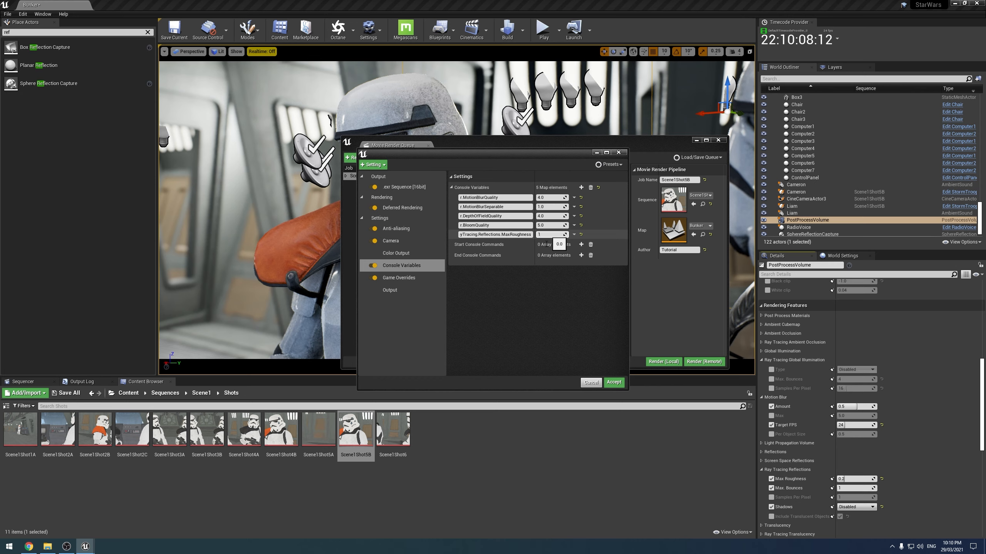
key(Return)
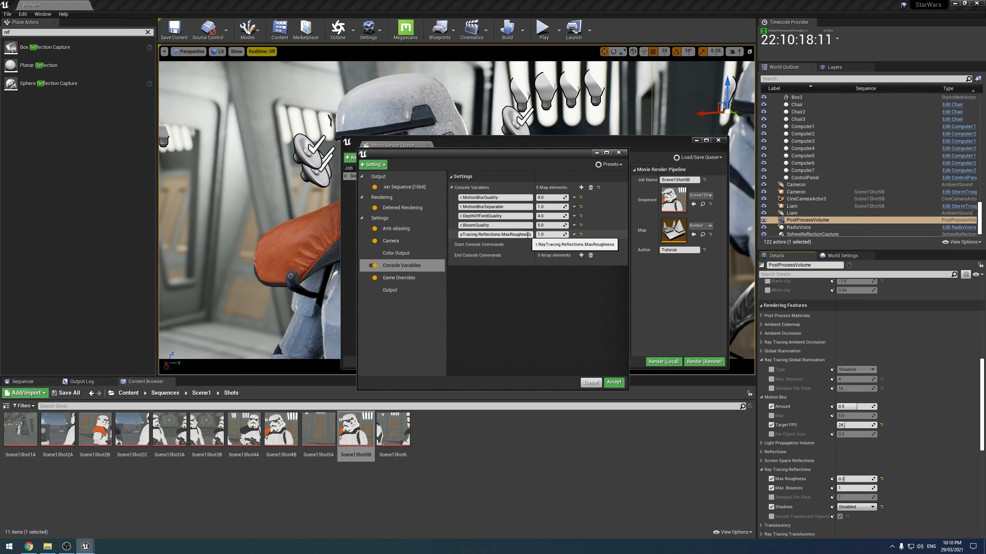
- Add a console variable r.RayTracing.Reflections.MaxBounces with the value 2
click(581, 187)
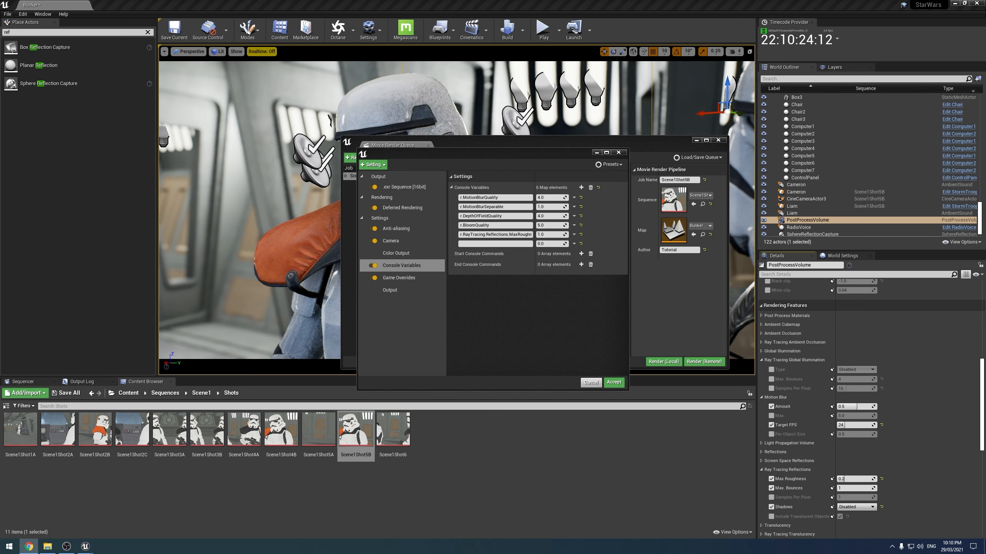
click(483, 244)
text(r.RayTracing.Reflections.MaxBounces)
click(548, 243)
text(2)
click(504, 356)
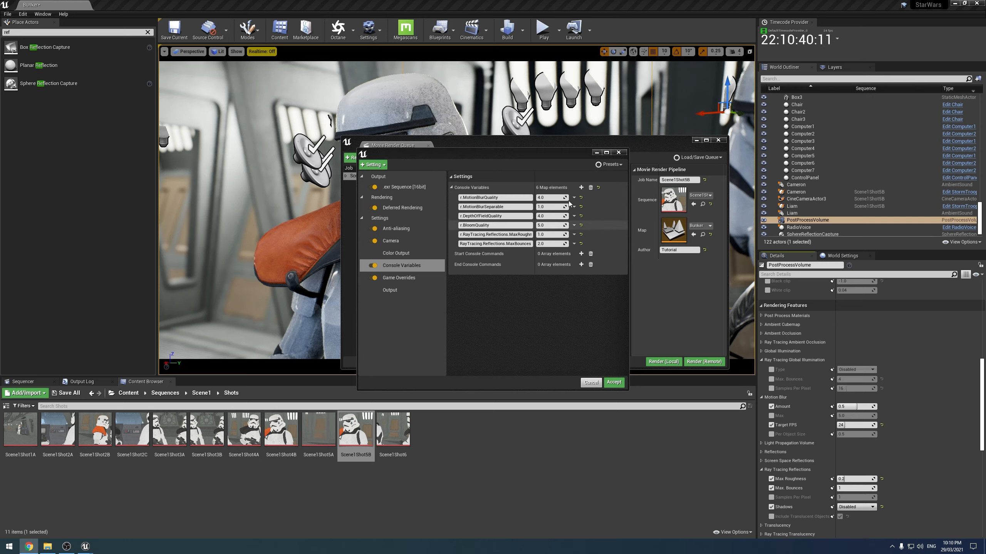
- Add a console variable r.RayTracing.Reflections.Shadows with the value 2
click(581, 187)
click(520, 253)
text(r.RayTracing.Reflections.Shadows)
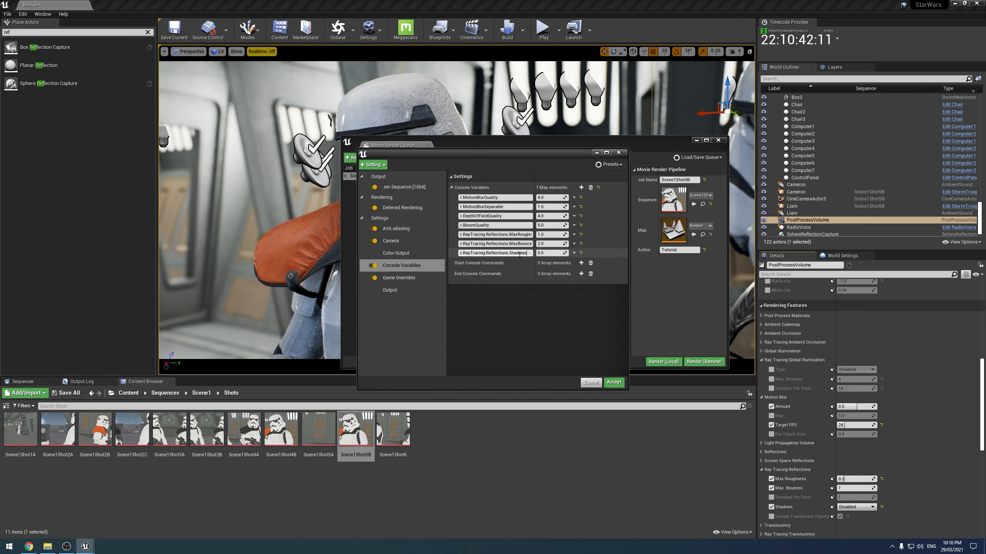
click(546, 253)
text(2)
key(Return)
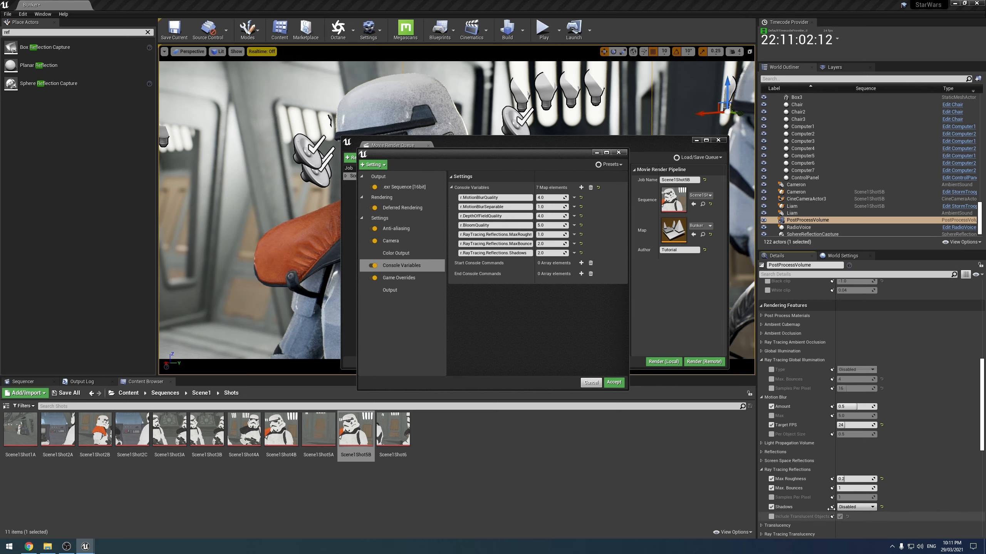
- Check the available Shadows options for ray tracing reflections in the PostProcessVolume details, keeping the current choice
click(851, 508)
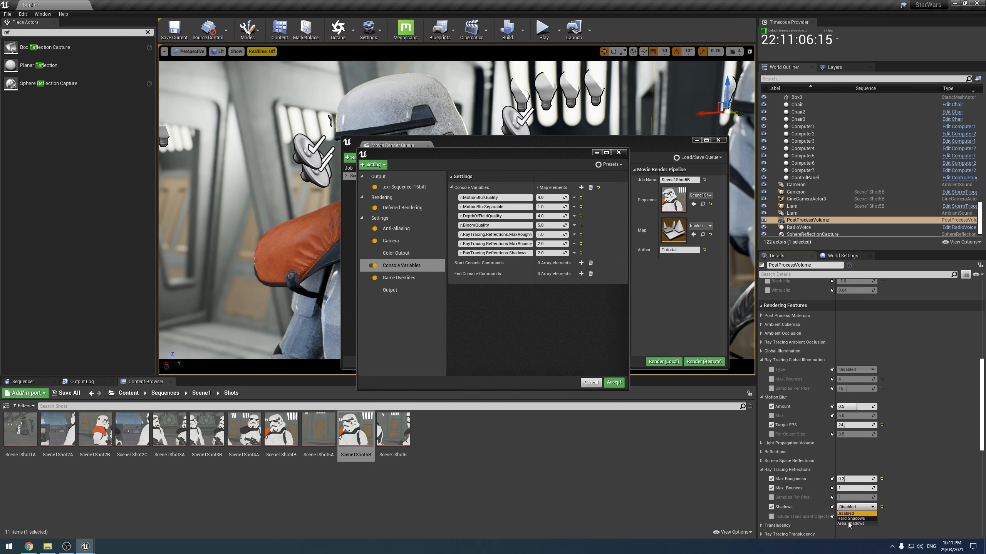
click(576, 305)
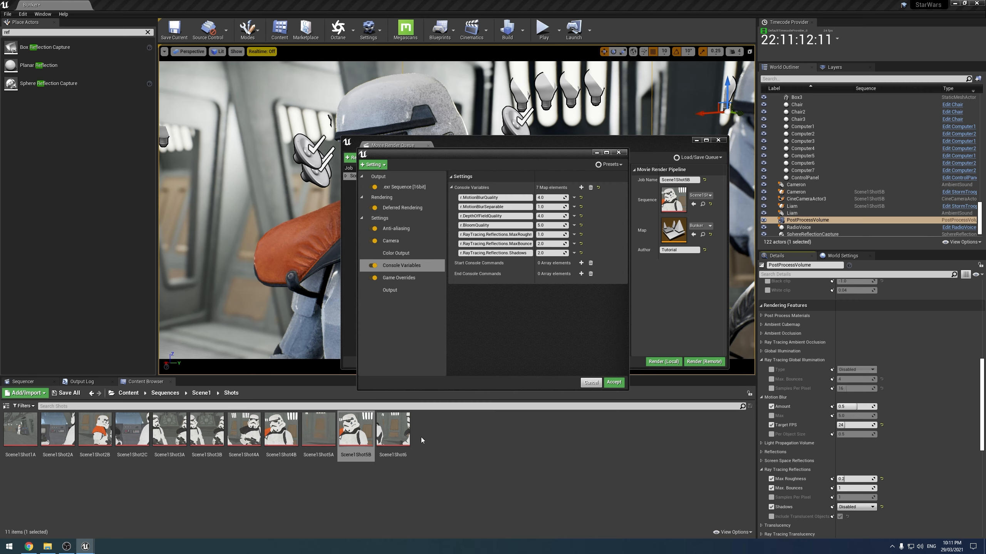
- Open the editor console and enter r.RayTracing.Reflections. to list the matching ray tracing reflection variables
click(554, 453)
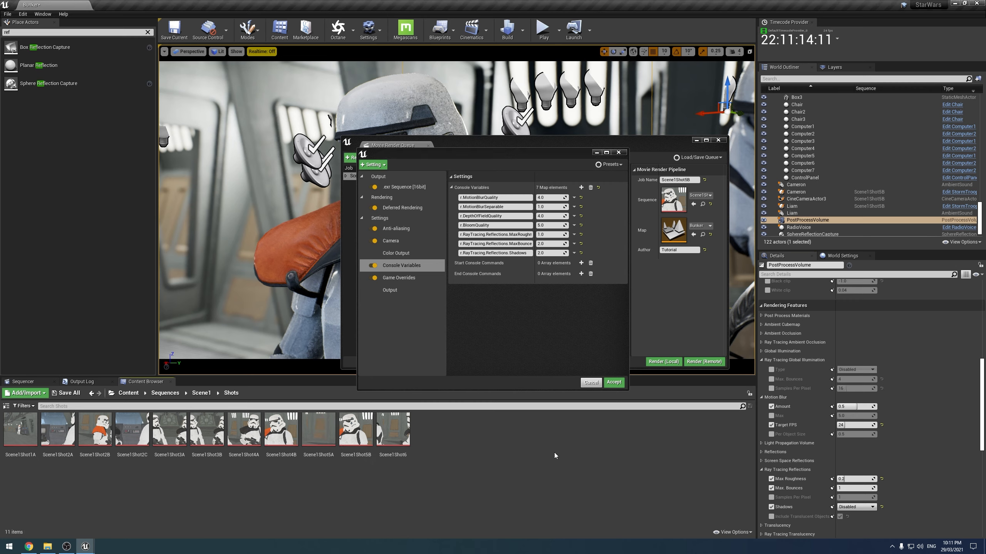
key(grave)
text(r)
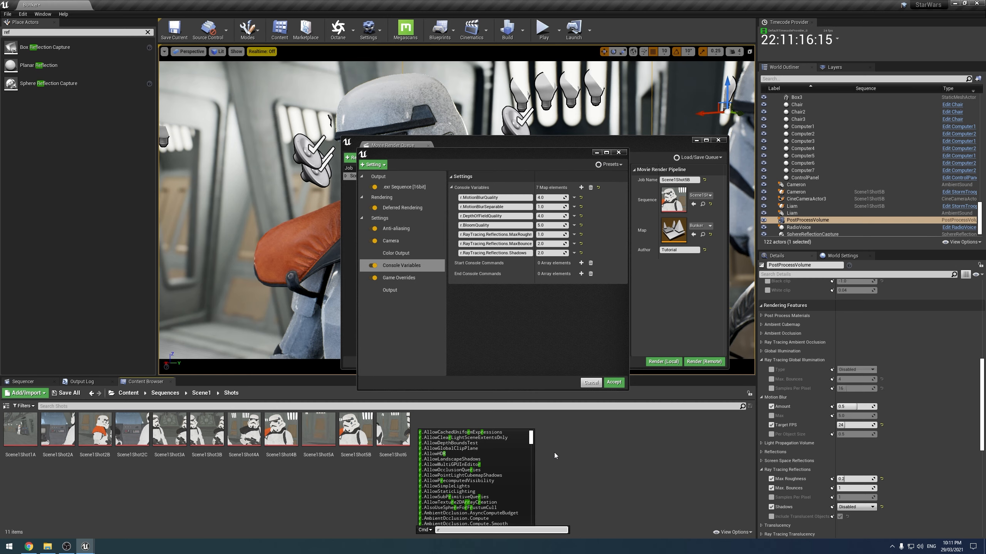
text(.raytracing)
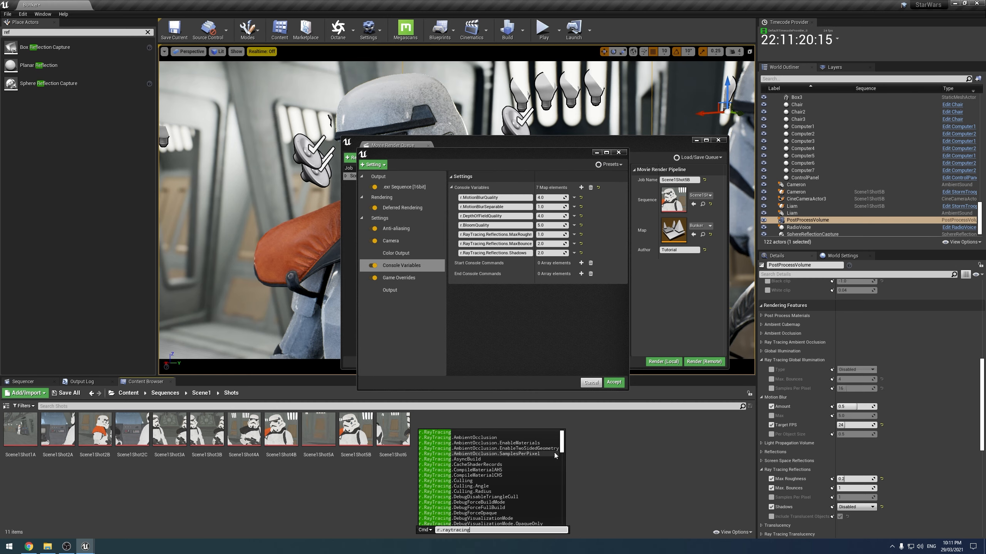
text(.ref)
key(Tab)
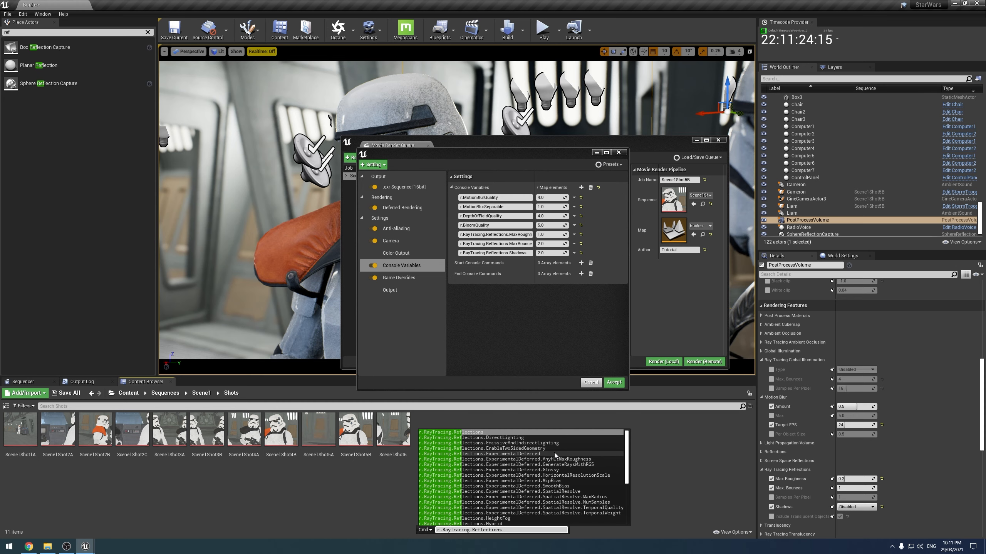
text(.)
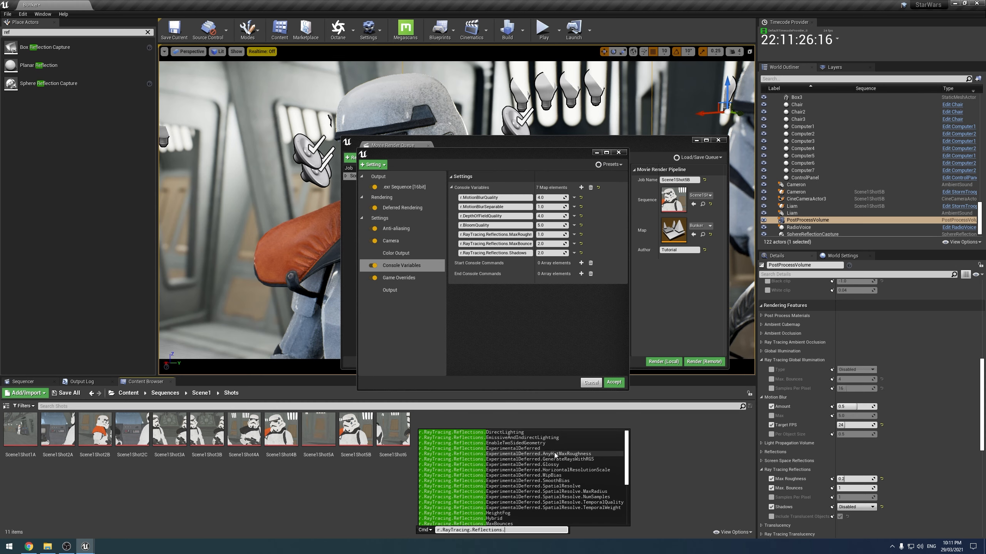
- Pick r.RayTracing.Reflections.ReflectionCaptures from the console suggestions and copy its full name
key(Down)
key(Down)
key(Down)
key(Down)
key(Down)
key(Down)
key(Down)
key(Down)
key(Down)
key(Down)
key(Down)
key(Down)
key(Down)
key(Down)
key(Down)
key(Down)
key(Down)
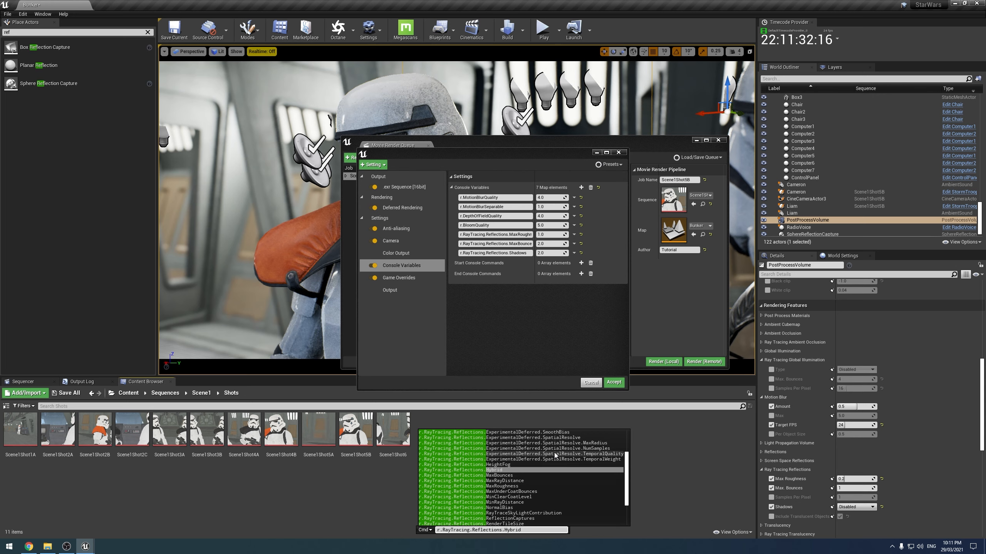
key(Down)
key(Down)
key(Down)
key(Down)
key(Down)
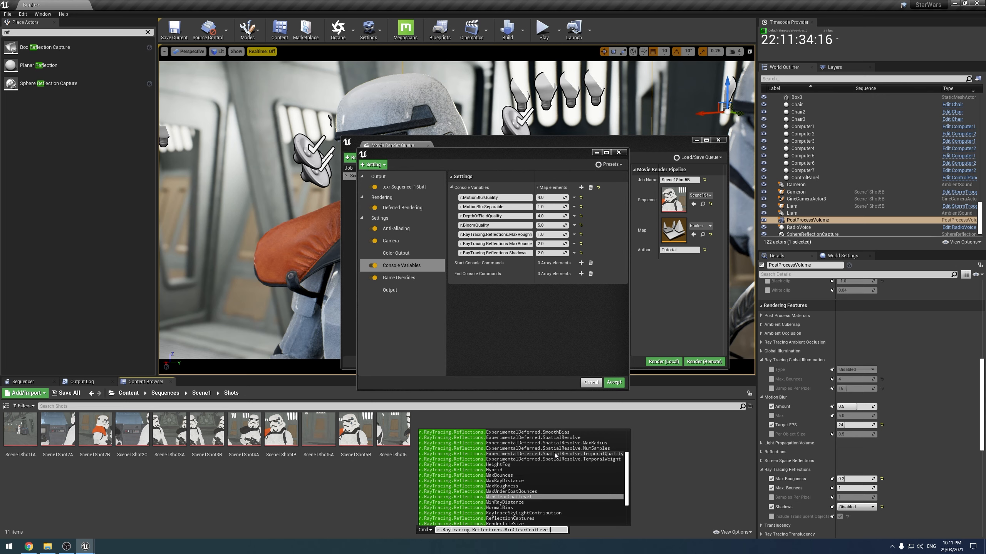
key(Down)
key(Down)
key(Down)
key(Down)
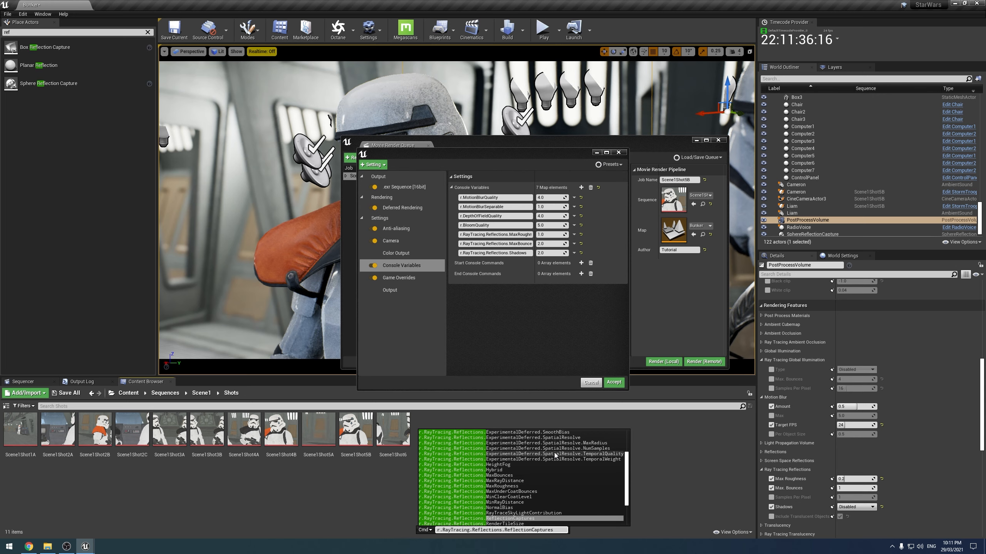
key(ctrl+a)
key(ctrl+c)
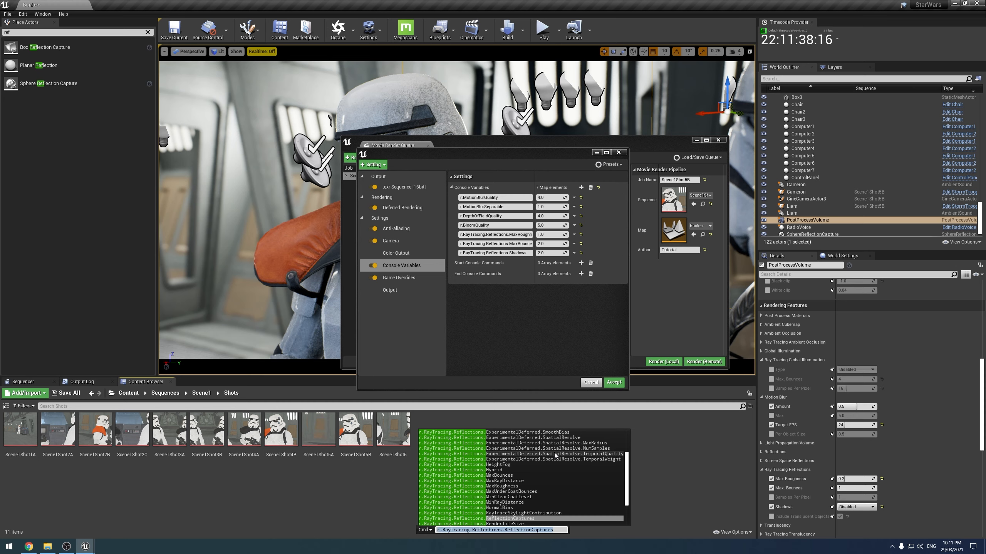
click(625, 474)
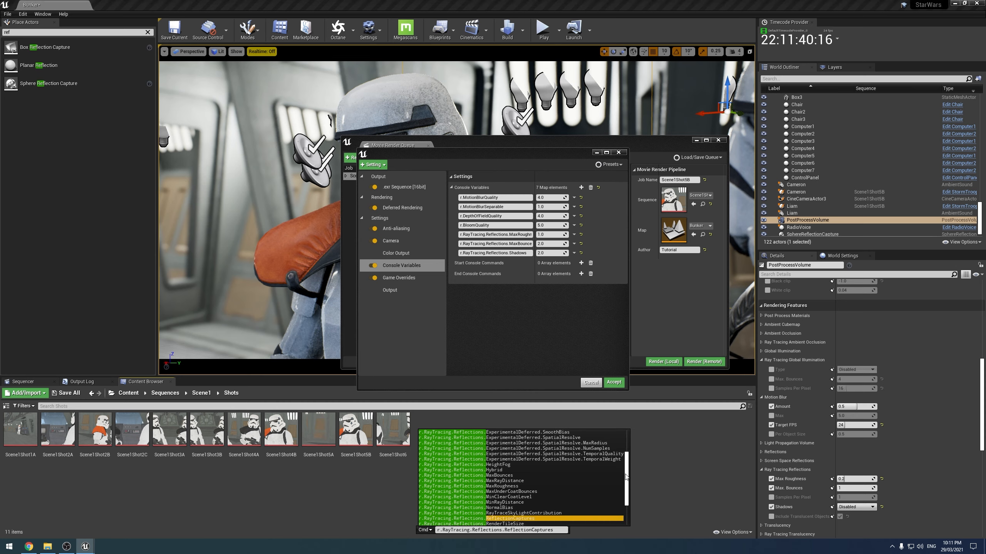
- Add a console variable r.RayTracing.Reflections.ReflectionCaptures with the value 1, using the copied name
scroll(626, 477, up, 3)
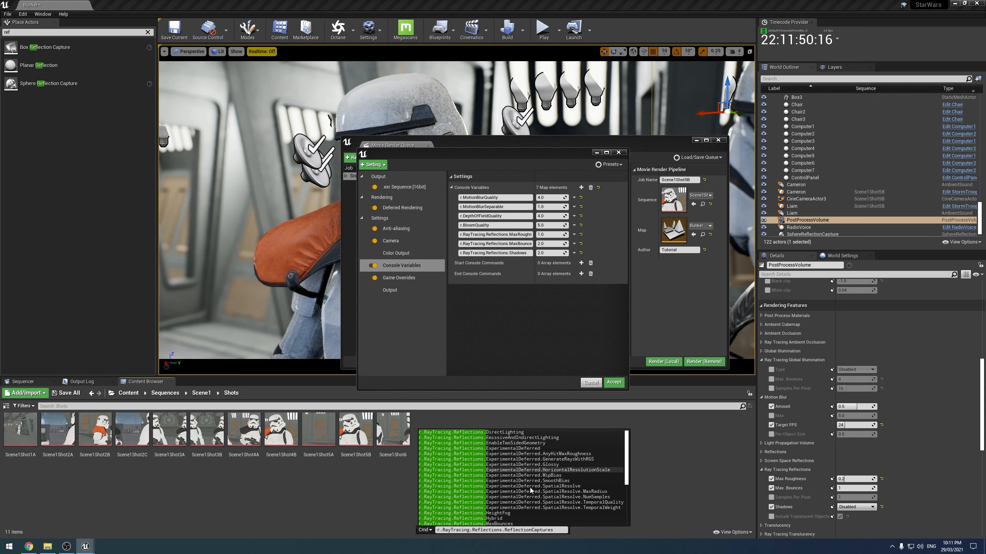
click(581, 187)
click(514, 263)
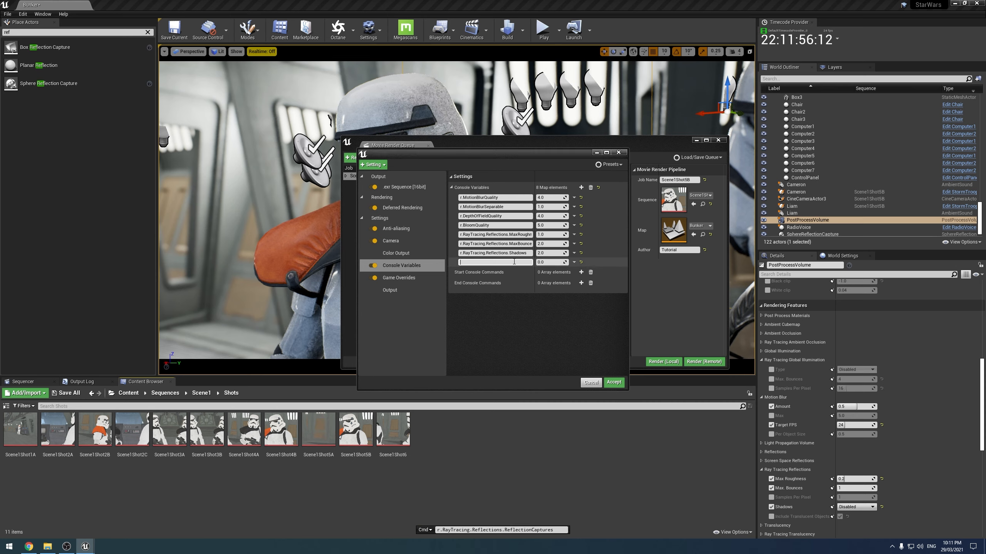
key(ctrl+v)
click(550, 262)
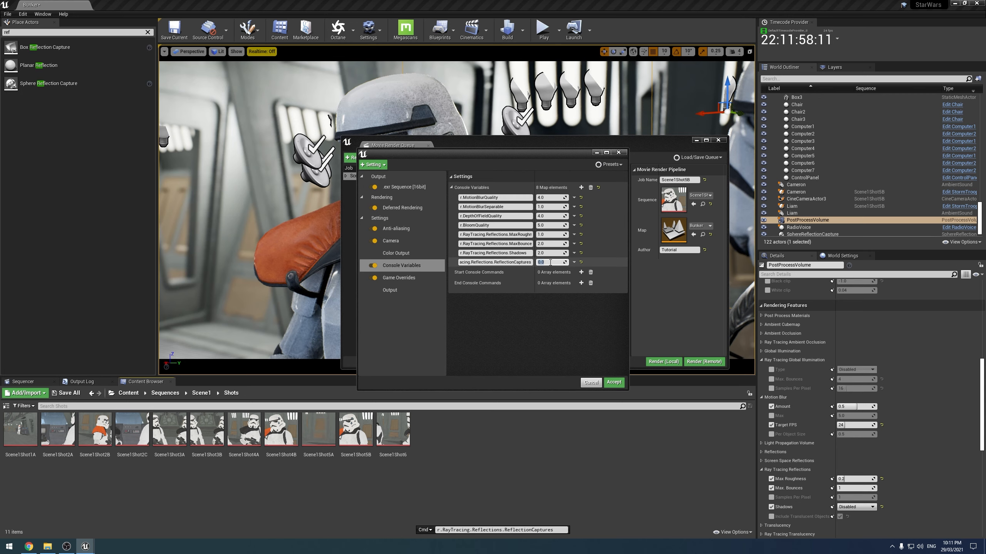
text(1)
key(Return)
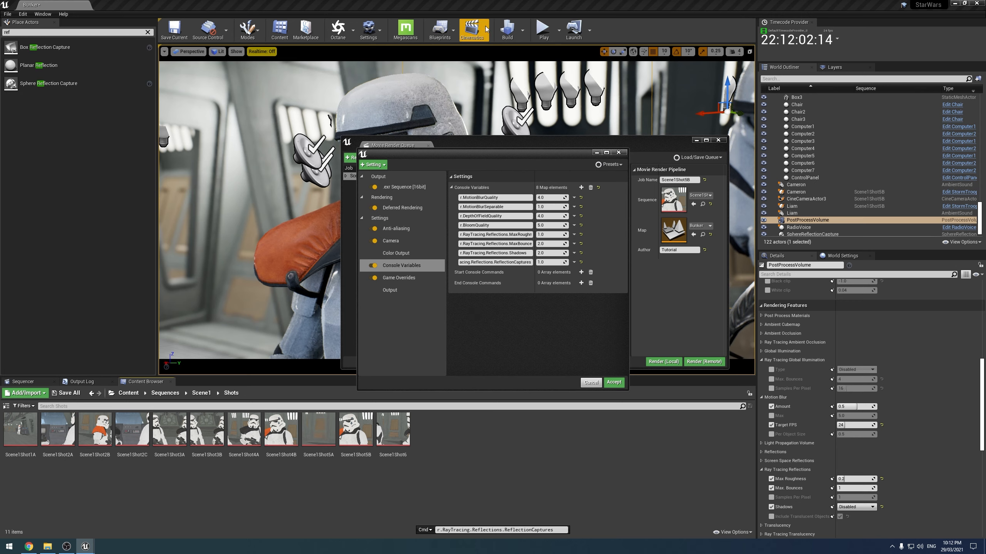
- Build the level's reflection captures
click(523, 30)
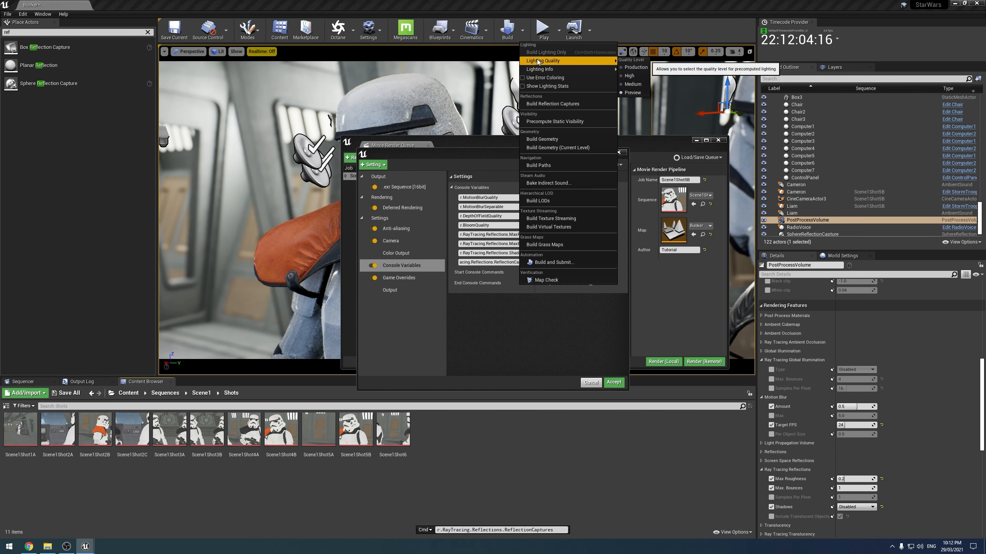
click(541, 102)
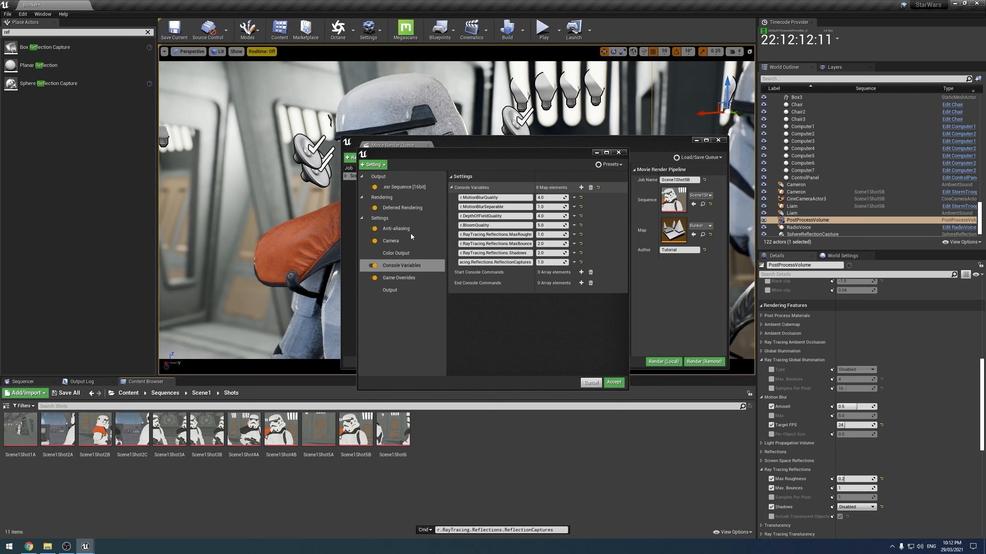
- Add a console variable r.RayTracing.Reflections.SamplesPerPixel with the value 2
click(581, 187)
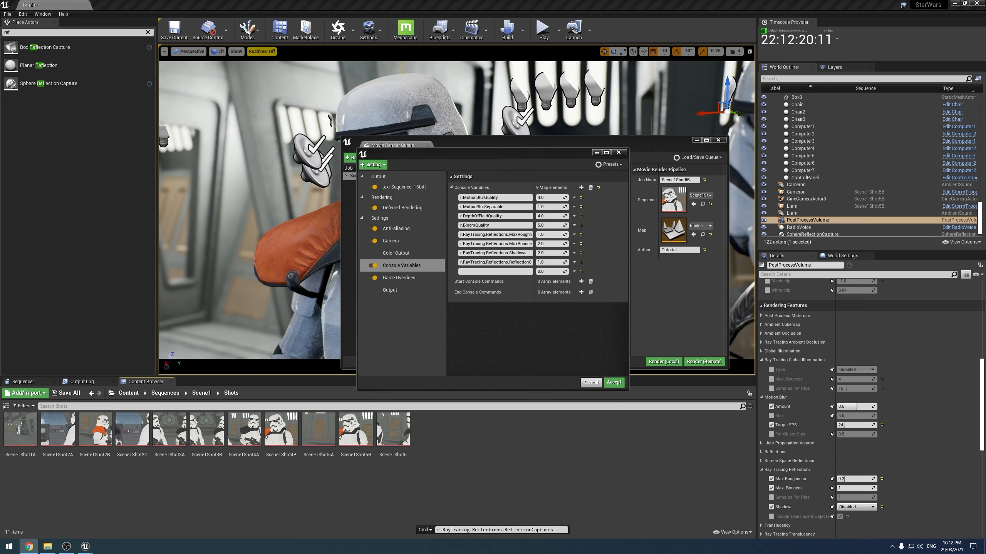
click(519, 271)
text(r.RayTracing.Reflections.SamplesPerPixel)
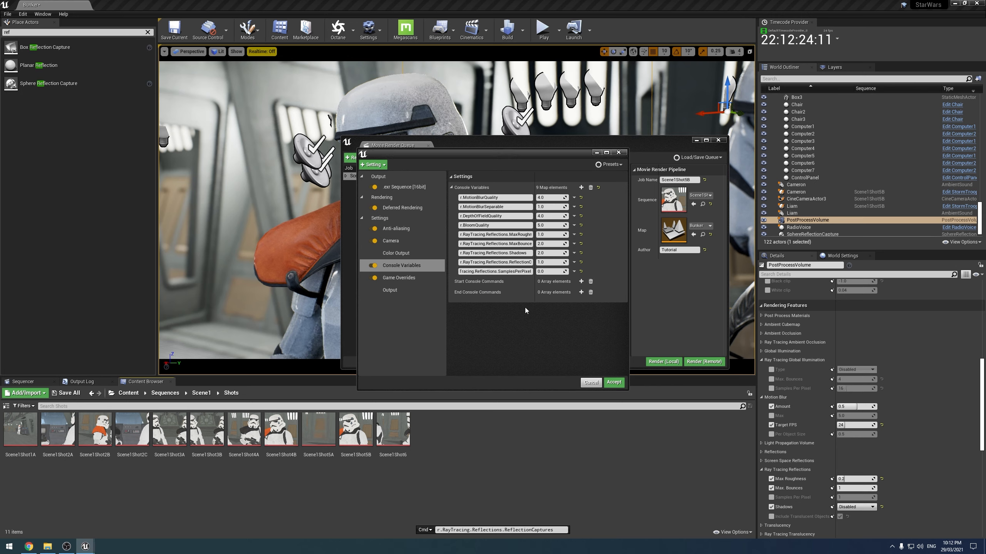
click(419, 232)
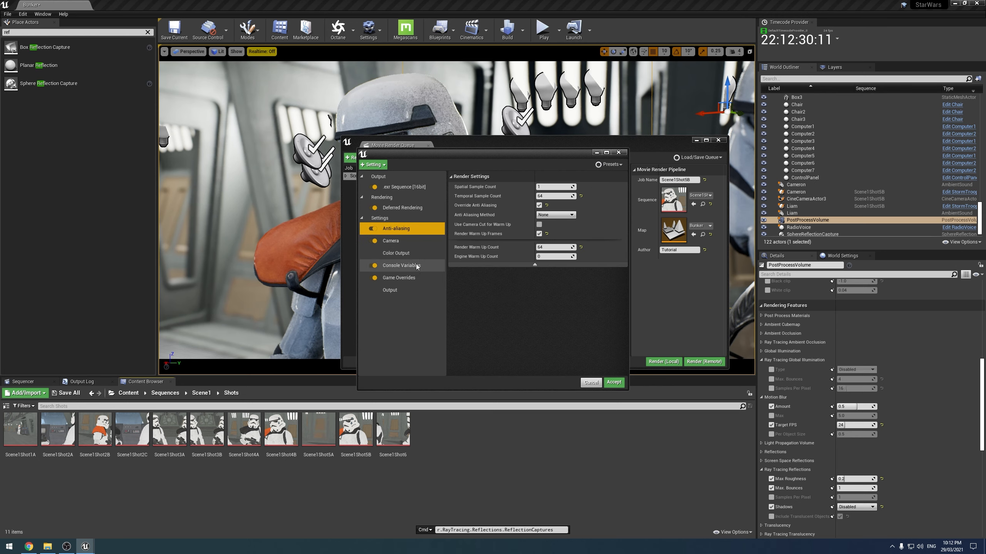
click(416, 265)
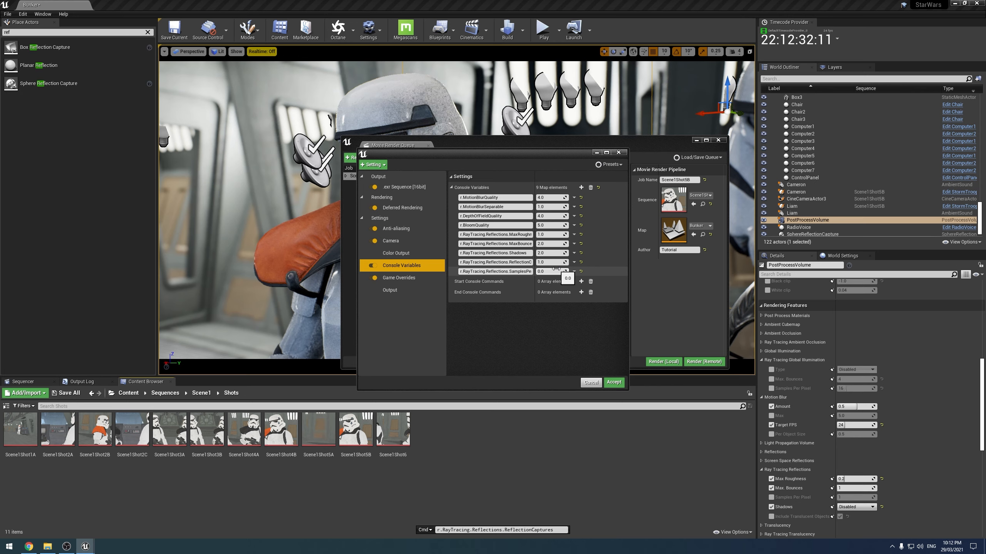
click(556, 270)
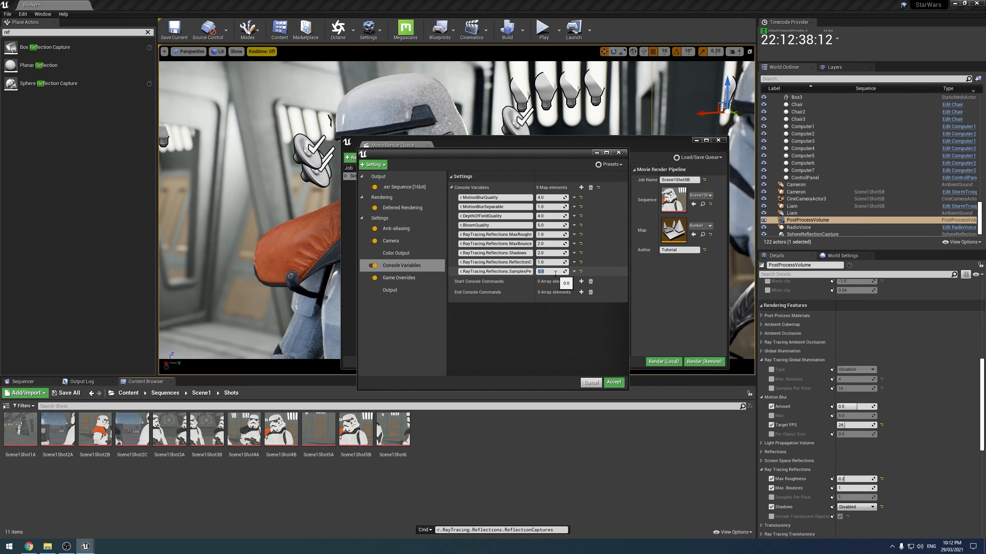
text(2)
key(Return)
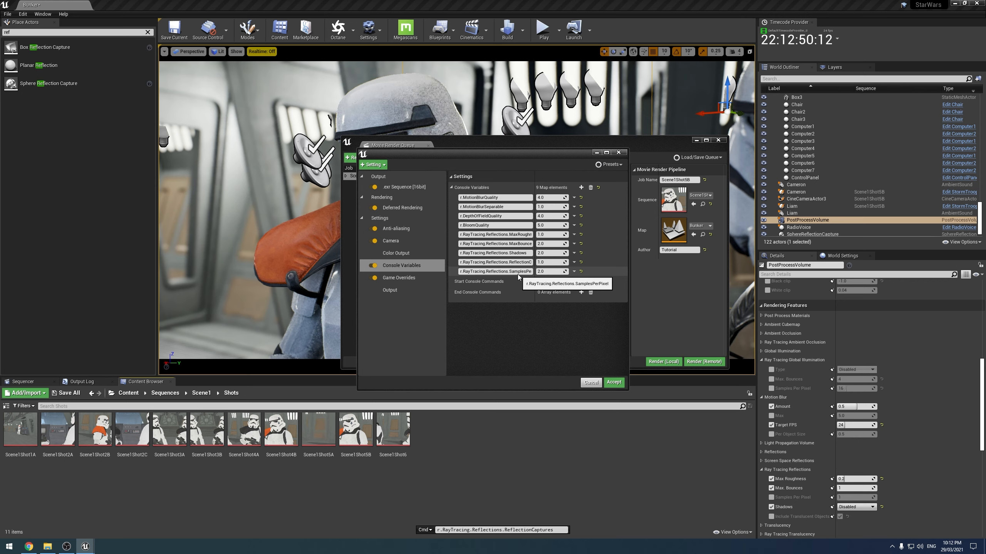
- Set the value of r.RayTracing.Reflections.SamplesPerPixel to 4
click(541, 271)
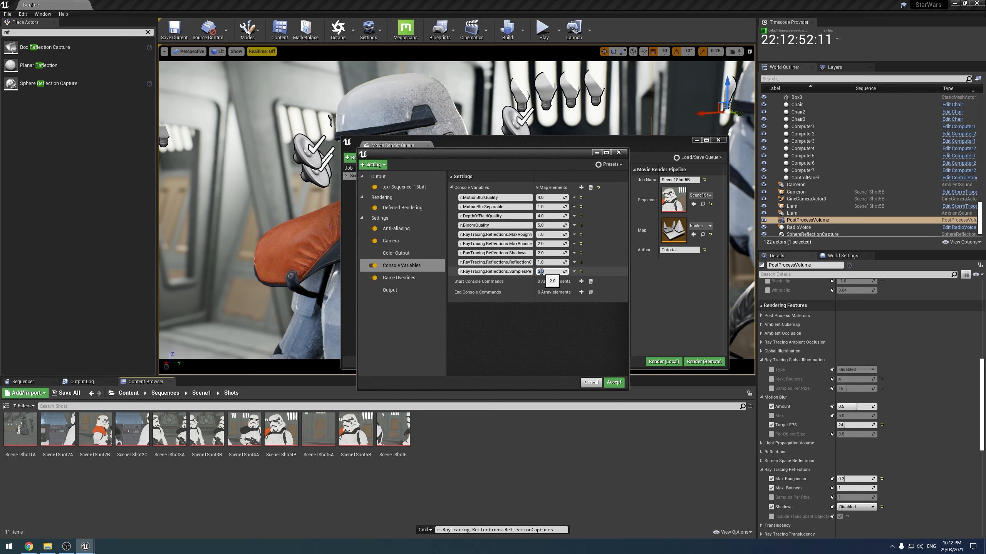
text(4)
key(Return)
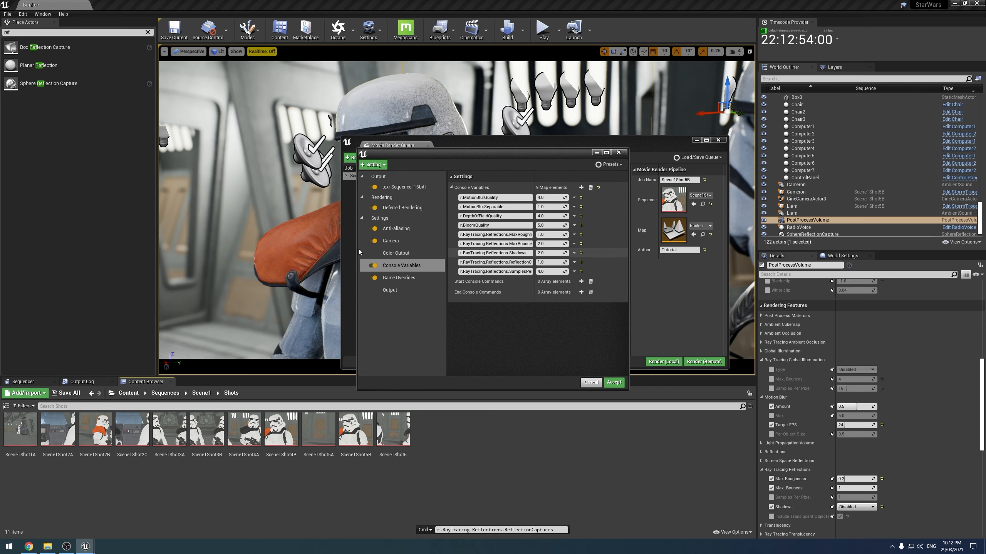
- Review the job's anti-aliasing and color output settings, and return to its console variables
click(400, 228)
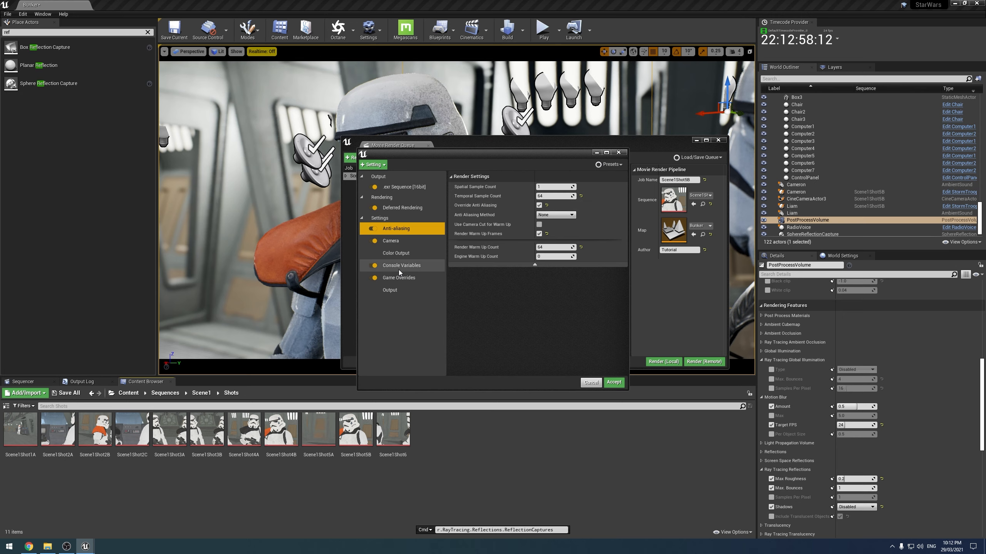
click(399, 254)
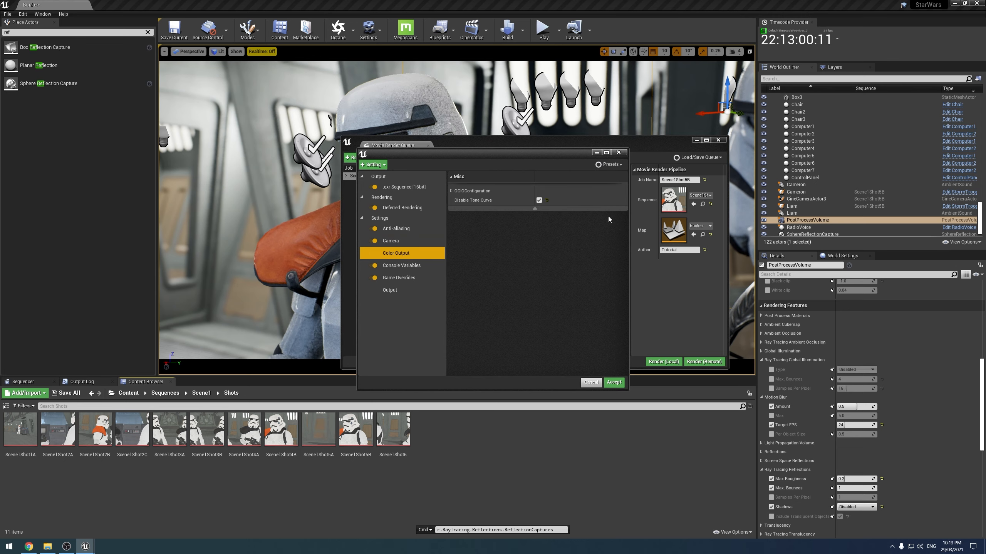
click(398, 266)
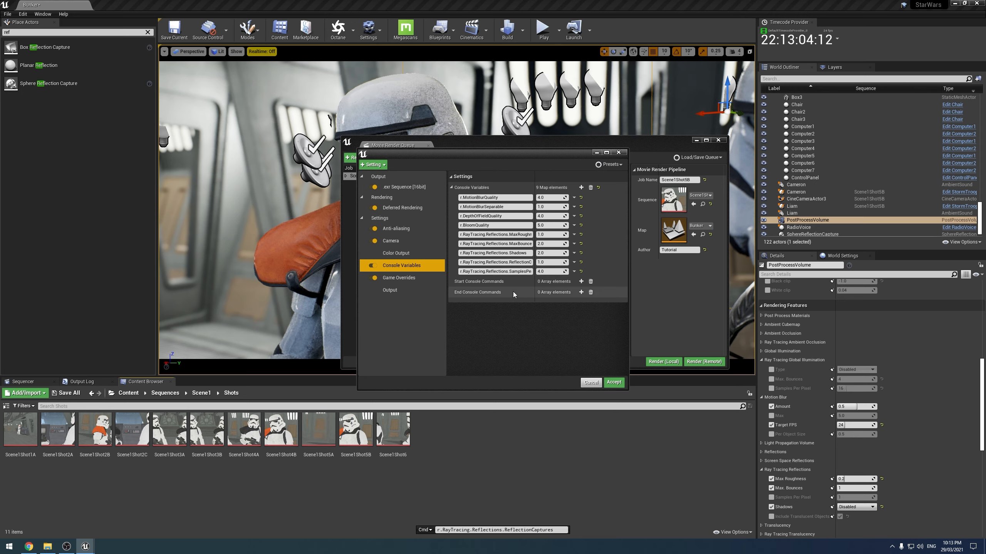
- Set the value of r.RayTracing.Reflections.SamplesPerPixel to 8
click(551, 271)
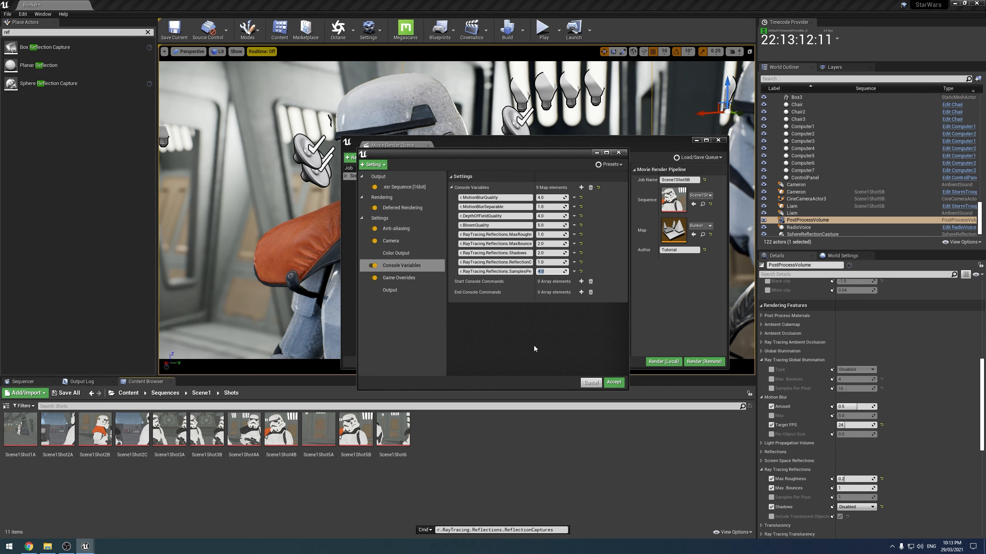
text(8)
key(Return)
- Add a console variable r.RayTracing.Shadow.SamplesPerPixel with the value 2, widening the name column to show full names
key(alt+Tab)
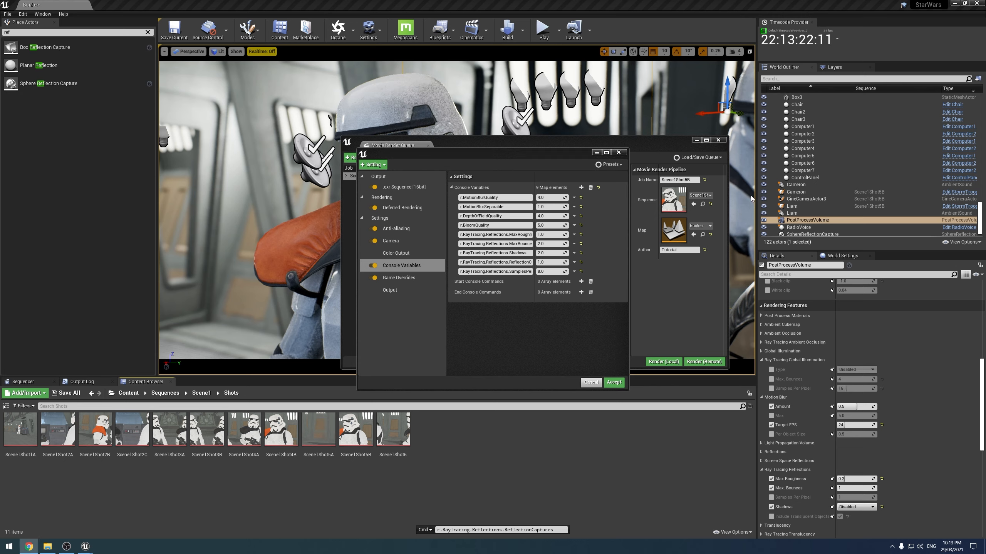
click(581, 187)
right_click(513, 280)
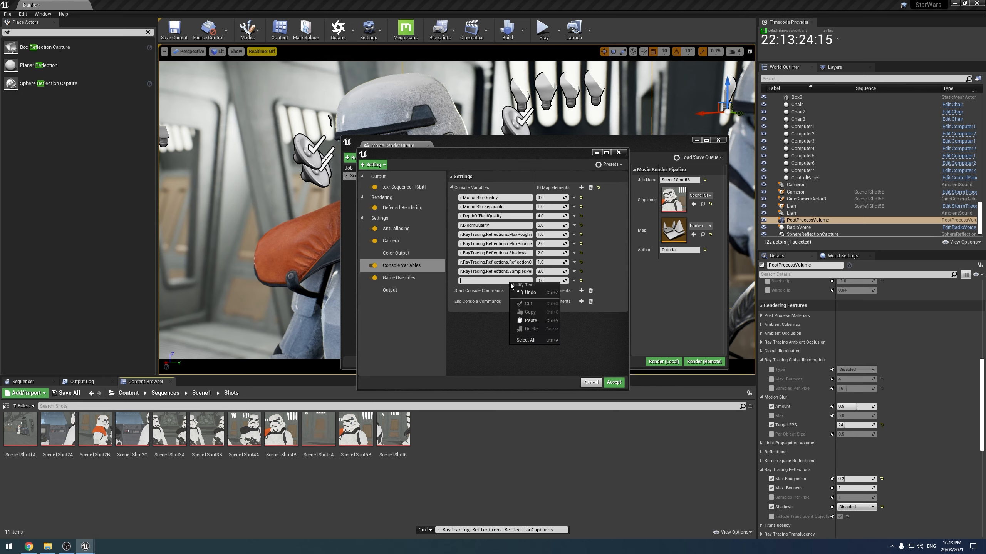
click(523, 318)
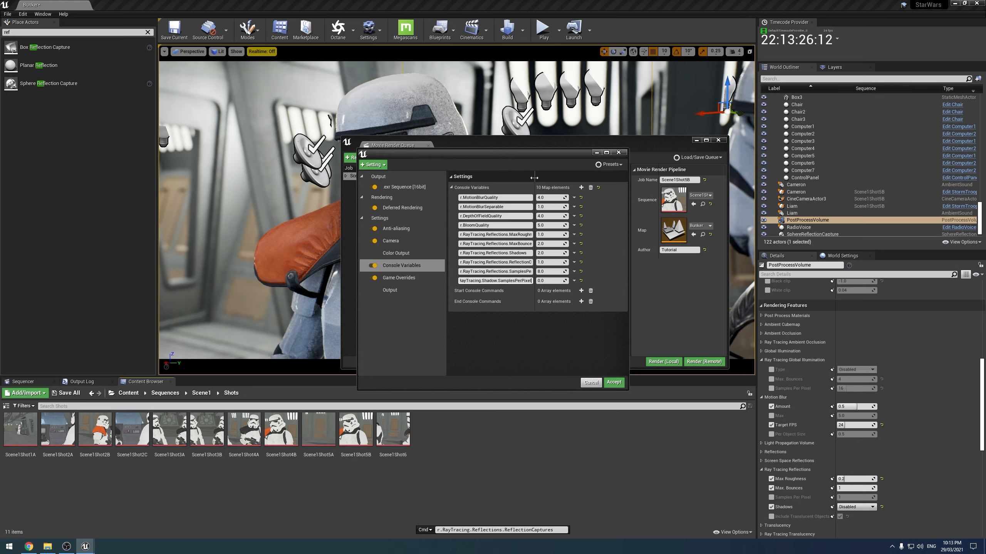
drag(535, 182, 563, 183)
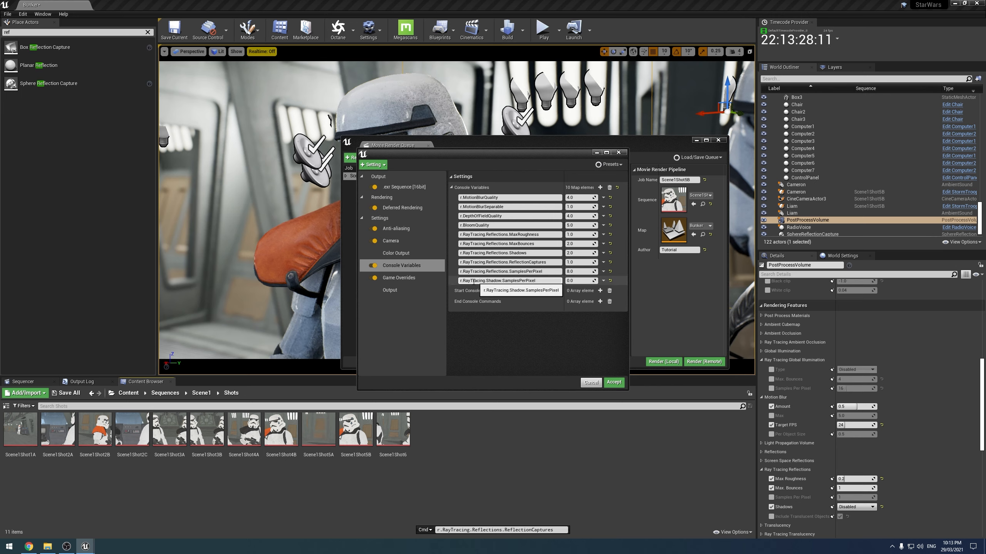
click(576, 281)
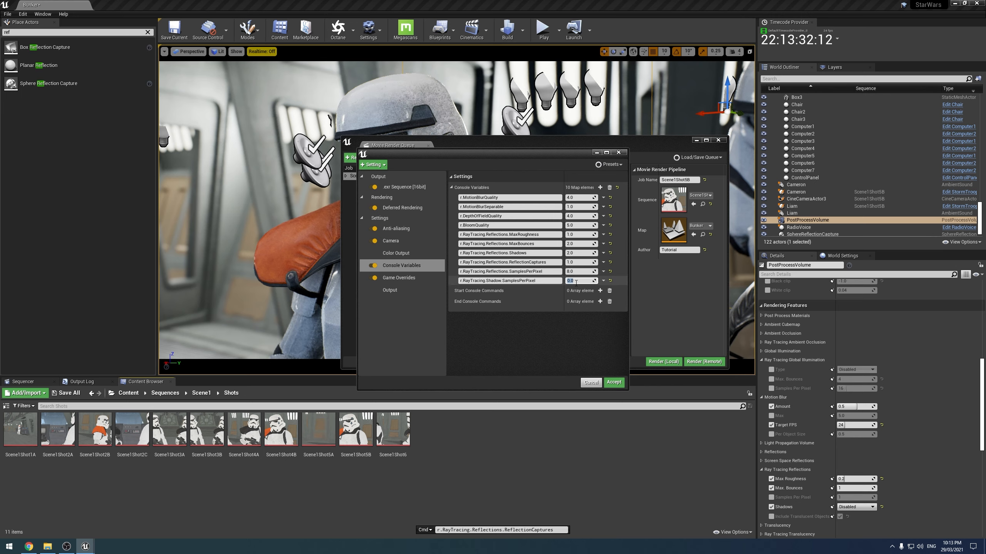
click(573, 319)
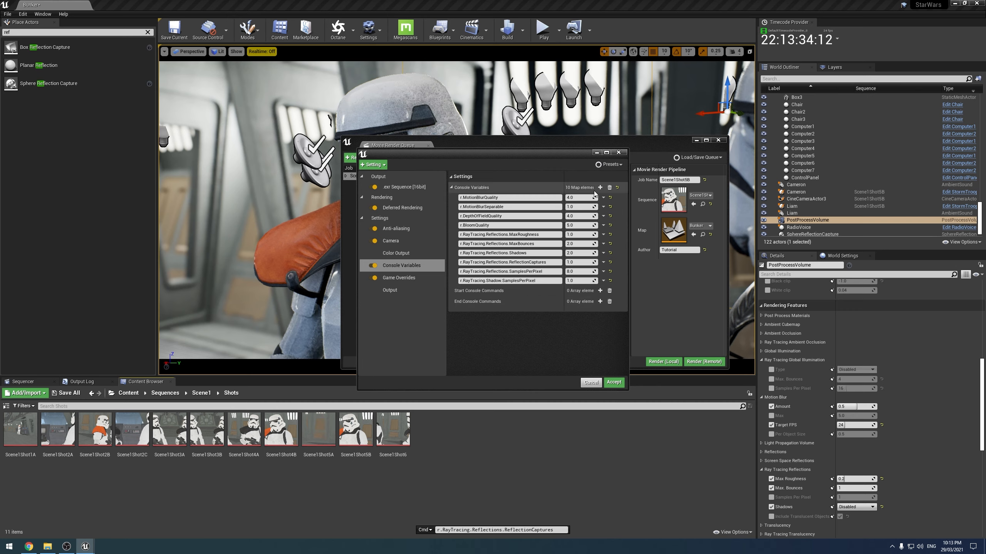
click(576, 280)
text(23)
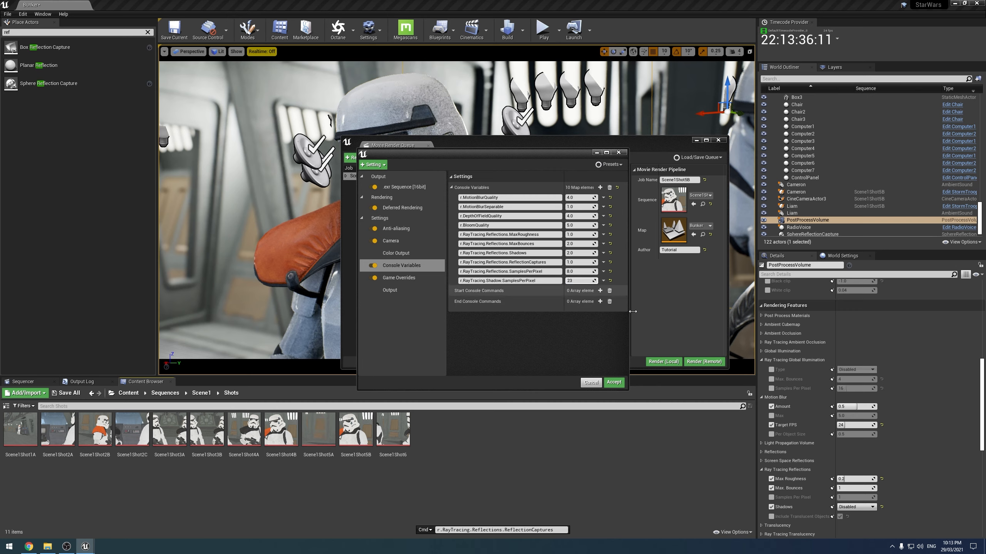
click(553, 335)
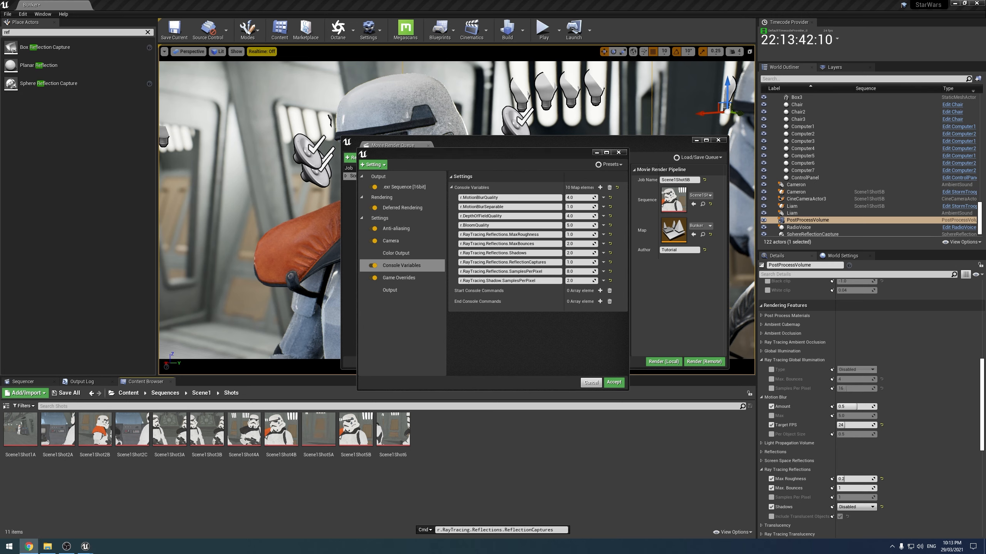
- Add another console variable entry, try r.RayTracing.GlobalIllumination.SamplesPerPixel as its name, and clear the name
click(599, 187)
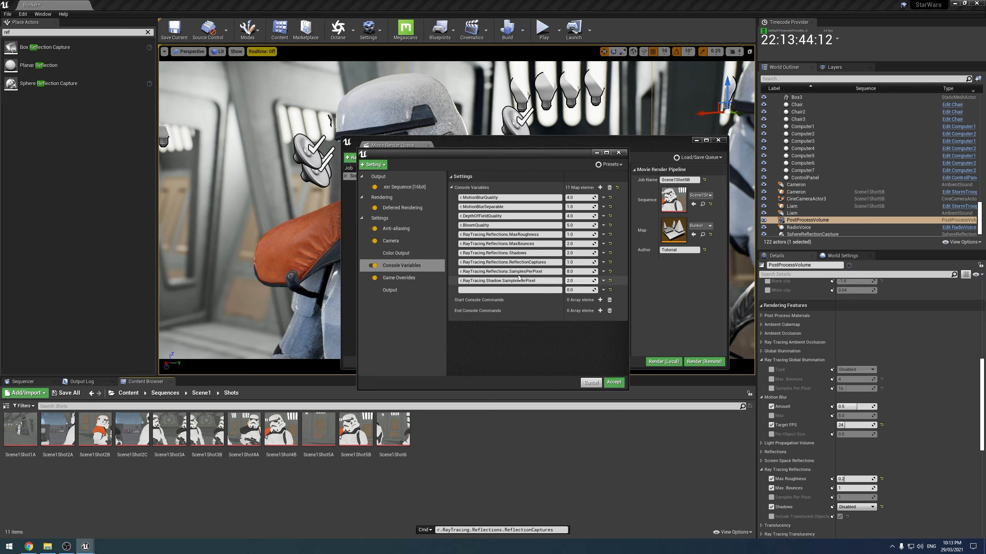
right_click(509, 290)
click(532, 329)
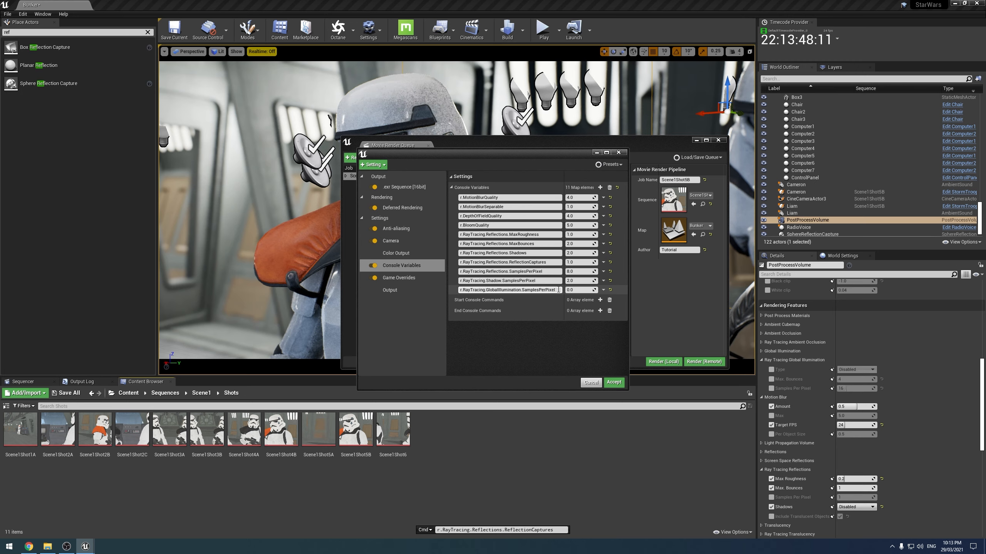
drag(558, 290, 427, 291)
key(BackSpace)
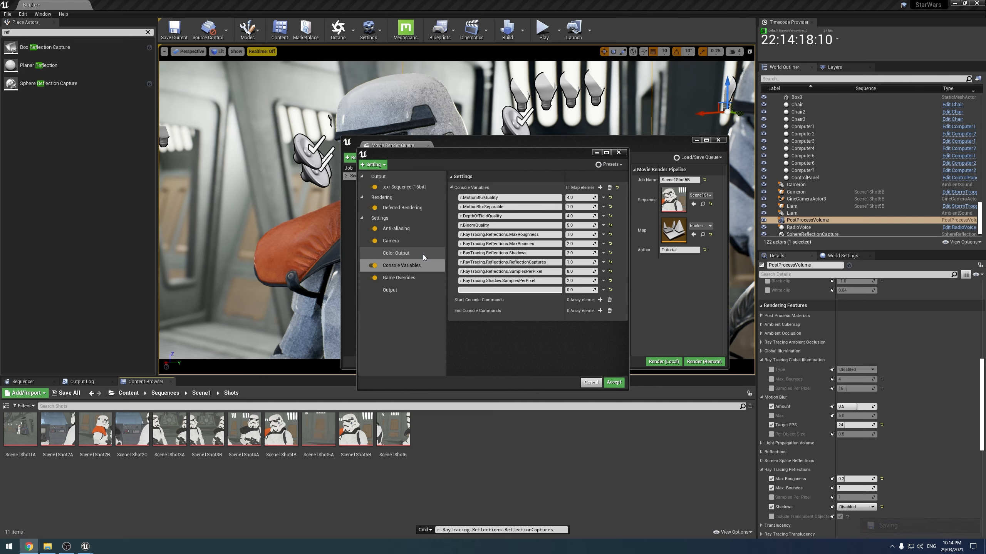
- Try r.Tonemapping.Sharpen with the value 2 in the empty console variable entry, and clear the entry
right_click(484, 290)
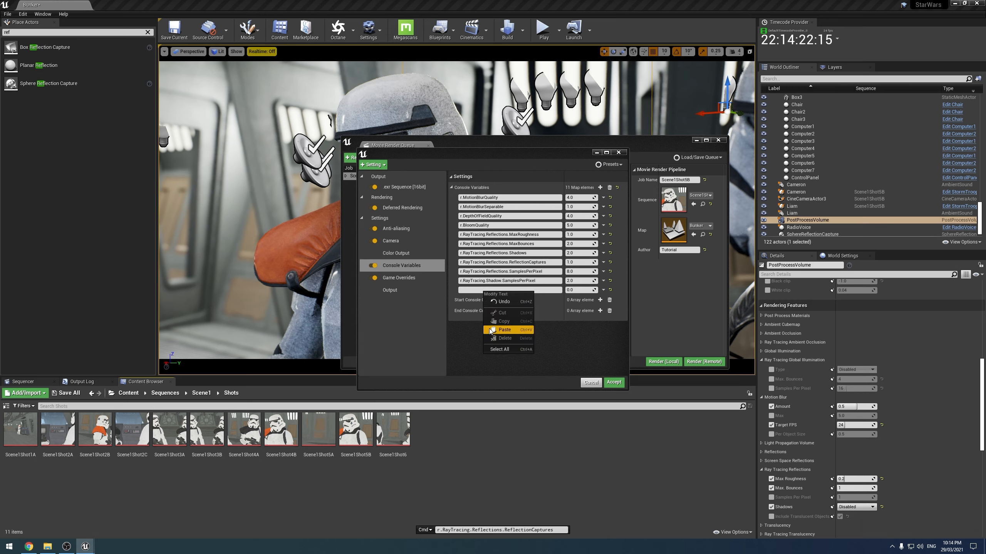
click(497, 330)
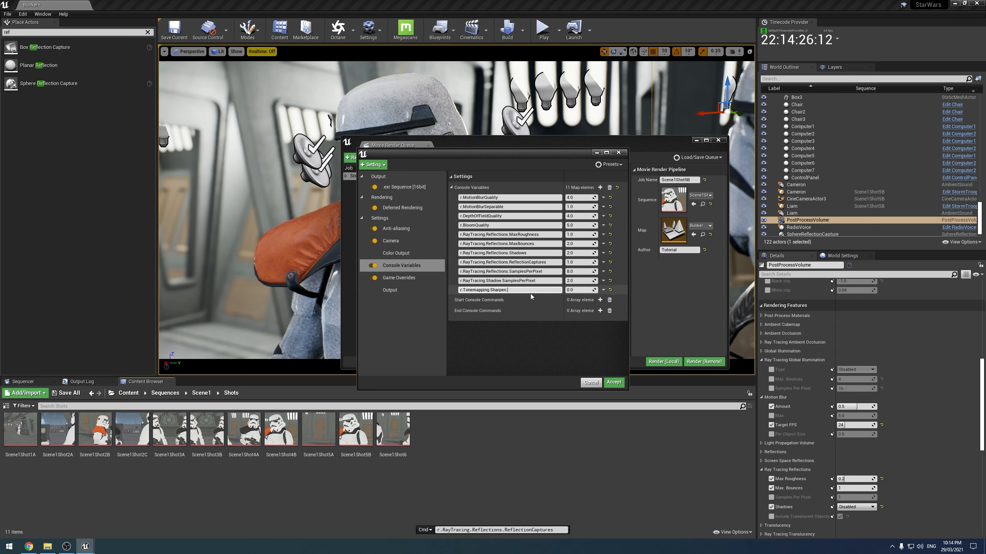
click(581, 290)
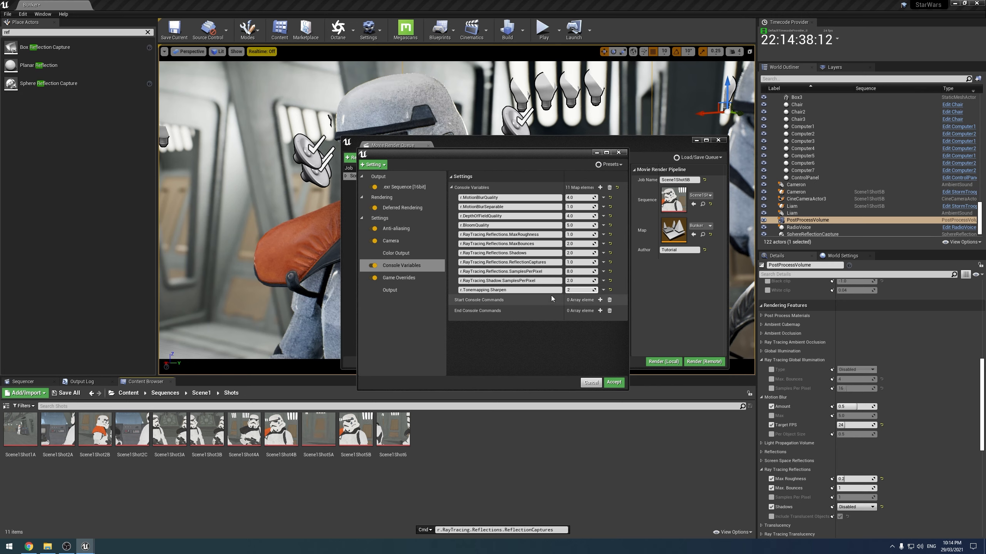
key(BackSpace)
click(529, 291)
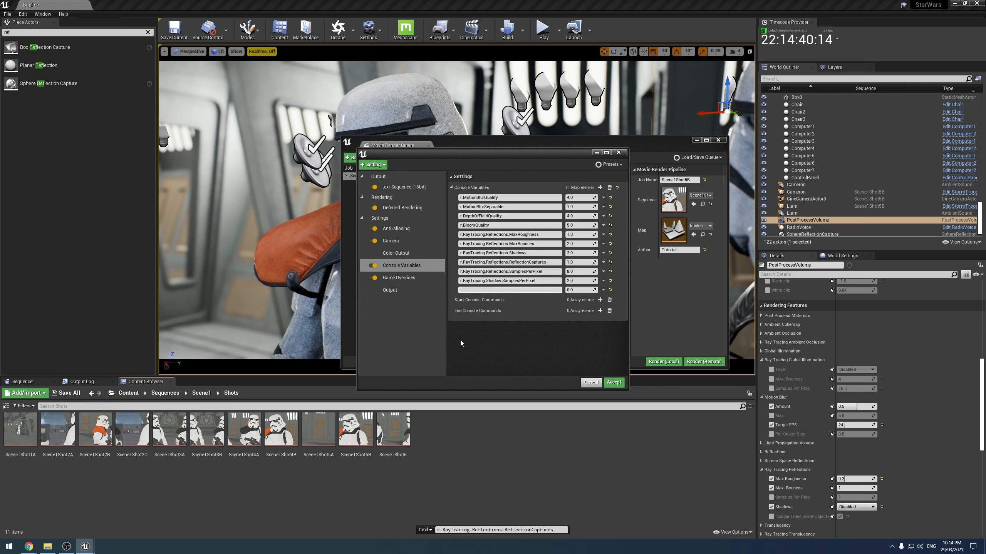
key(BackSpace)
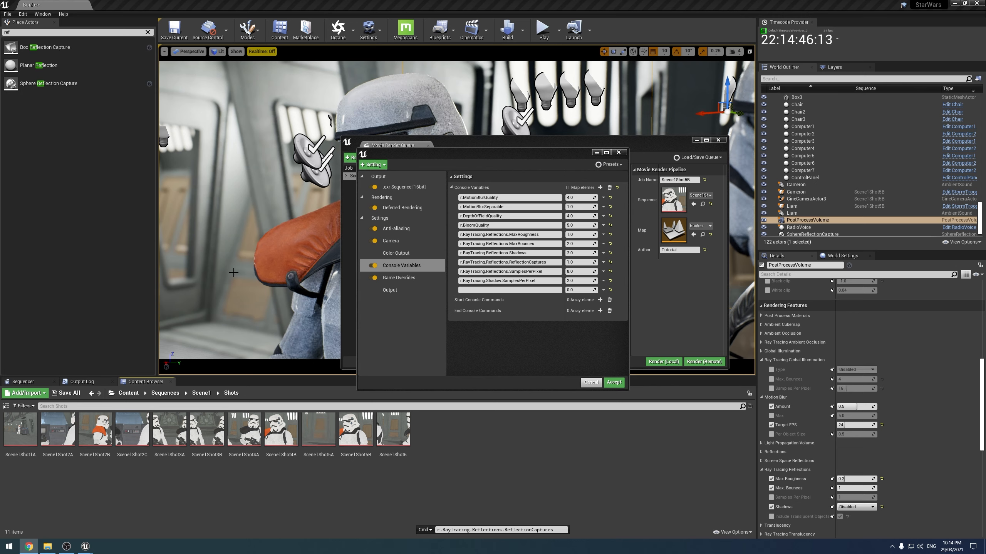
- Fill the empty console variable entry with r.TemporalAA.Algorithm and set its value to 1
click(500, 289)
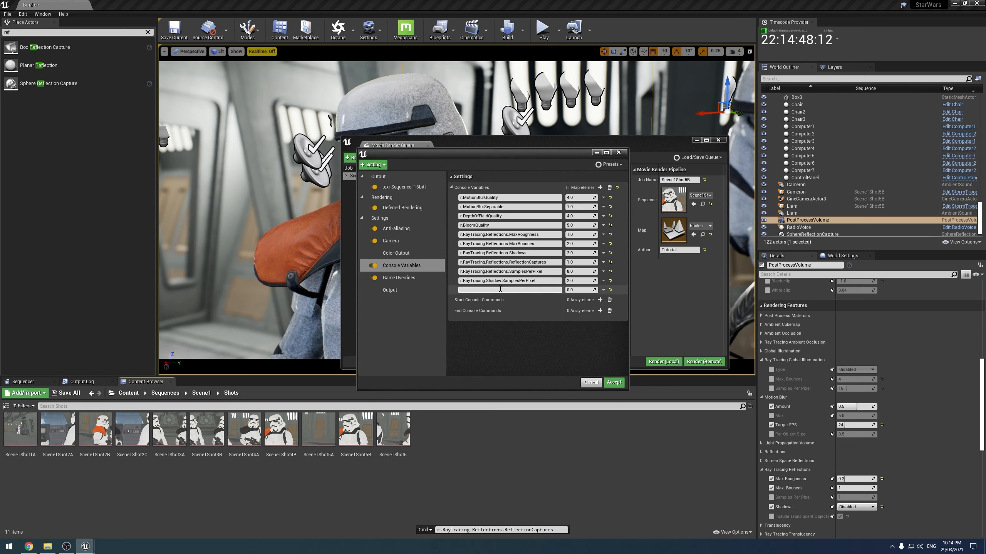
text(r.TemporalAA.Algorithm)
click(569, 289)
text(1)
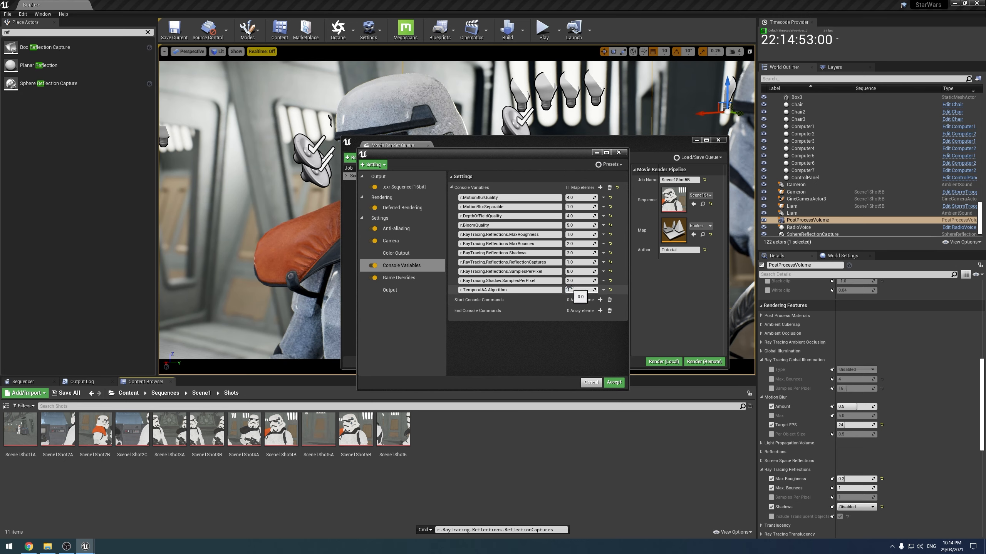
click(537, 352)
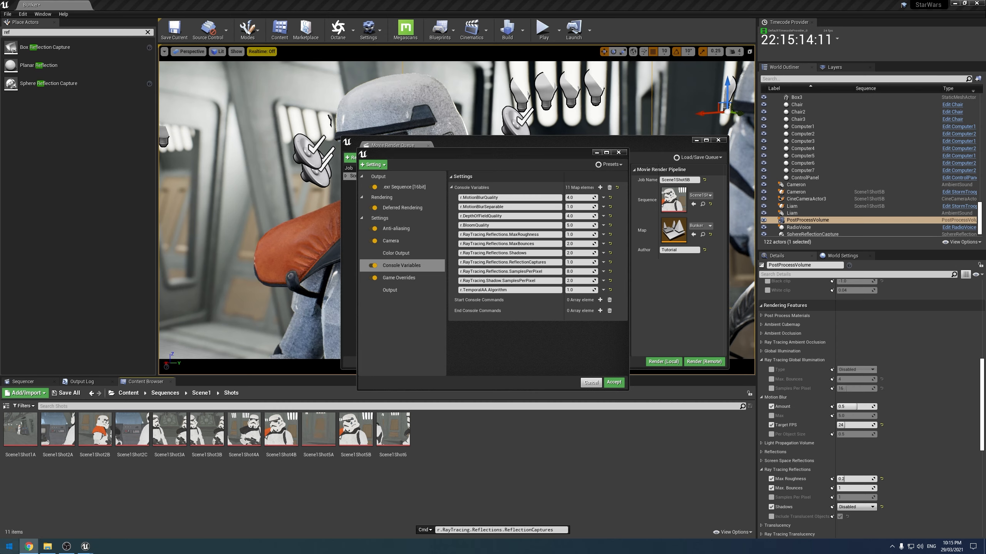
- Switch to a new Notepad document and paste in the console variable lists for disabling temporal effects and denoisers
click(9, 547)
text(notepad)
key(Return)
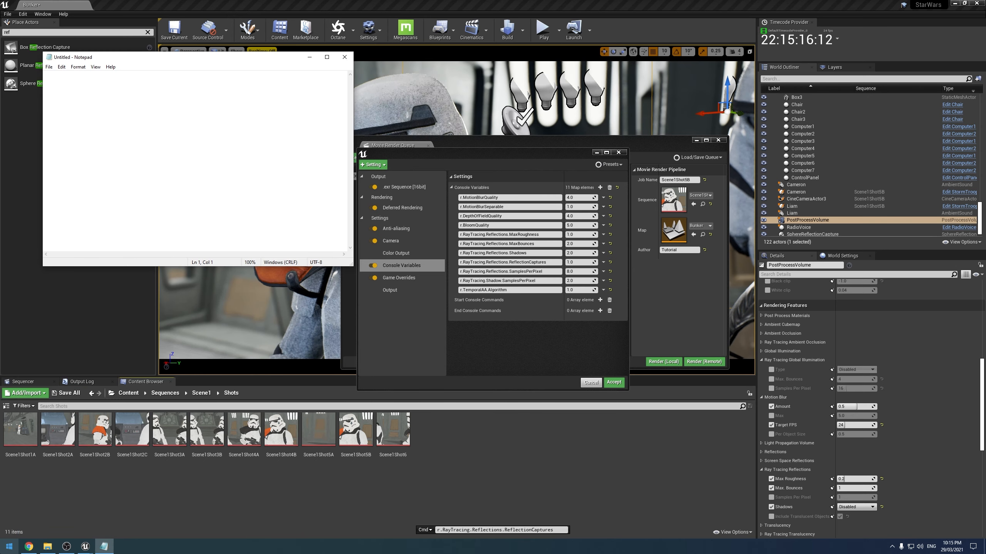
text(Disable Temporal Effects (for tile rendering)  r.AmbientOcclusion.Denoiser.TemporalAccumulation 0  r.GlobalIllumination.Denoiser.TemporalAccumulation 0  r.Reflections.Denoiser.TemporalAccumulation 0  r.Shadow.Denoiser.TemporalAccumulation 0    Disable Denoisers (For external denoising)  r.AmbientOcclusion.Denoiser 0  r.DiffuseIndirect.Denoiser 0  r.Ray tracing.SkyLight.Denoiser 0  r.Reflections.Denoiser 0  r.Shadow.Denoiser 0)
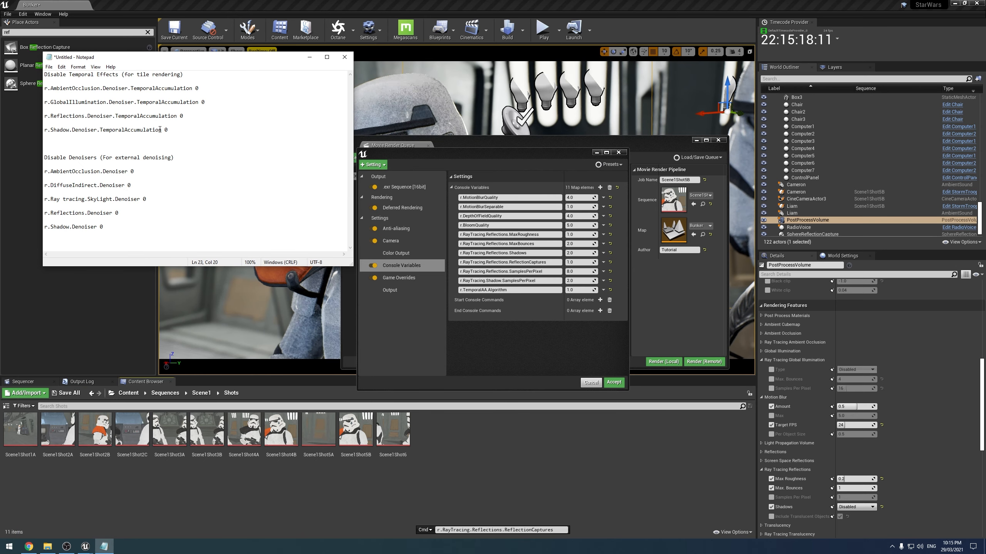
click(152, 82)
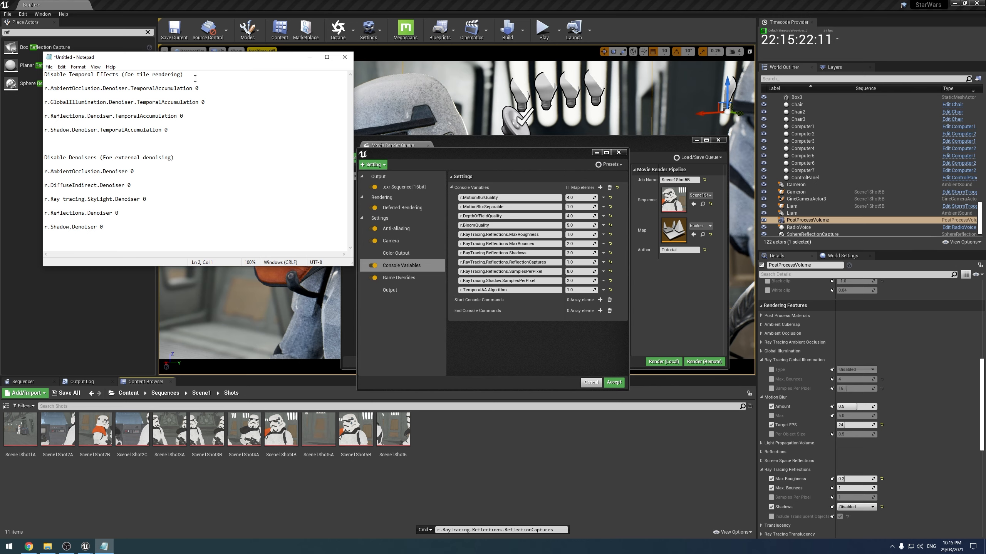
drag(198, 76, 44, 75)
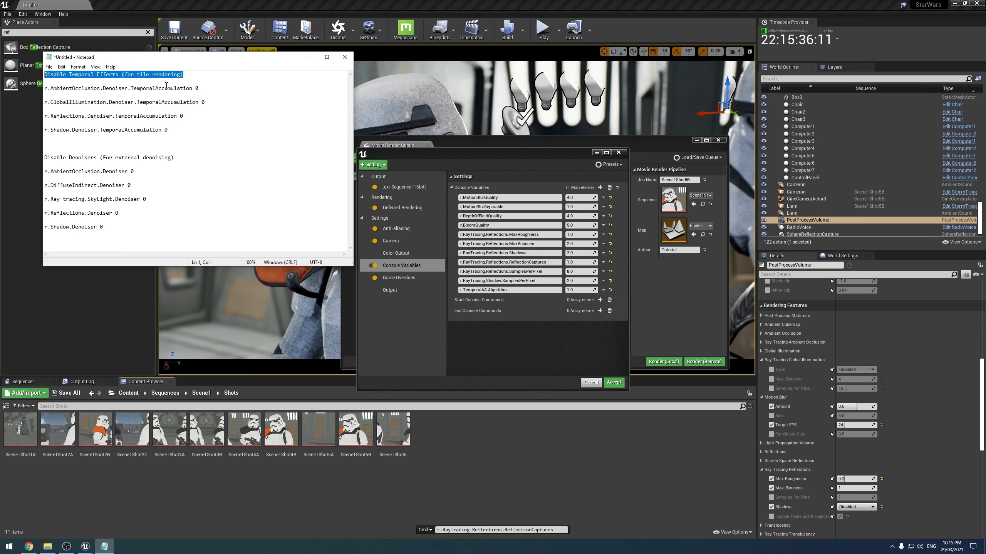
click(153, 122)
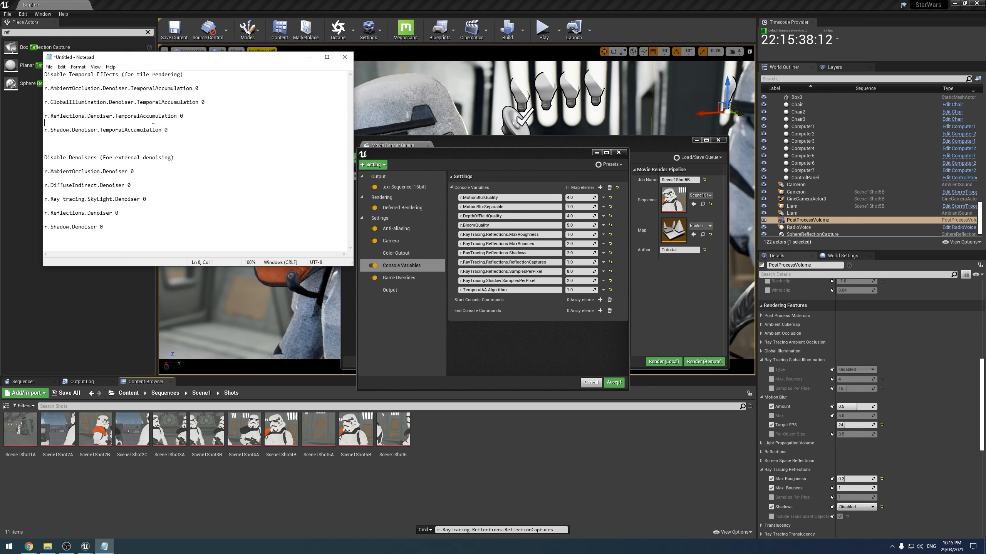
- Enlarge the Notepad window, zoom its text to 170%, and examine the variables for disabling denoisers
drag(352, 267, 542, 396)
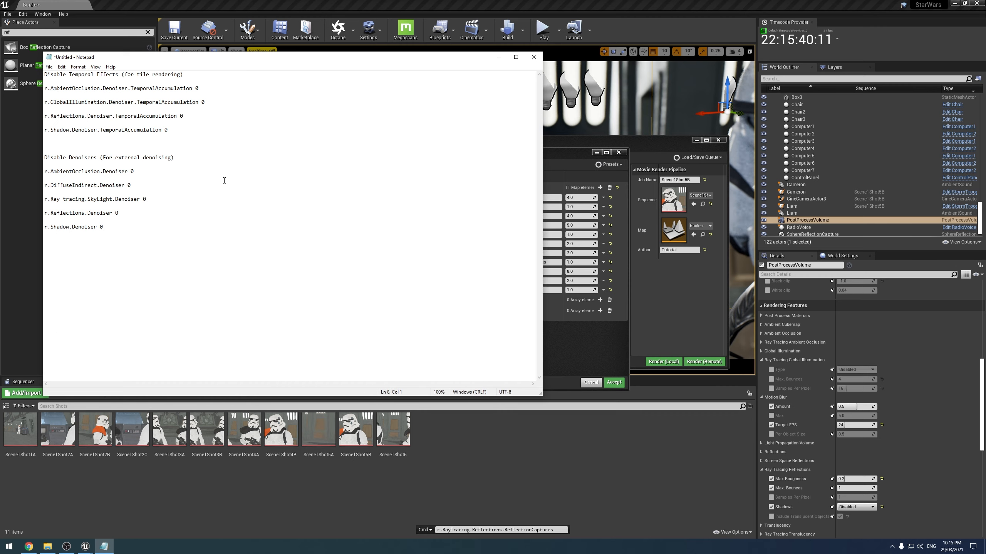
ctrl+scroll(207, 179, up, 5)
ctrl+scroll(207, 179, up, 2)
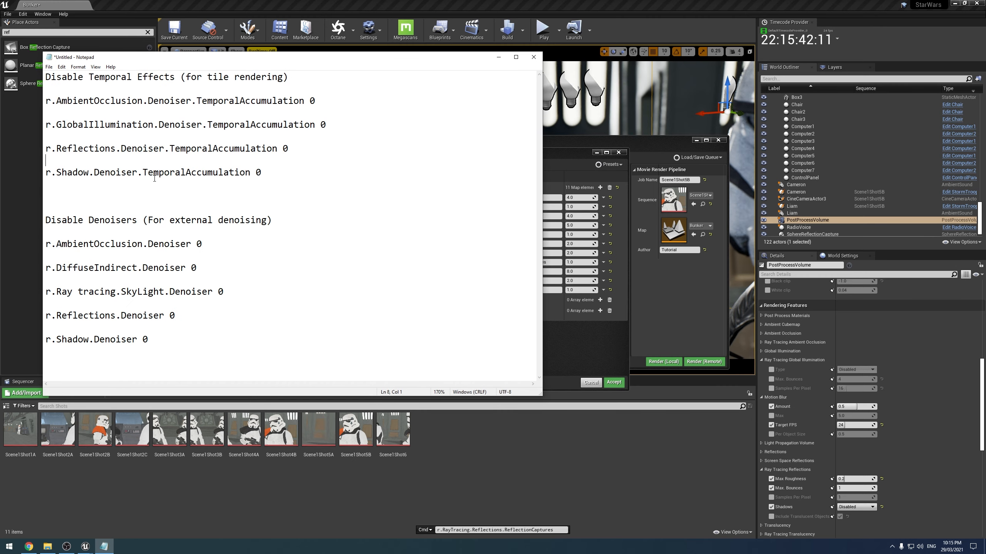
drag(189, 341, 17, 238)
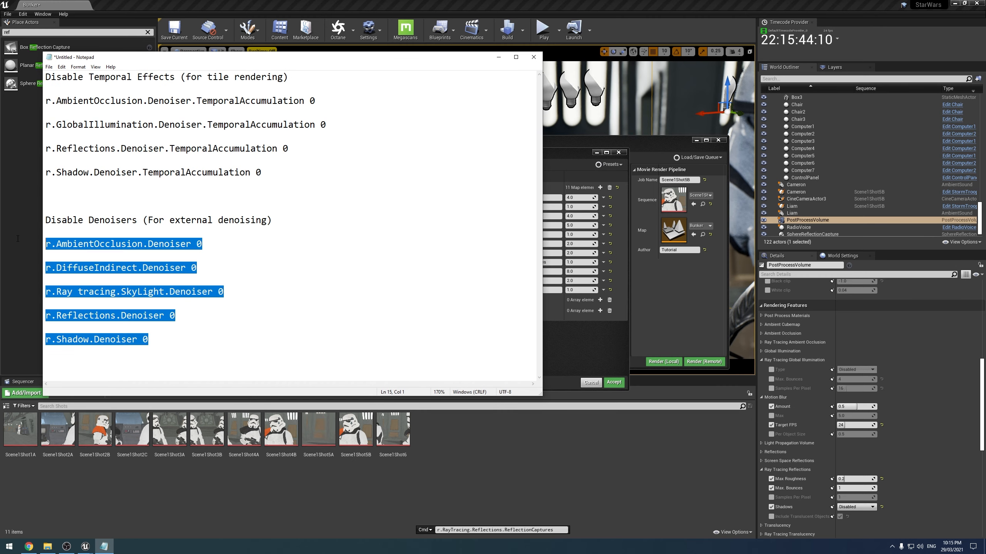
click(148, 268)
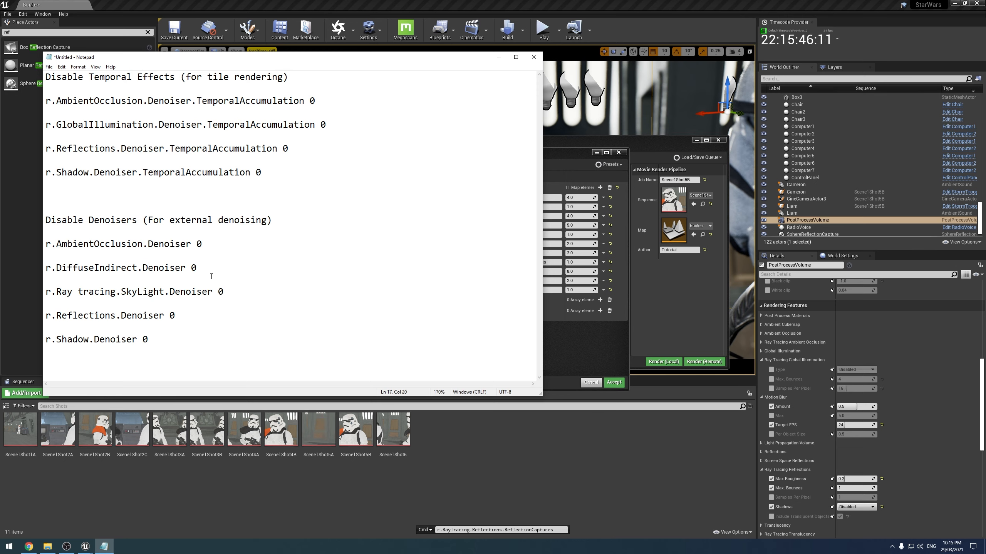
drag(174, 346, 24, 226)
click(295, 365)
- Add r.Tonemapping.Sharpen 1 and r.TemporalAA.Algorithm=1 (4.26 onwards) below the denoiser list, with an extra blank line above them
click(29, 546)
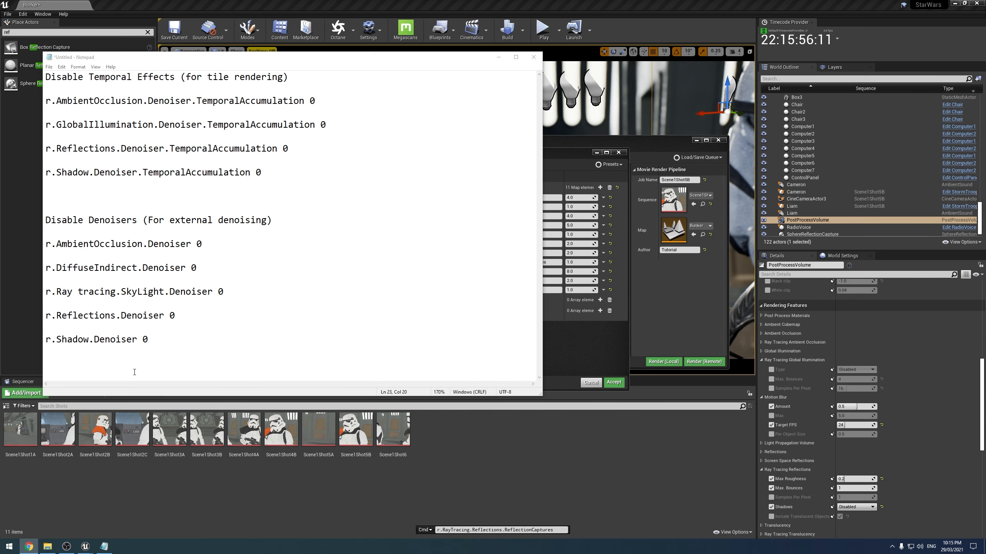
click(116, 370)
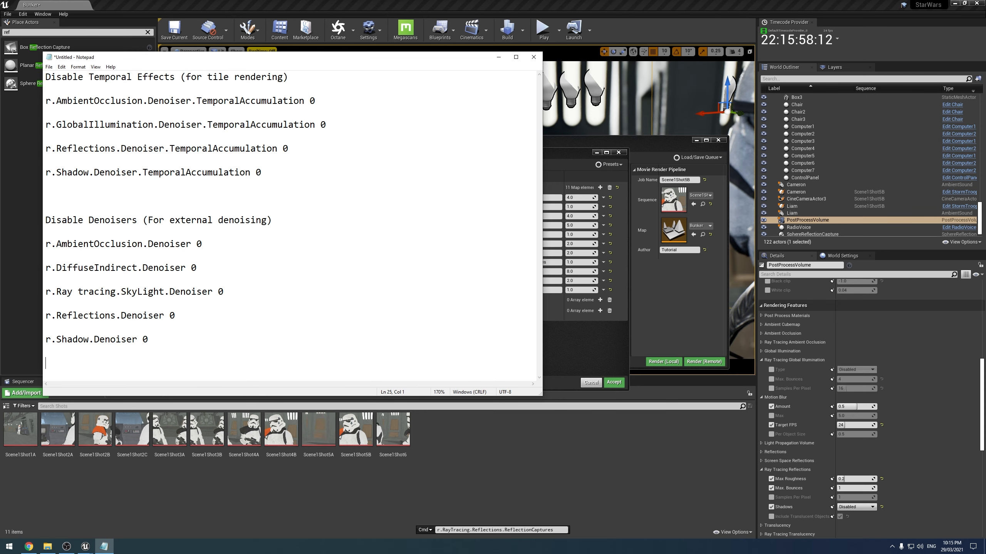
text(r.Tonemapping.Sharpen 1 - can be above 1  r.TemporalAA.Algorithm=1 (4.26 onwards))
click(171, 299)
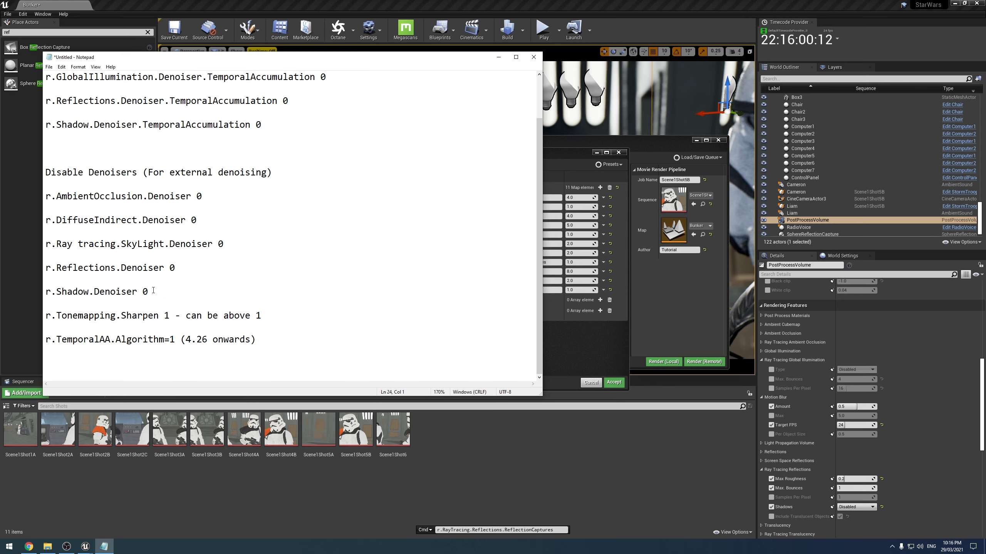
key(Return)
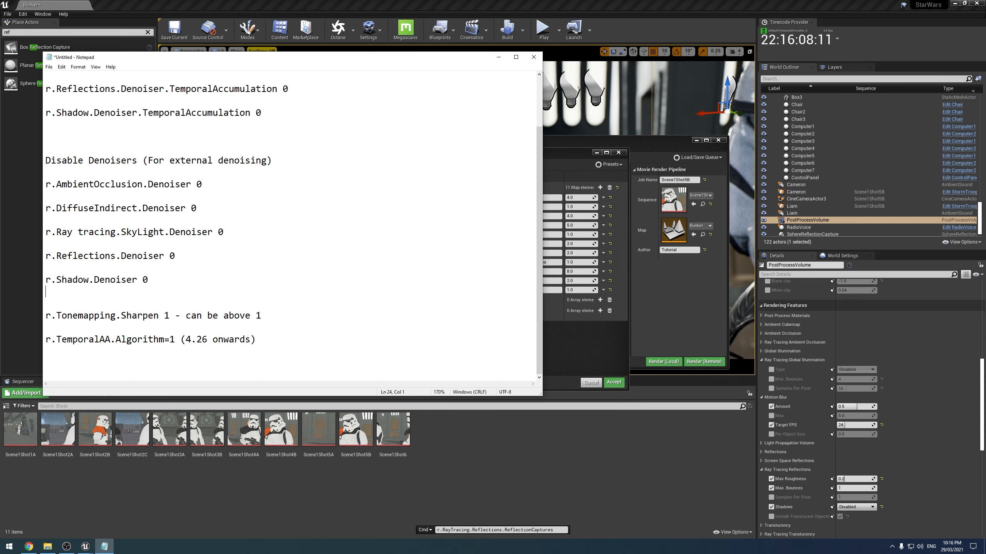
- Append the variable list from r.MotionBlurQuality: 4 through r.RayTracing.Reflections.Shadows: 2, with an extra blank line above it
click(29, 547)
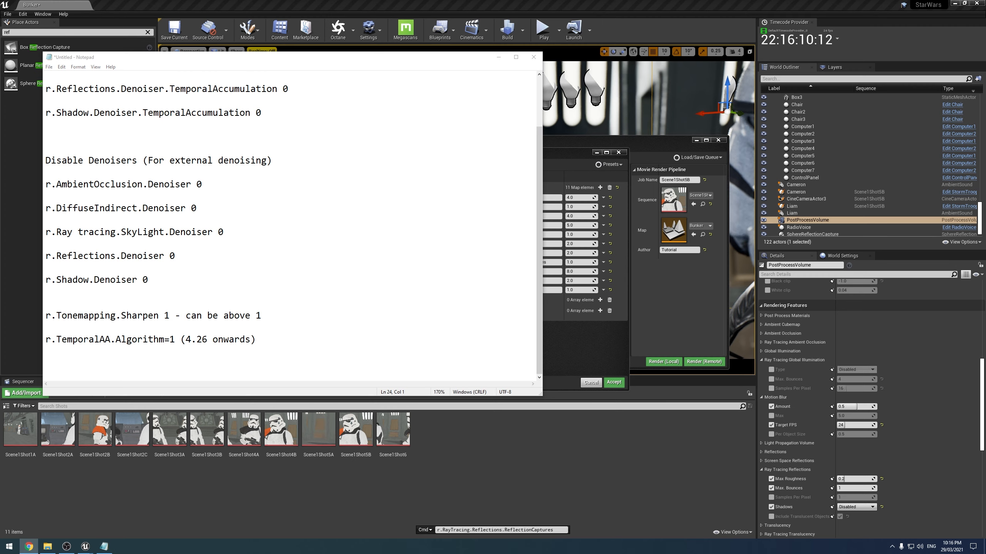
key(alt+Tab)
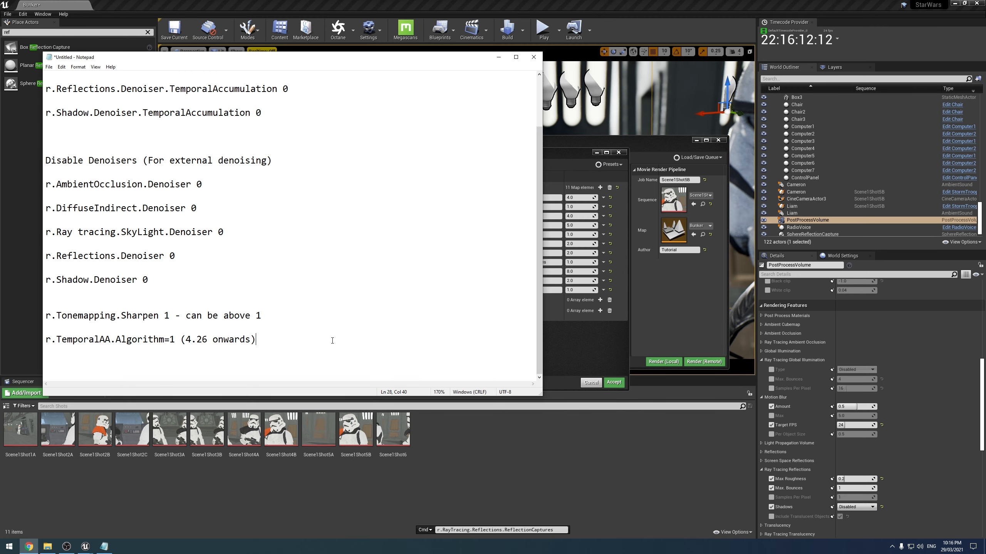
text(r.MotionBlurQuality: 4 r.MotionBlurSeparable: 1 r.DepthOfFieldQuality: 4 r.BloomQuality: 5 r.Tonemapper.Quality: 5 r.RayTracing.GlobalIllumination: 1 r.RayTracing.GlobalIllumination.MaxBounces: 2 r.RayTracing.Reflections.MaxRoughness: 1 r.RayTracing.Reflections.MaxBounces: 2 r.RayTracing.Reflections.Shadows: 2)
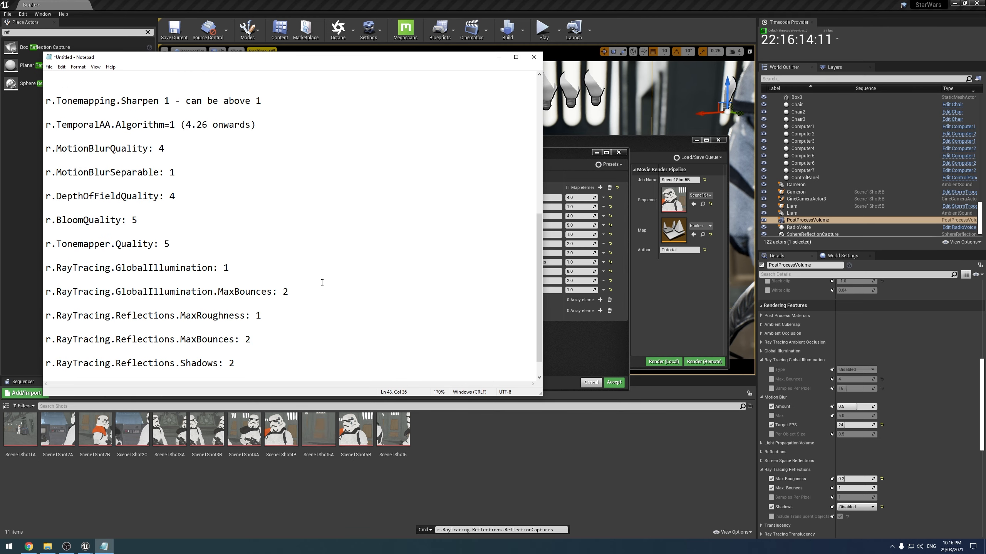
scroll(322, 277, up, 1)
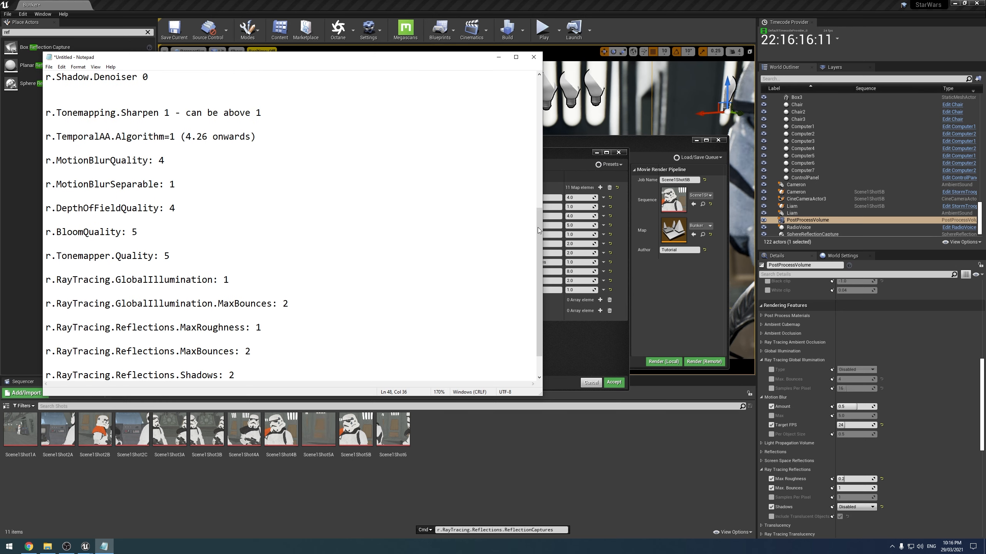
scroll(541, 233, down, 1)
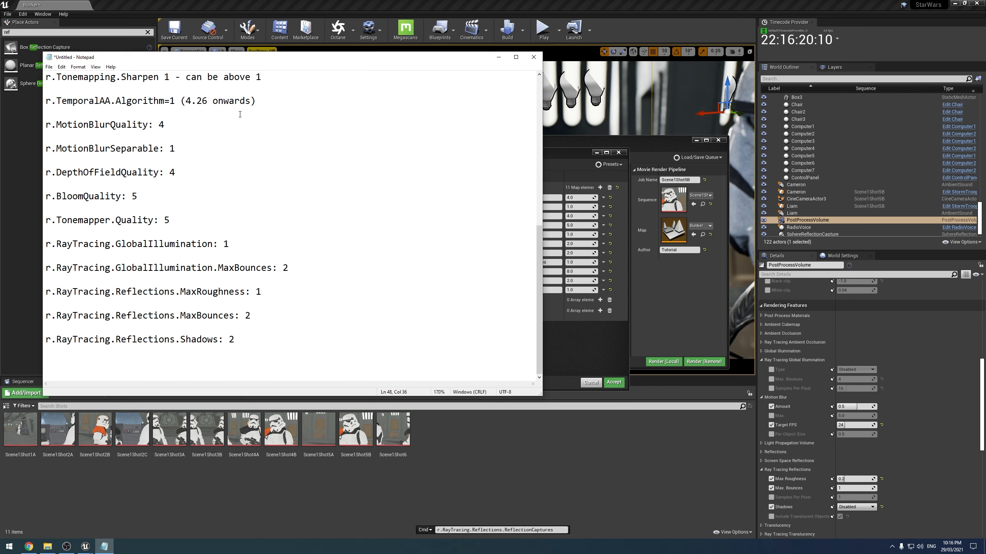
key(Return)
scroll(182, 127, down, 1)
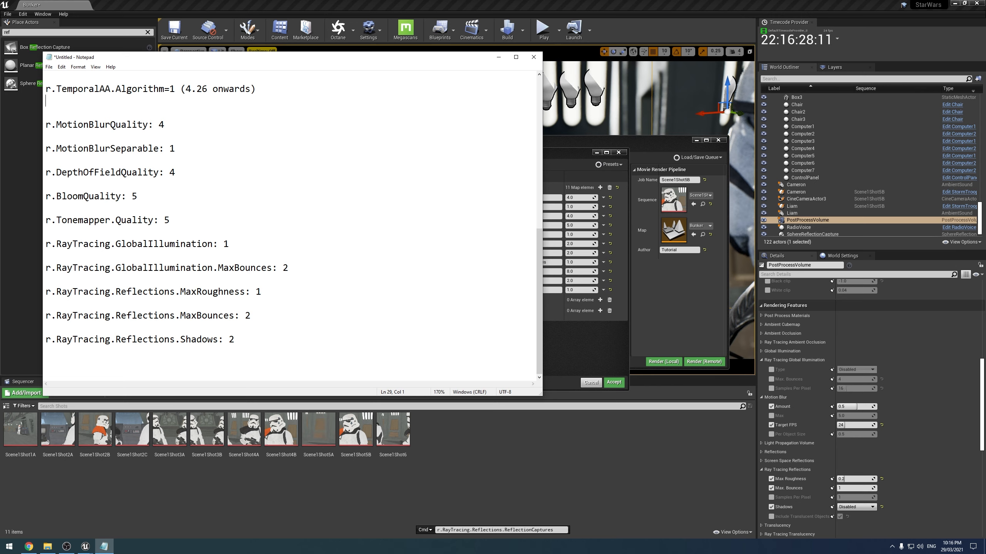
- Paste the variable list from r.RayTracing.Reflections.SamplesPerPixel through r.RayTracing.SkyLight.EnableMaterials at the end of the notes
key(alt+Tab)
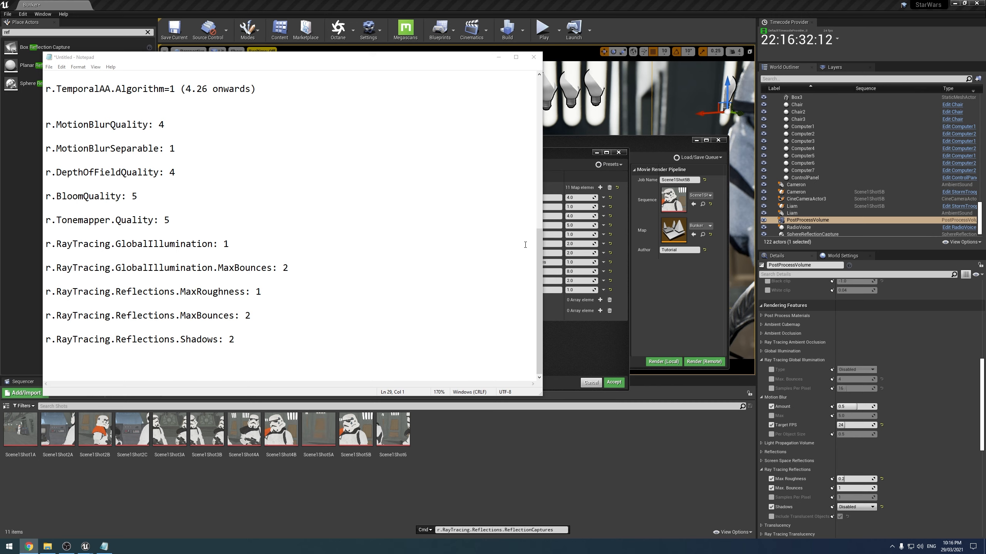
click(242, 370)
key(Return)
key(Return)
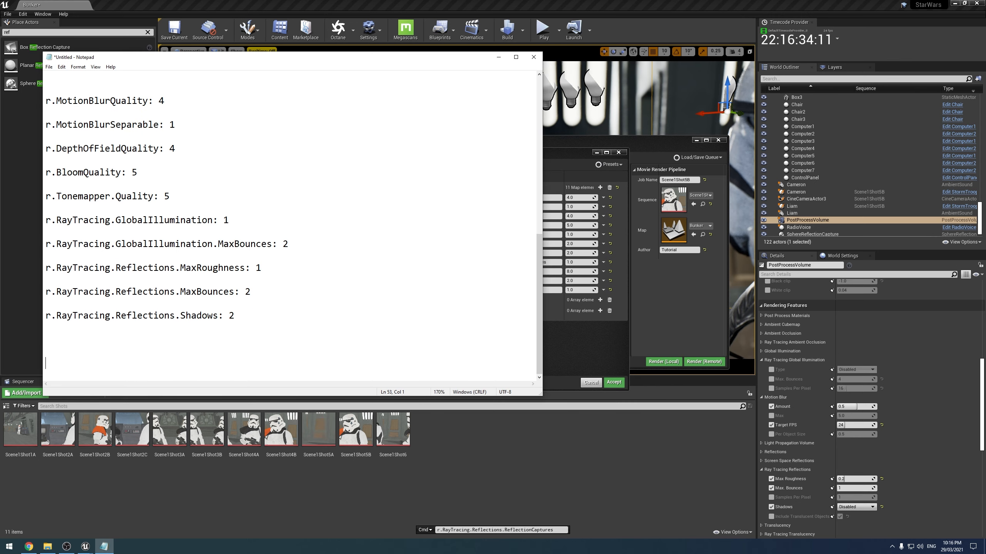
right_click(77, 361)
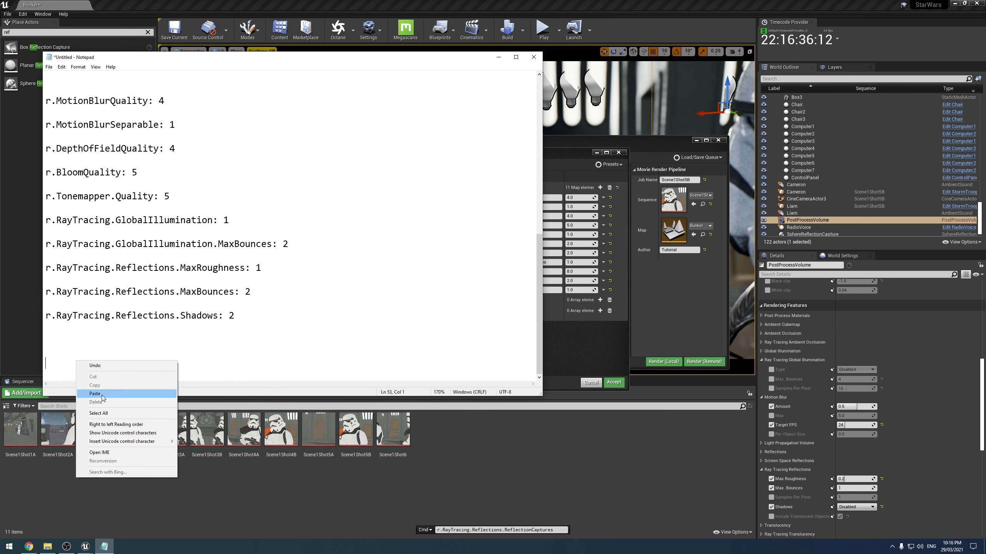
click(102, 395)
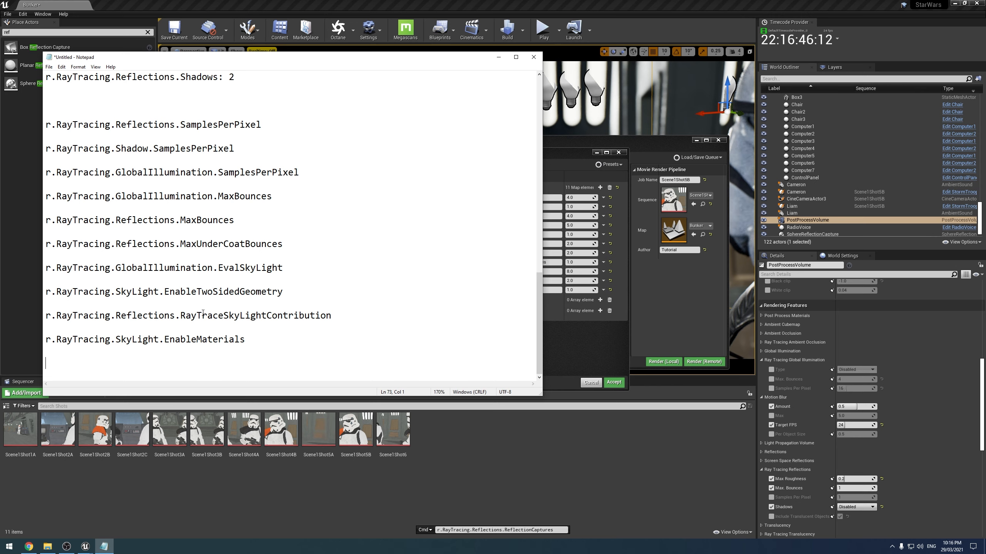
- Return to the beginning of the notes and close Notepad without saving
drag(539, 323, 527, 130)
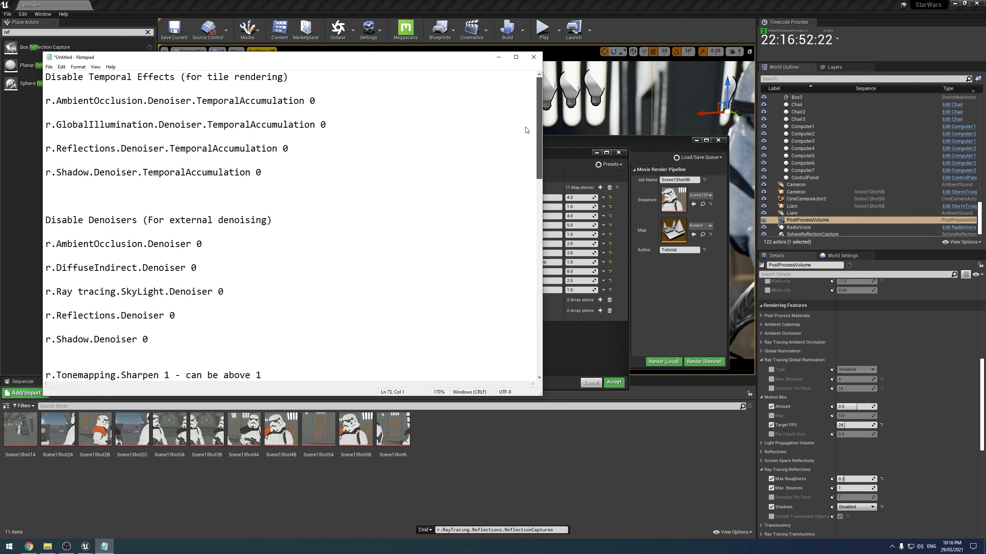
click(533, 57)
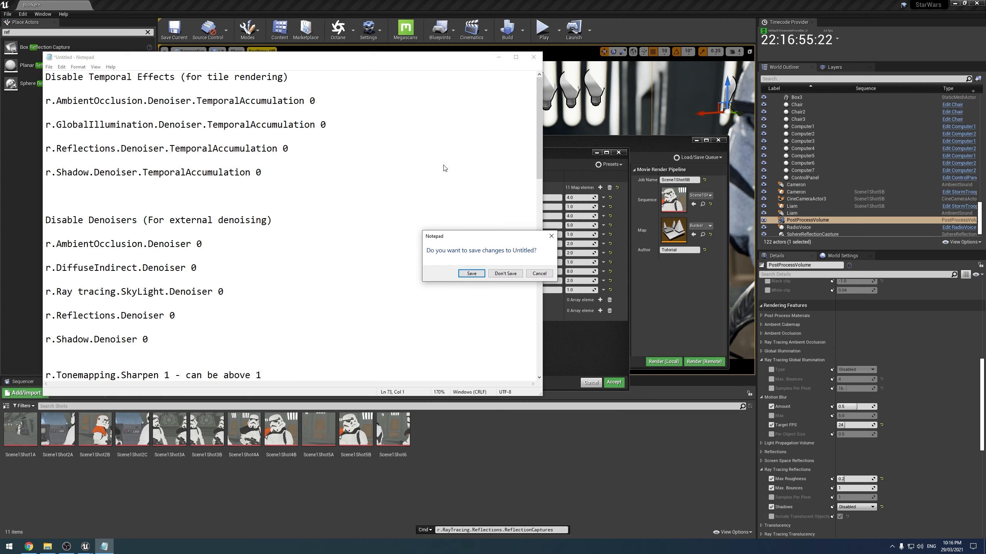
click(495, 275)
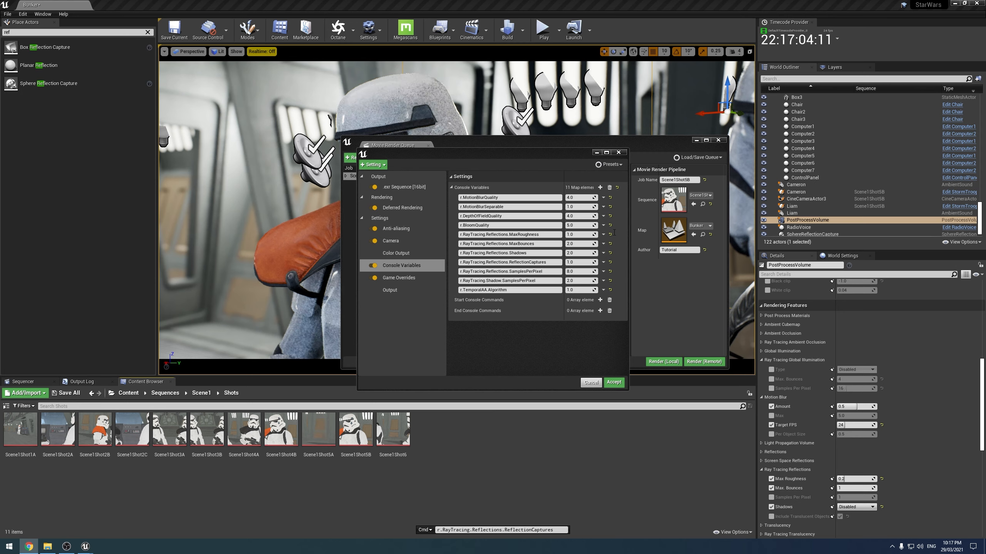
- Save the render configuration as a preset named HighqualityRTX in the Cinematics/MoviePipeline/Presets folder
click(607, 166)
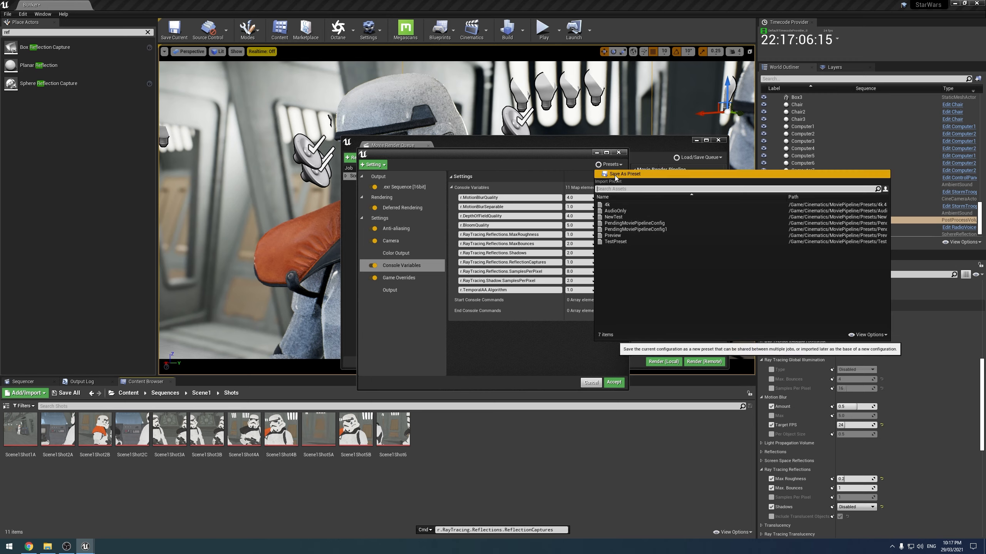
click(615, 176)
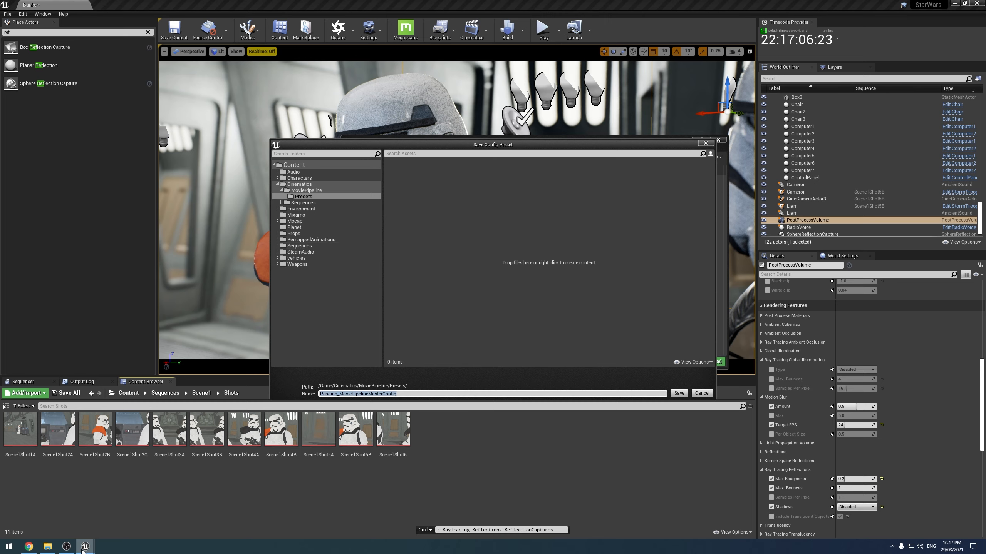
click(67, 547)
click(531, 213)
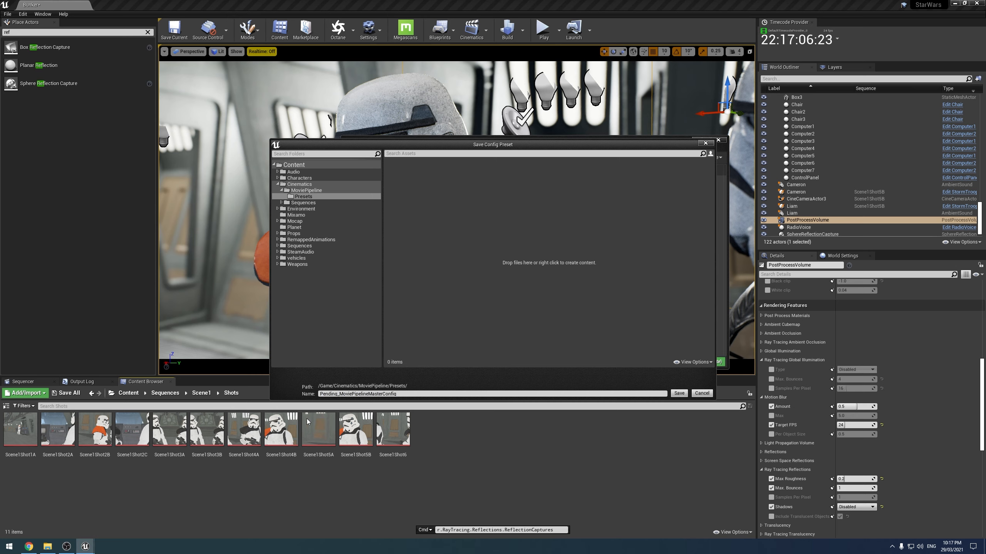
click(406, 395)
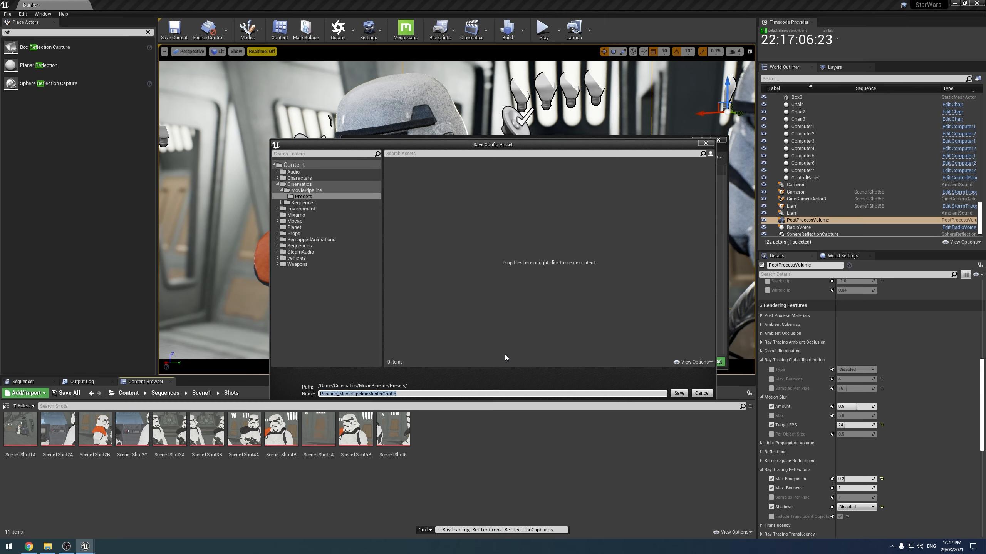
text(HighqualityRTX)
key(Return)
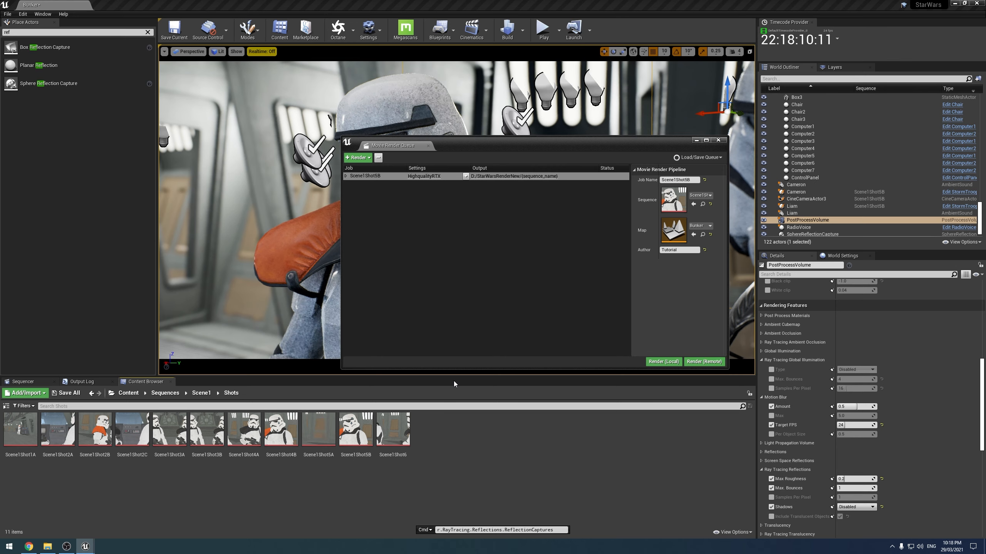
- Start a remote render of the Scene1Shot5B job
click(705, 361)
click(520, 344)
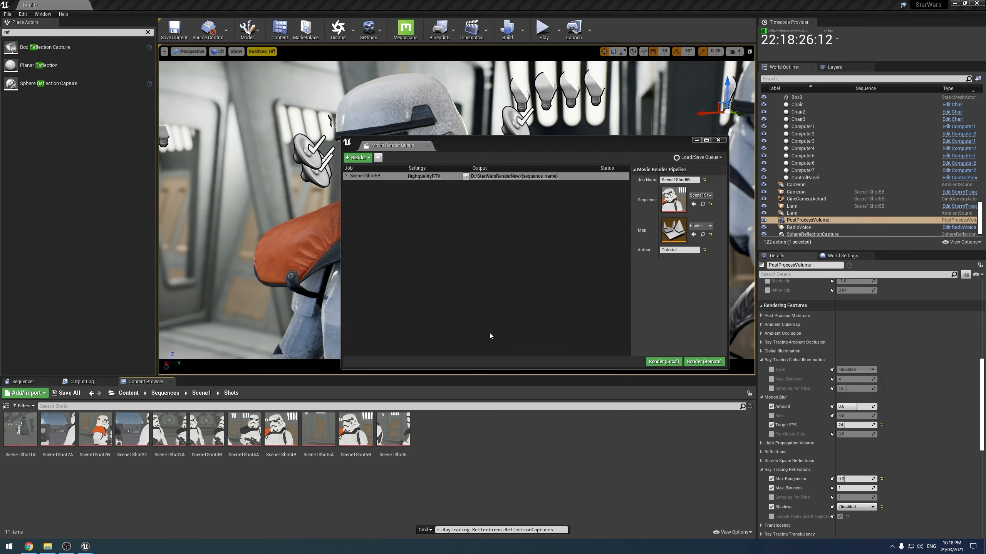
- Retry the remote render of the Scene1Shot5B job in the Movie Render Queue
click(487, 473)
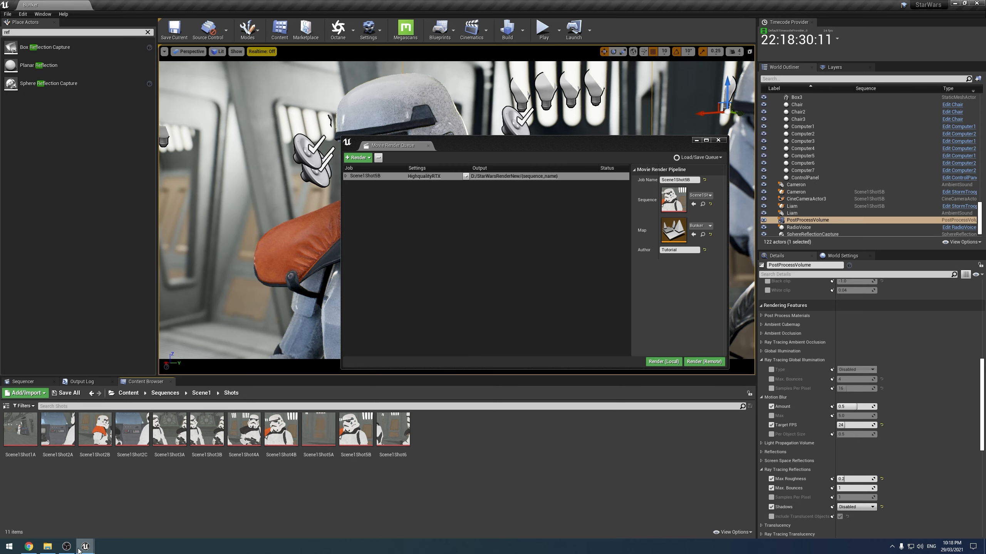
click(699, 365)
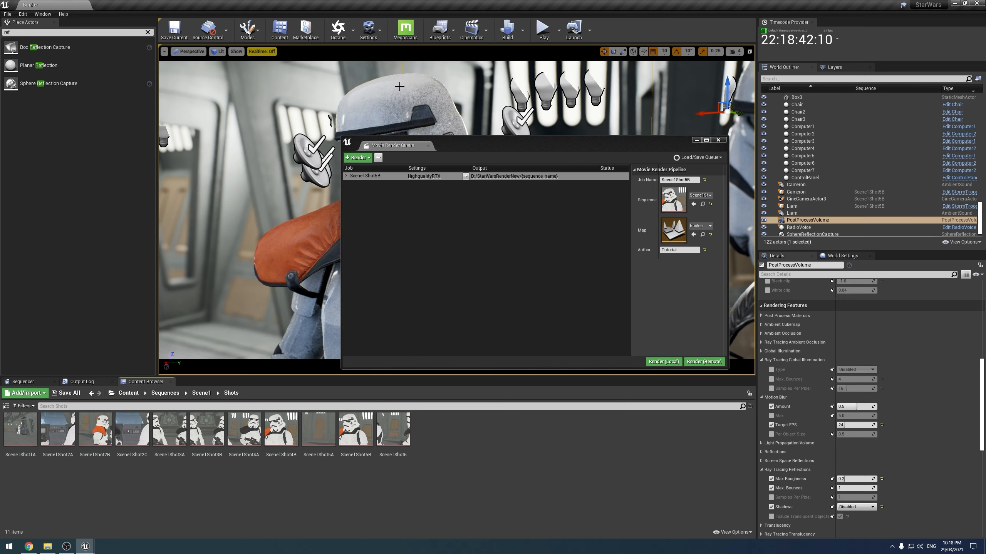
- In the project settings for the Steam Audio plugin, keep the audio engine on Unreal and set the ray tracer to Phonon
click(369, 31)
click(388, 54)
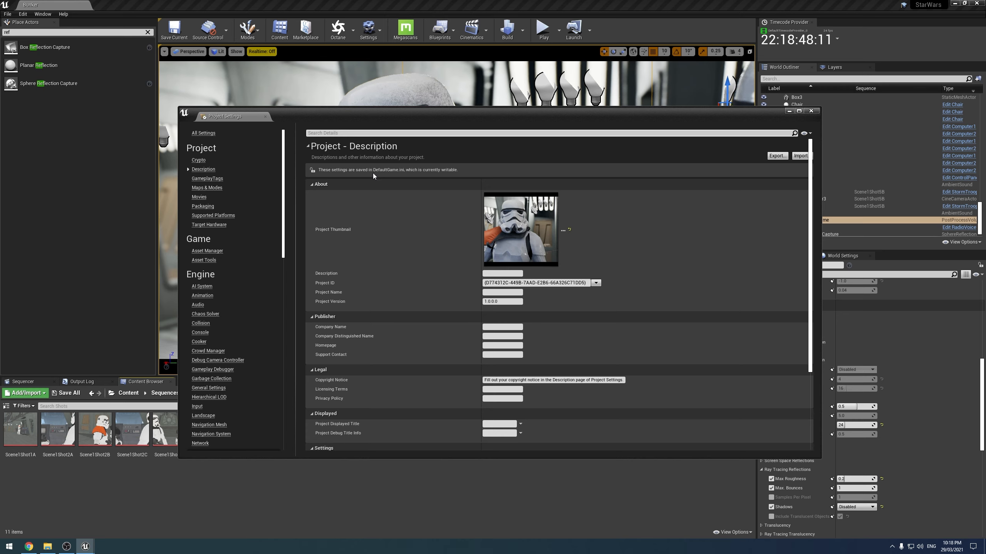
scroll(221, 262, down, 10)
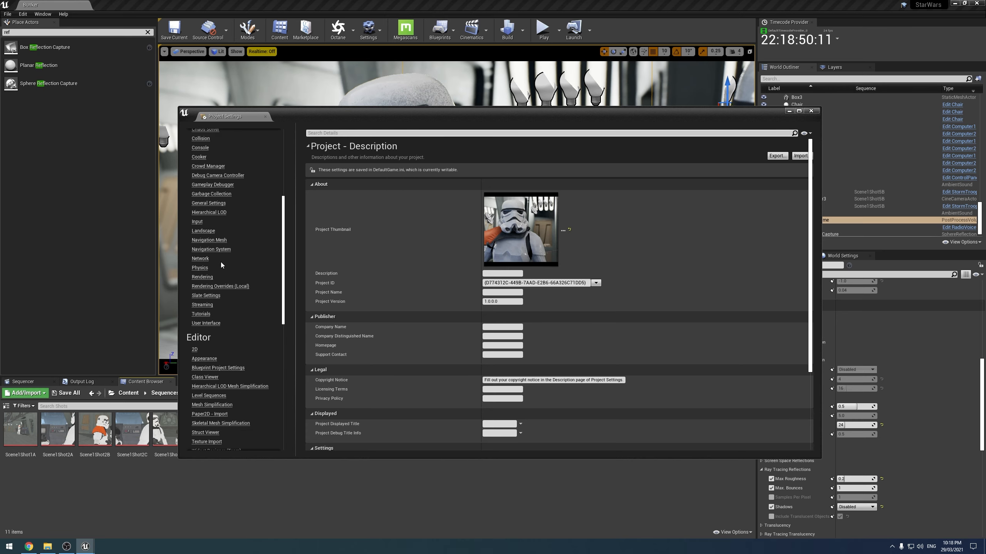
scroll(220, 262, down, 10)
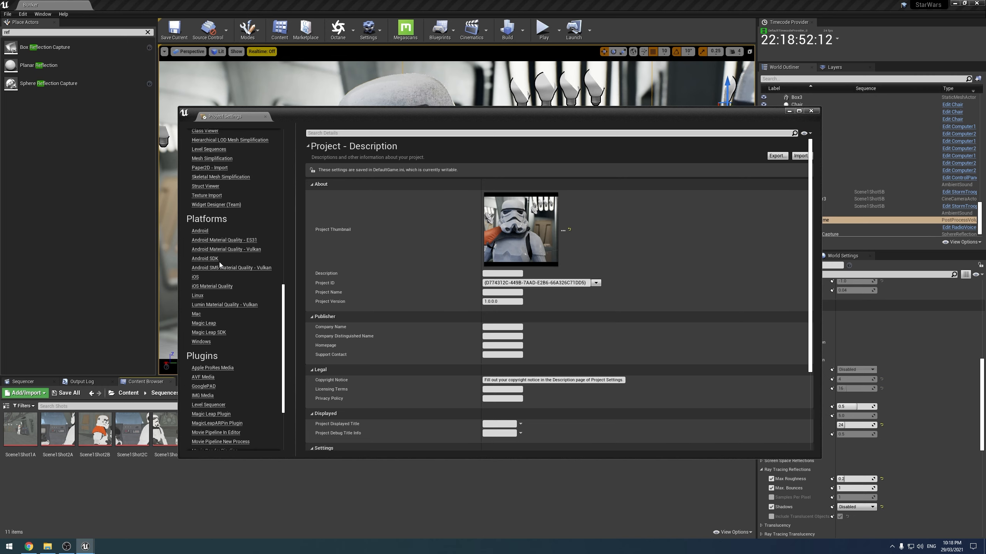
scroll(220, 269, down, 1)
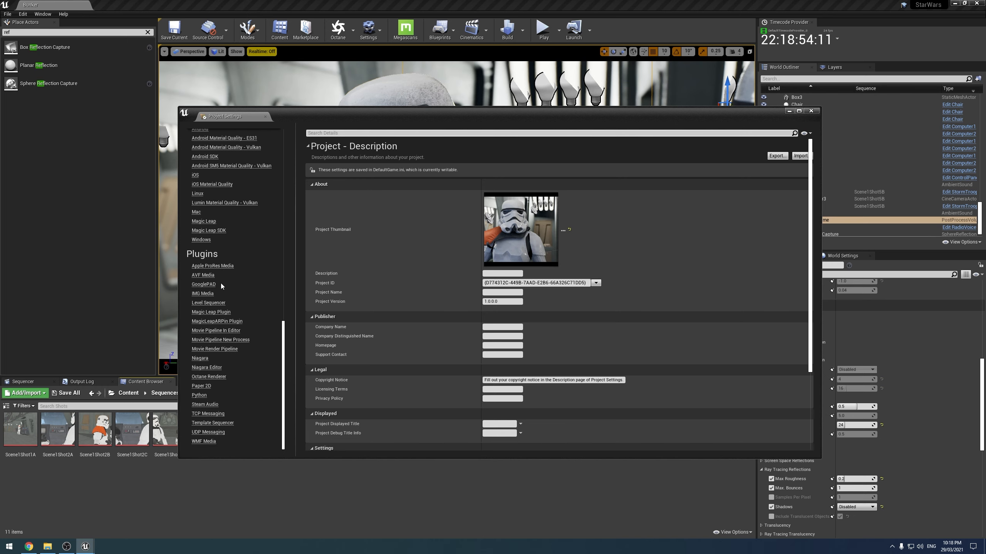
click(211, 406)
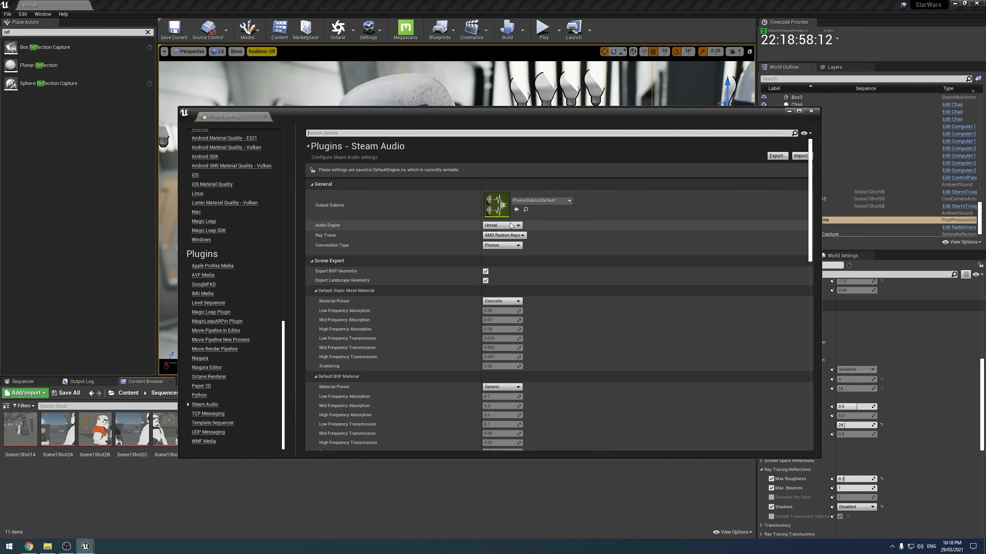
click(501, 225)
click(500, 232)
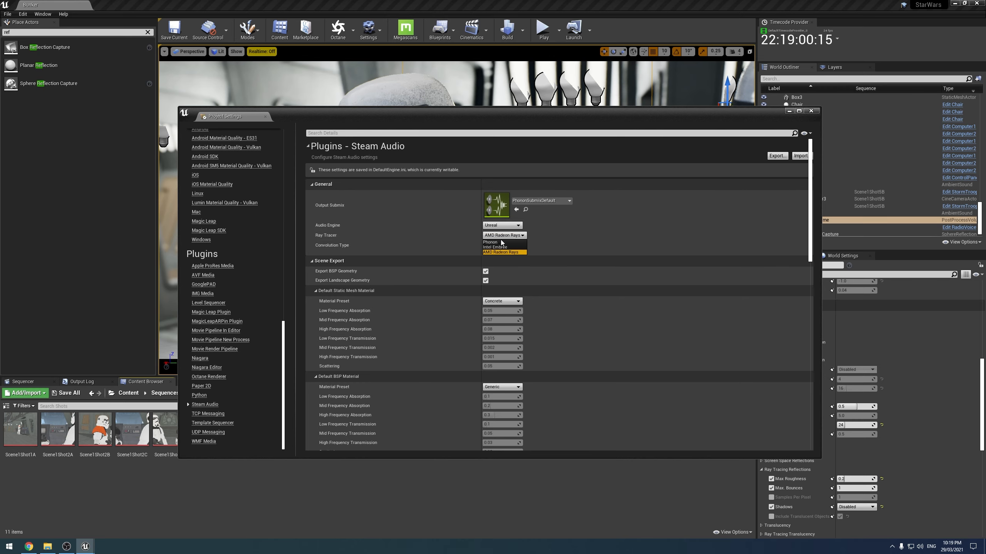
click(499, 242)
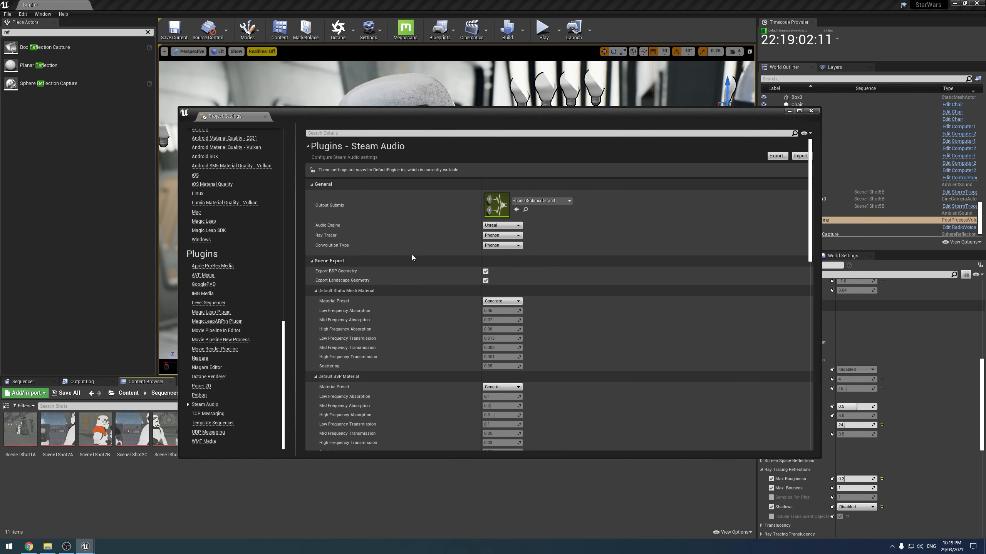
- Review the engine's Audio settings, including the mix and quality sections, and close the project settings
scroll(248, 232, up, 7)
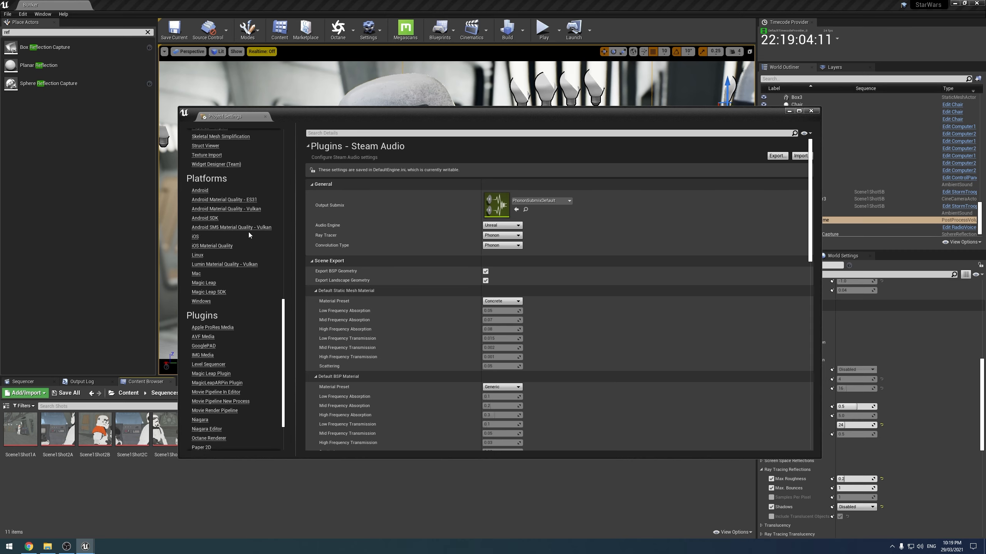
scroll(247, 225, up, 5)
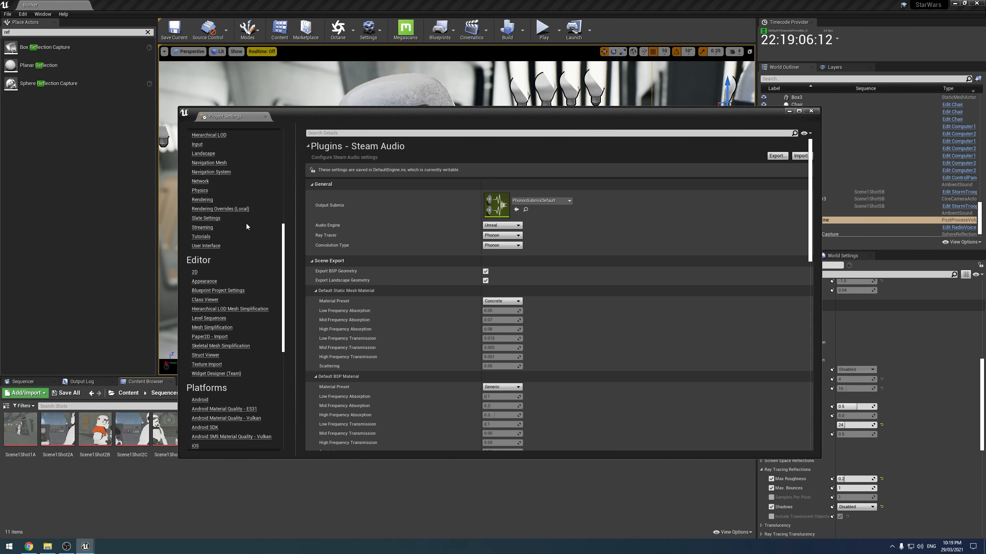
scroll(231, 224, up, 3)
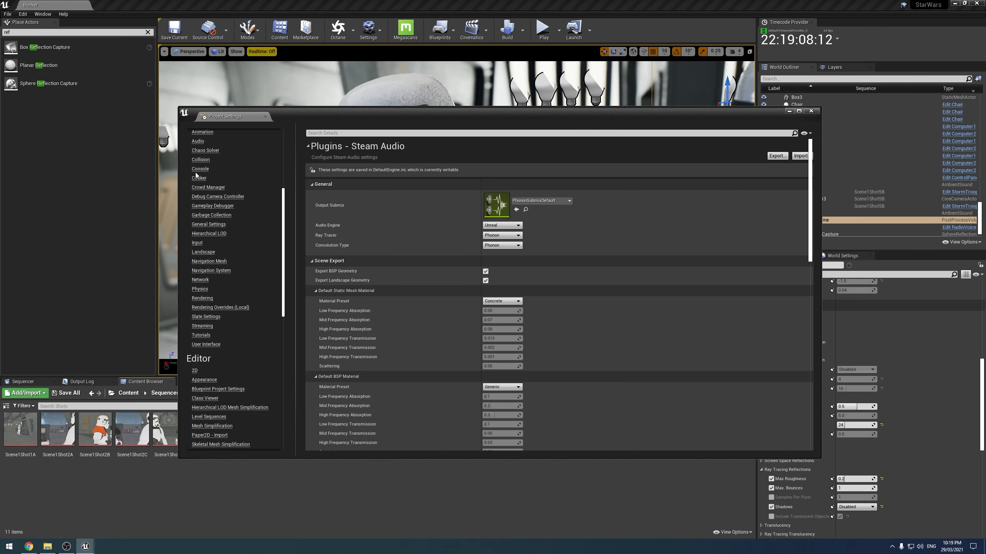
click(198, 141)
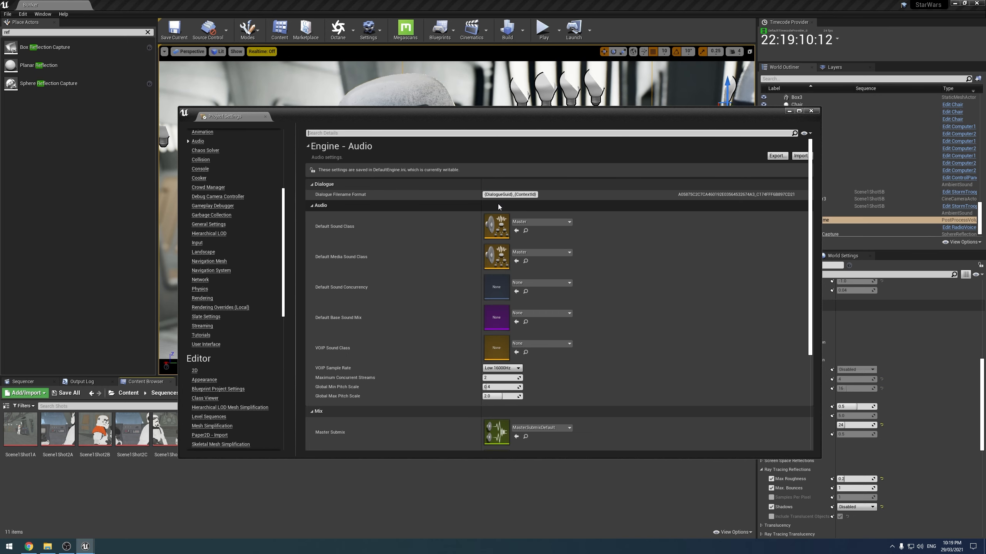
scroll(381, 212, down, 2)
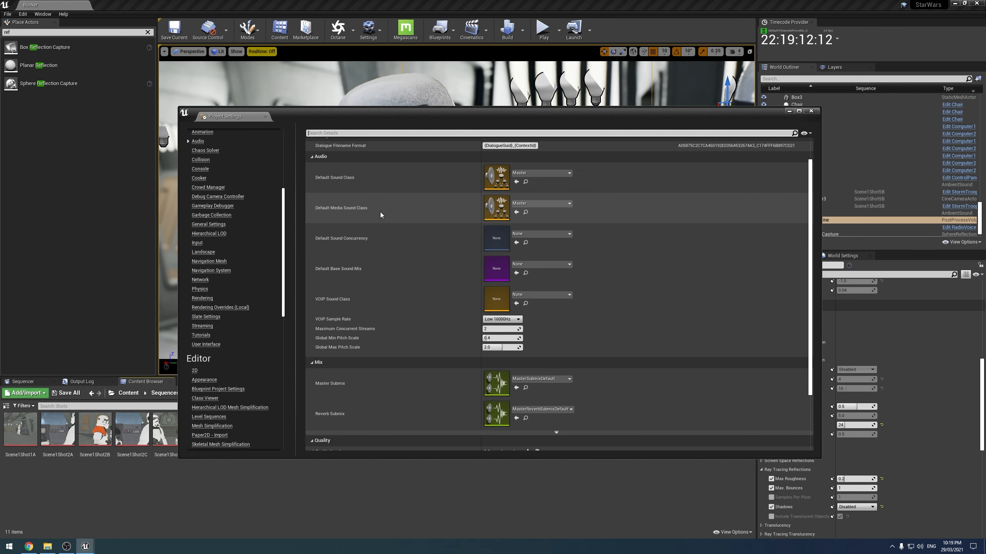
scroll(380, 212, down, 2)
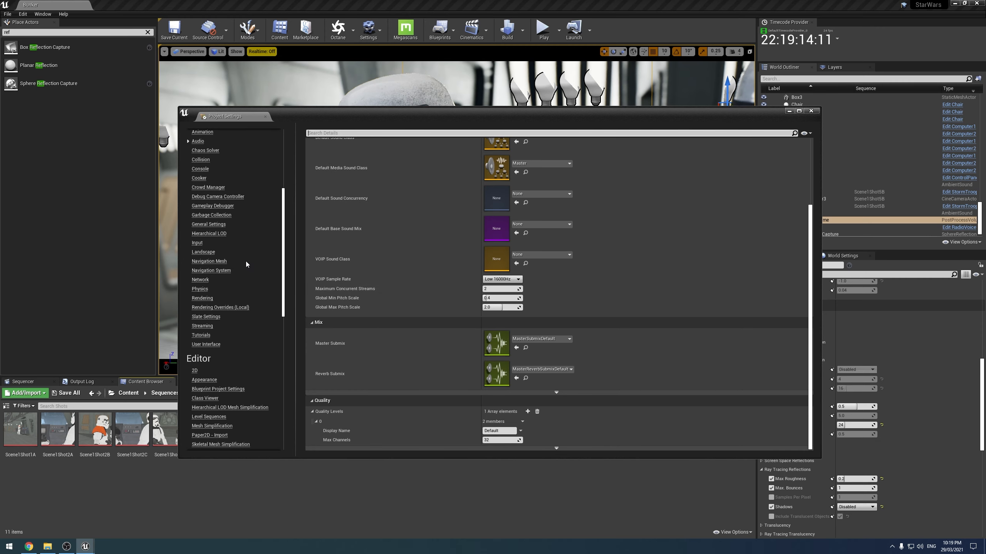
scroll(246, 262, up, 4)
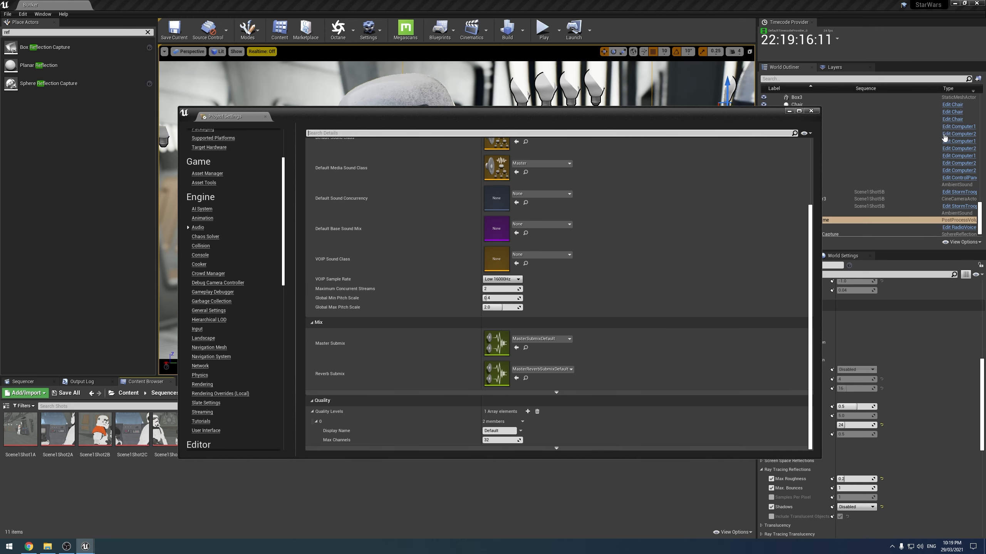
click(810, 110)
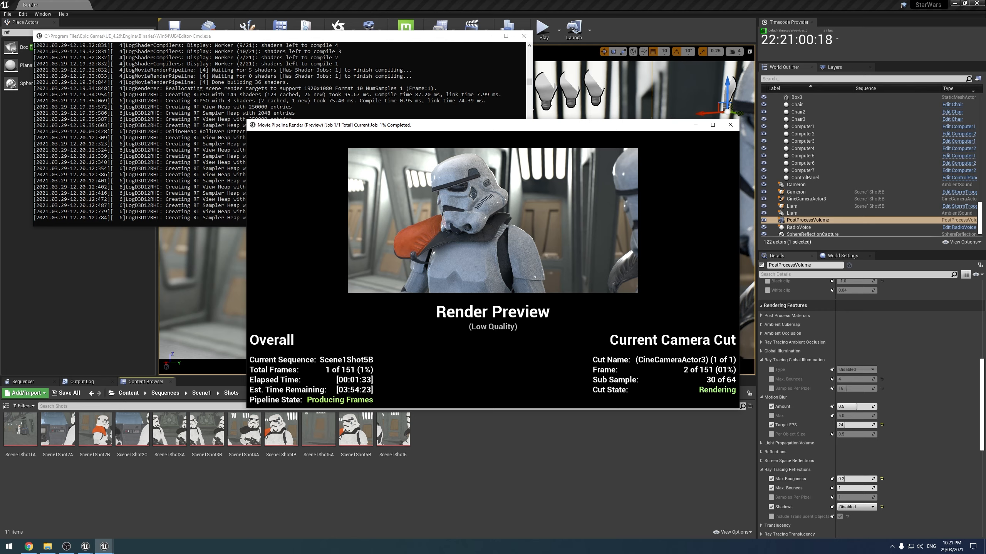
- Switch to File Explorer and open the Scene1Shot5B folder inside StarWarsRenderNew on the Expand (D:) drive
key(alt+Tab)
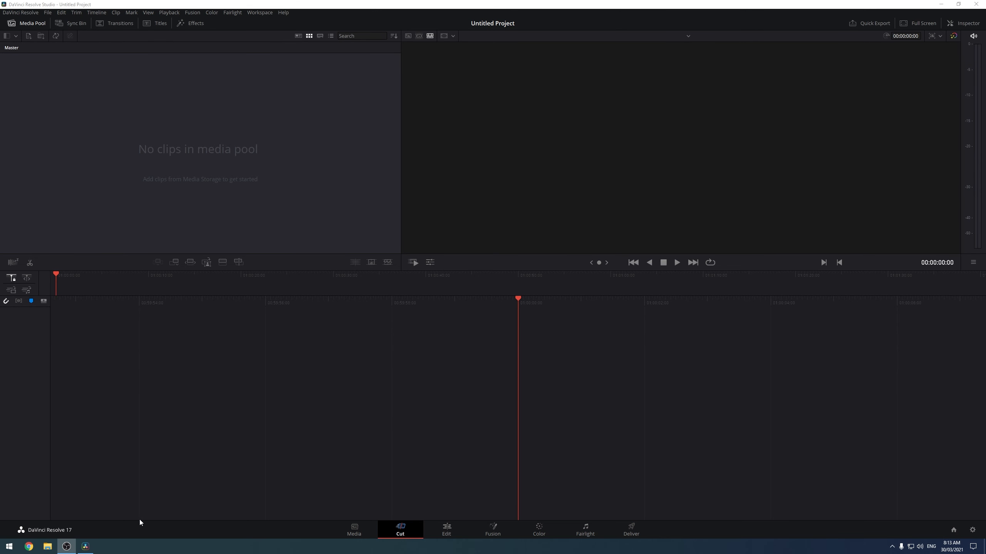
key(super+e)
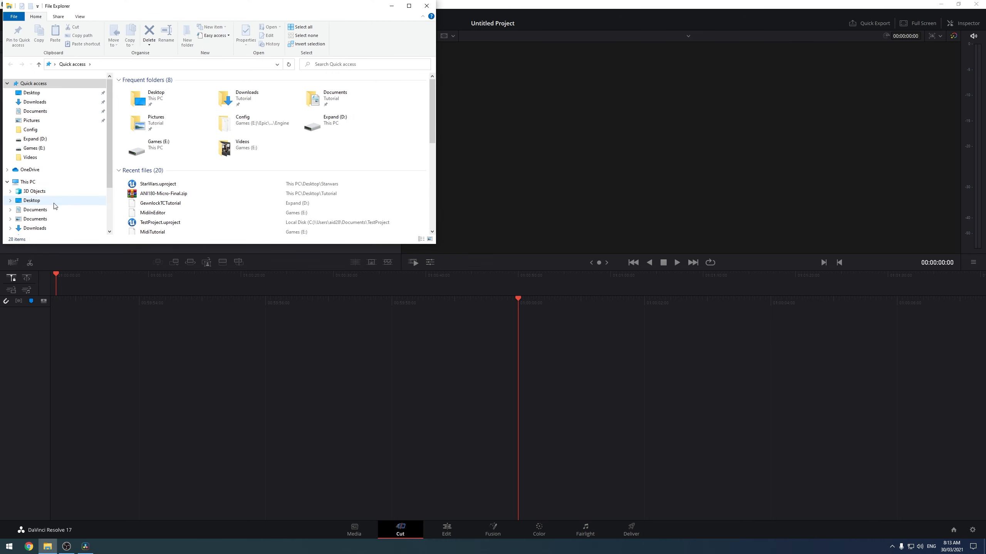
click(28, 182)
click(250, 170)
double_click(251, 169)
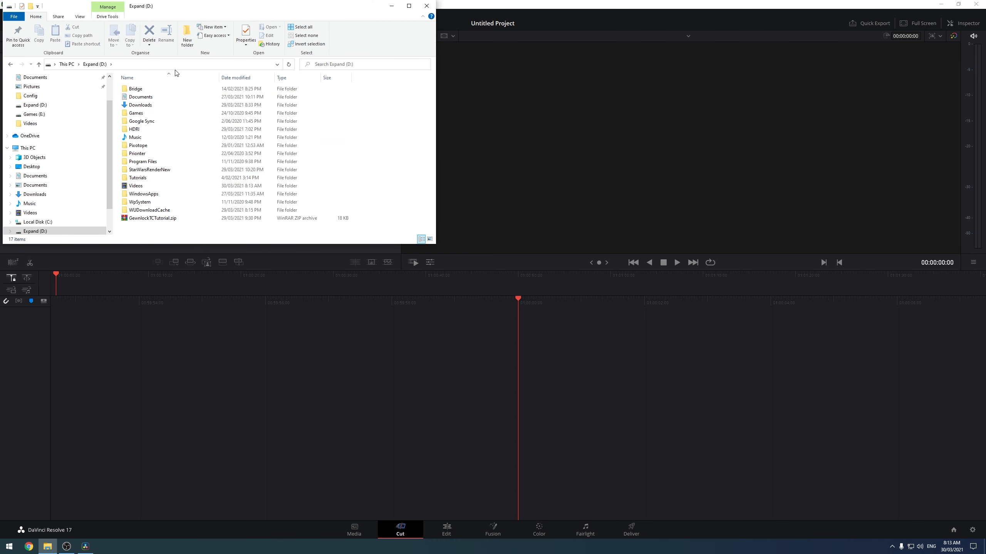
double_click(150, 170)
double_click(143, 89)
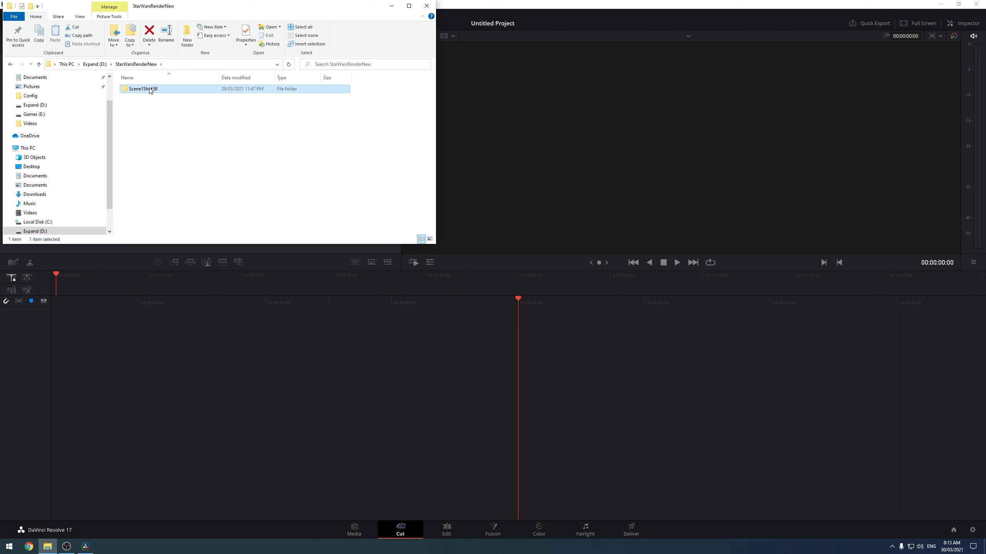
- Enlarge the folder window and look through the rendered EXR frames of Scene1Shot5B
scroll(426, 229, down, 3)
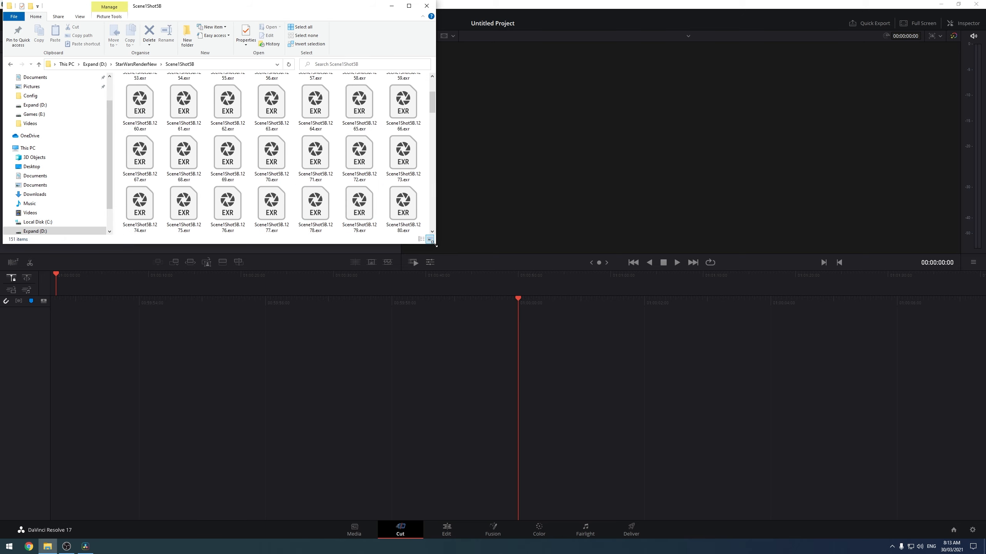
drag(435, 242, 806, 462)
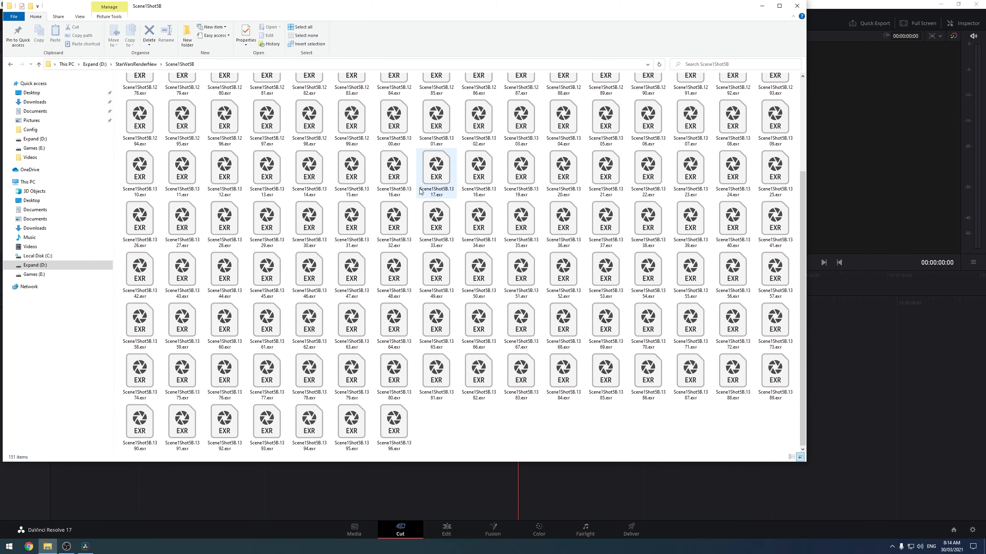
scroll(423, 198, up, 3)
drag(536, 9, 590, 138)
click(282, 71)
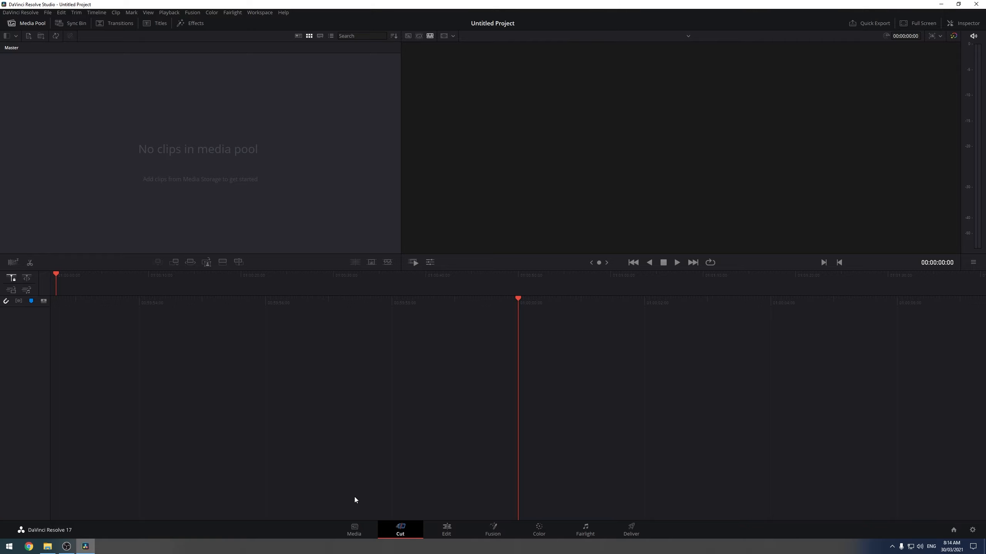
- In DaVinci Resolve, import the Scene1Shot5B EXR sequence from StarWarsRenderNew on the D: drive into the Master bin of the media pool
click(371, 524)
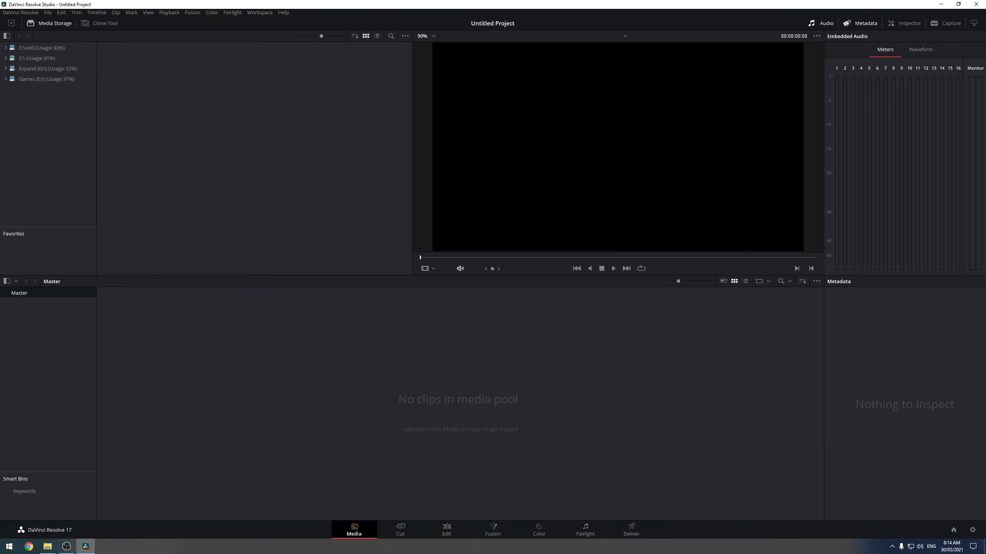
click(35, 69)
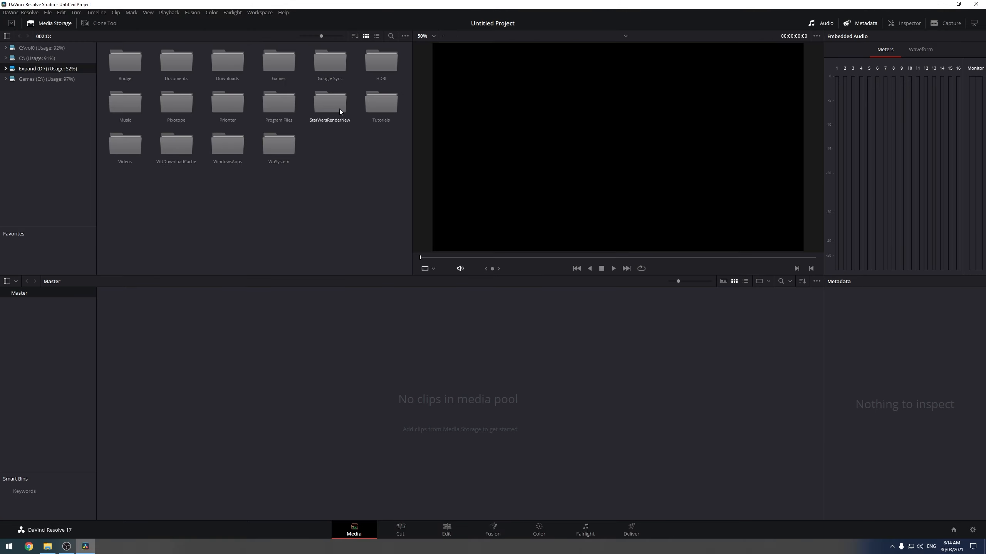
double_click(351, 107)
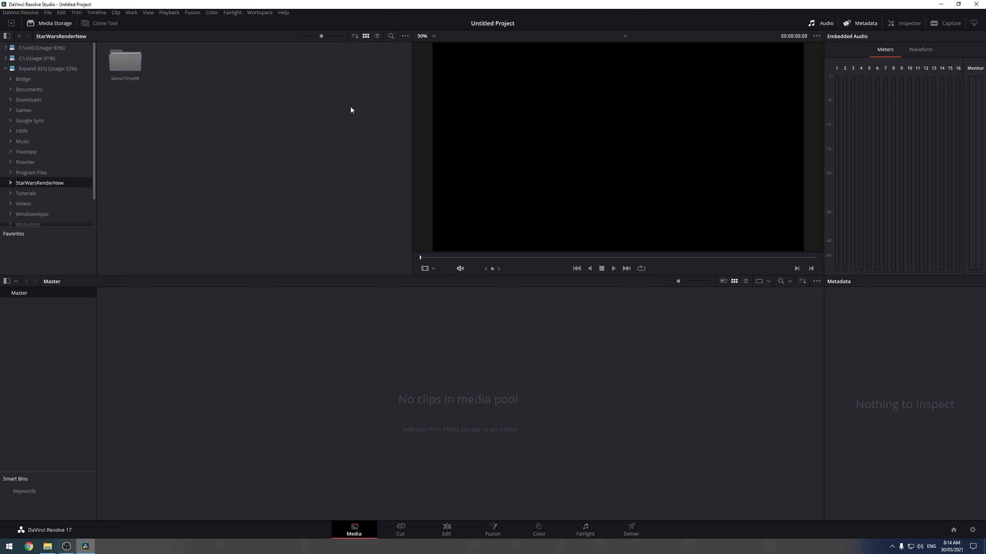
double_click(128, 62)
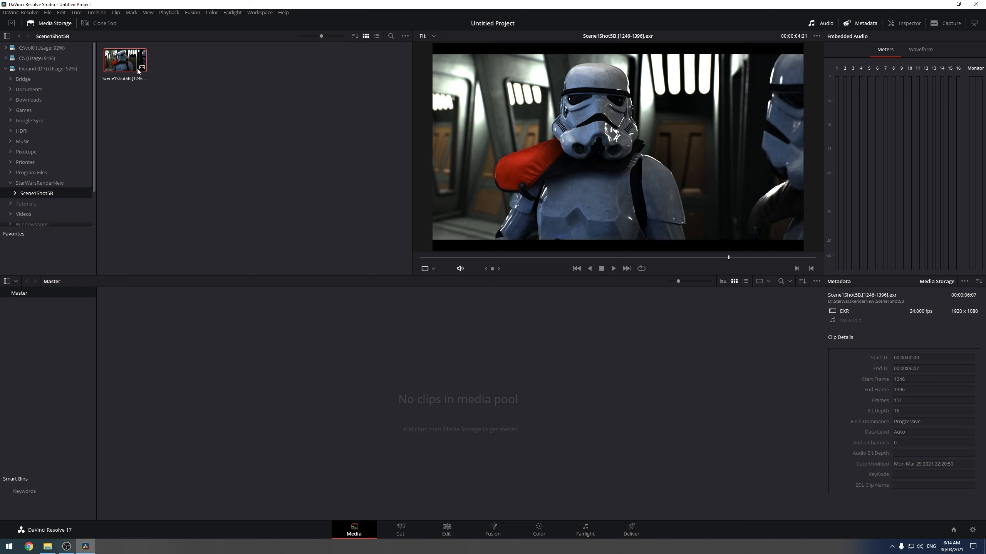
drag(137, 68, 328, 377)
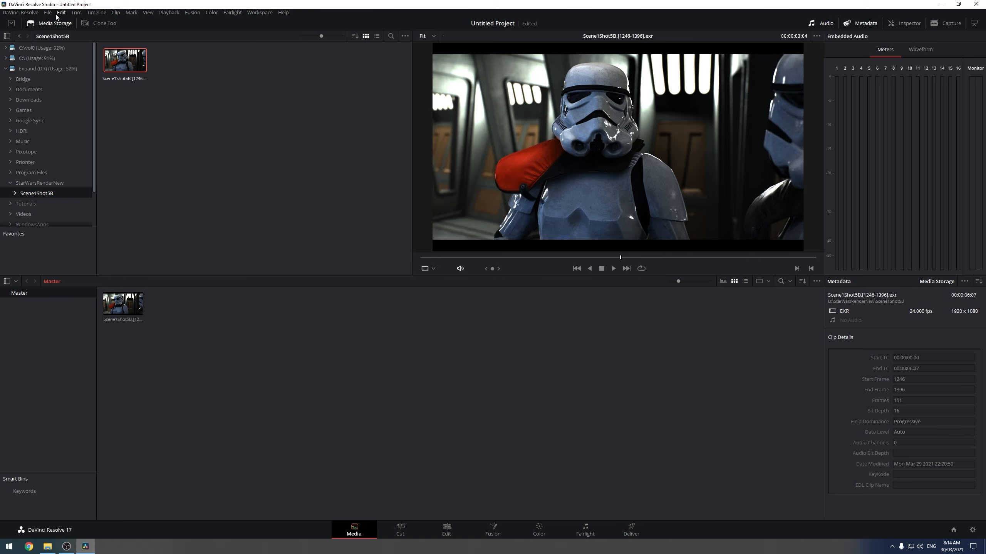
- Set the project's color science to ACEScct with a Rec.709 ACES output device transform and save the color management settings
click(972, 530)
click(336, 123)
click(491, 103)
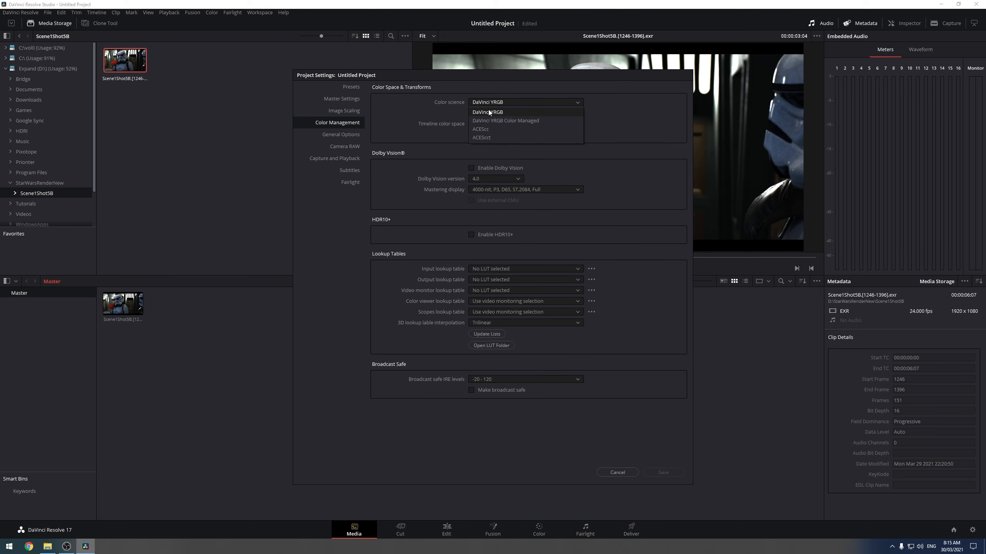
click(490, 137)
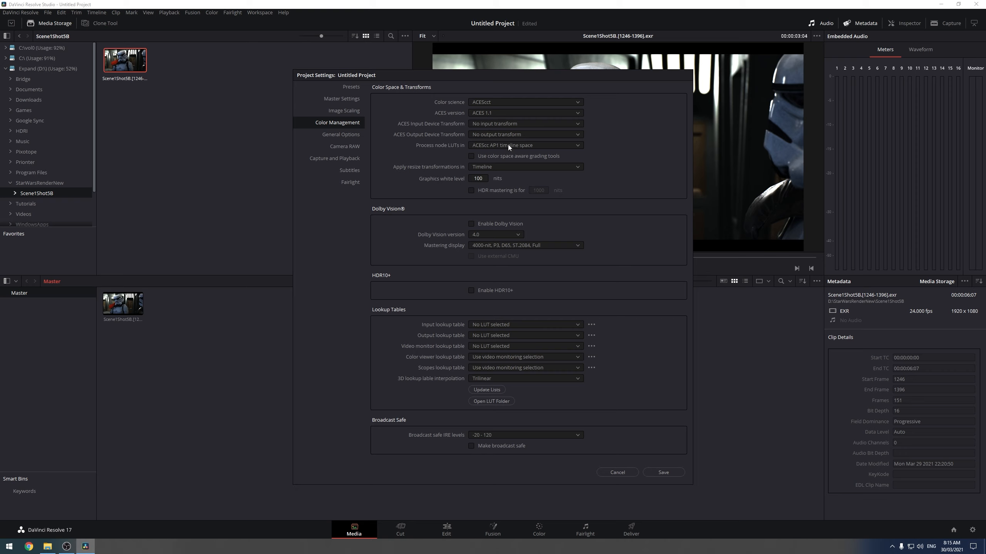
click(507, 134)
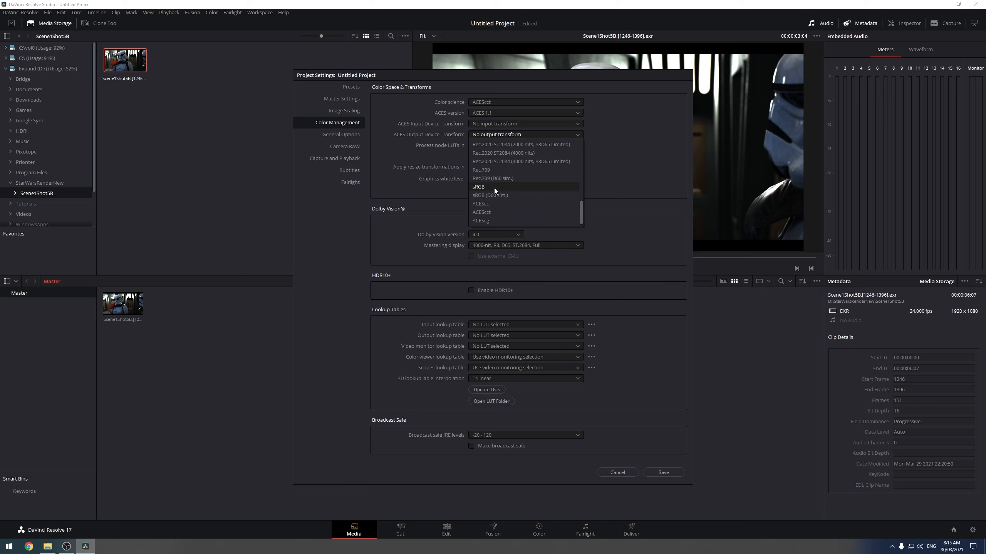
click(480, 170)
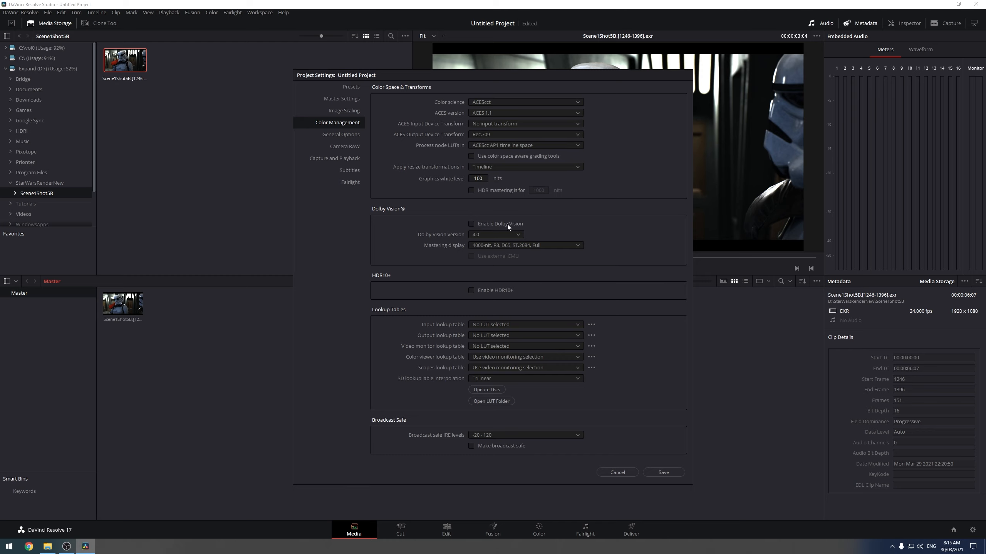
click(652, 473)
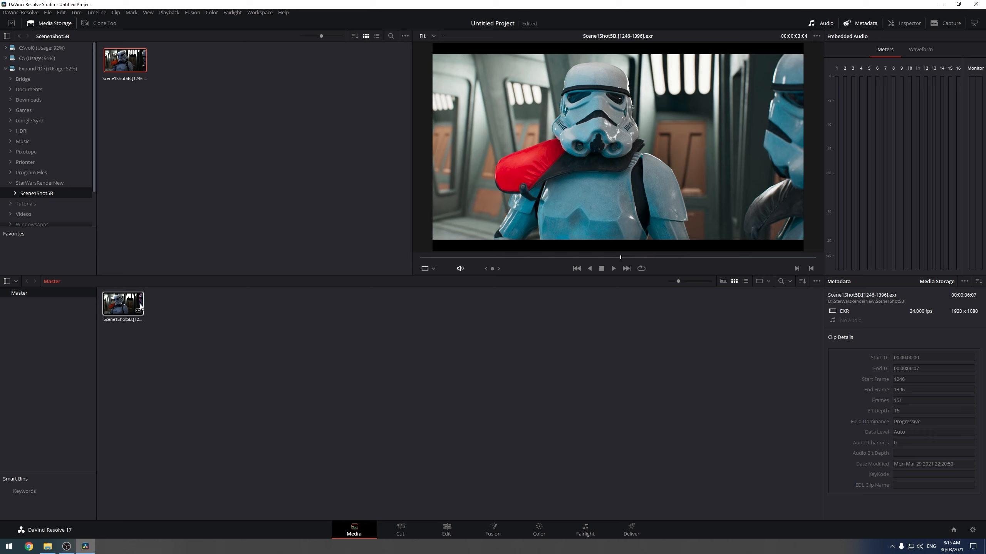
- Open the available clip commands for the imported Scene1Shot5B sequence in the media pool
right_click(121, 310)
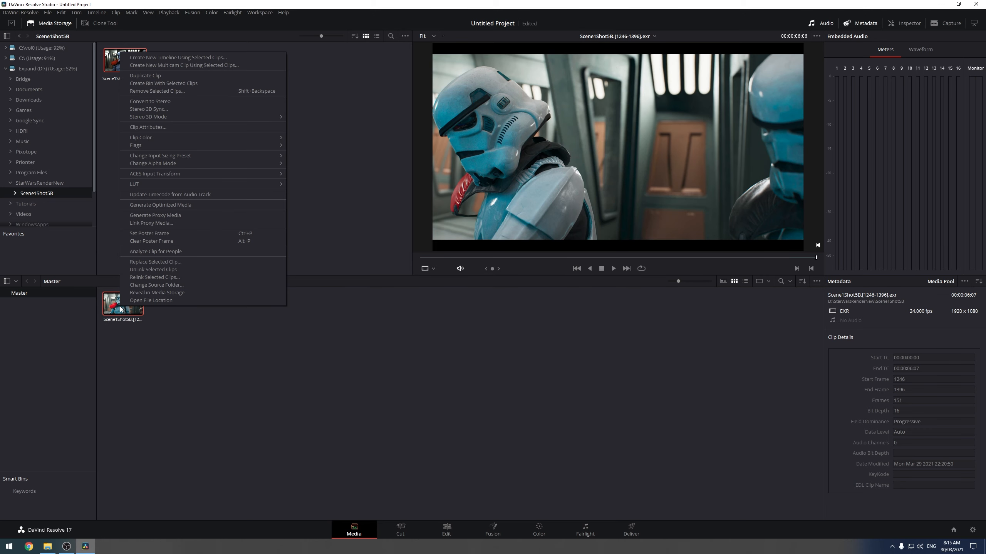